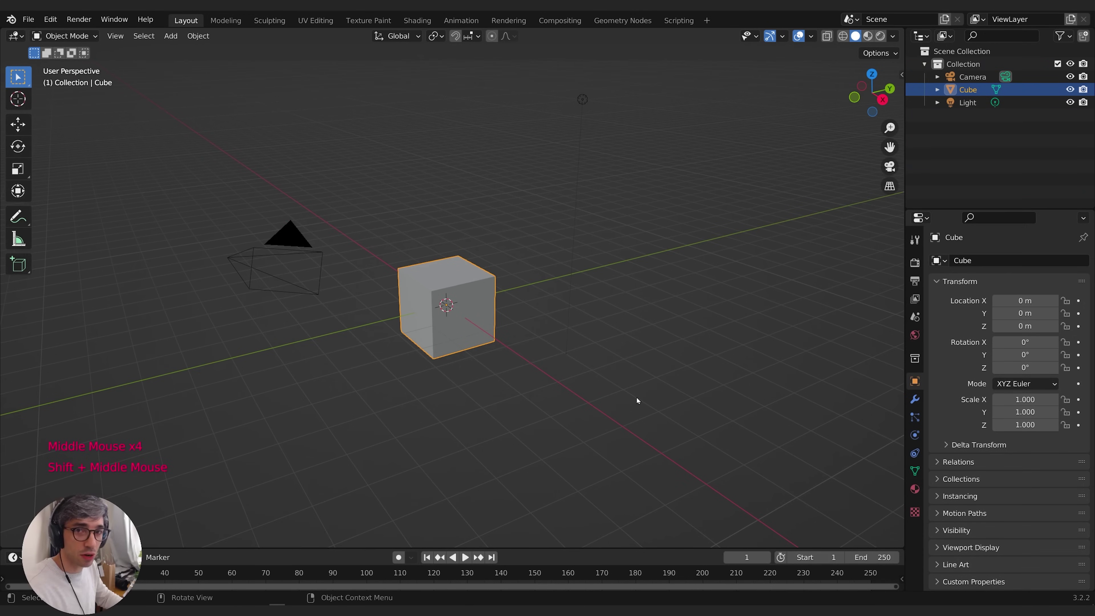
Delete the default cube, camera and light from the scene
middle_click_drag(646, 401, 559, 359)
key("a")
key("x")
left_click(544, 272)
Add a text object at the origin and view it from the front
key("shift+a")
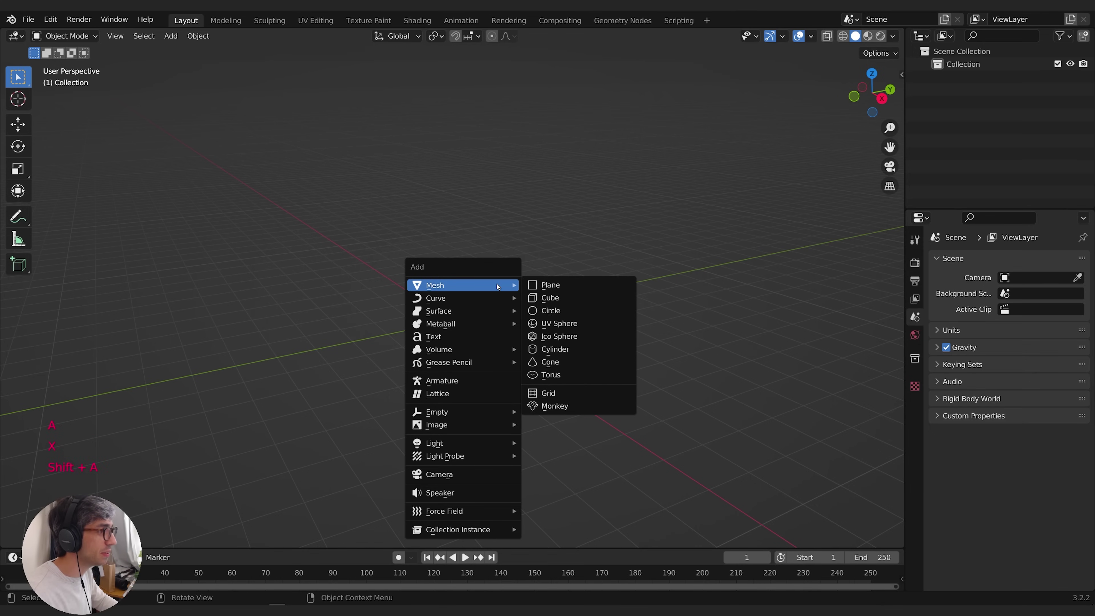
left_click(451, 339)
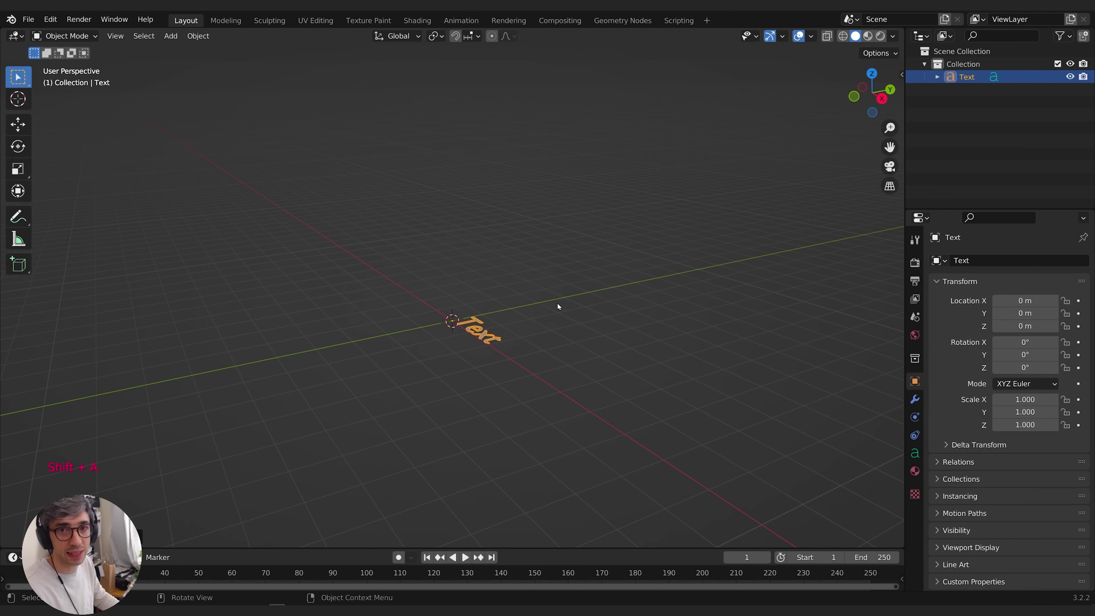
middle_click_drag(557, 303, 616, 334)
scroll(638, 343, "up", 3)
scroll(638, 343, "down", 1)
scroll(638, 343, "up", 1)
scroll(617, 324, "up", 1)
scroll(617, 324, "down", 2)
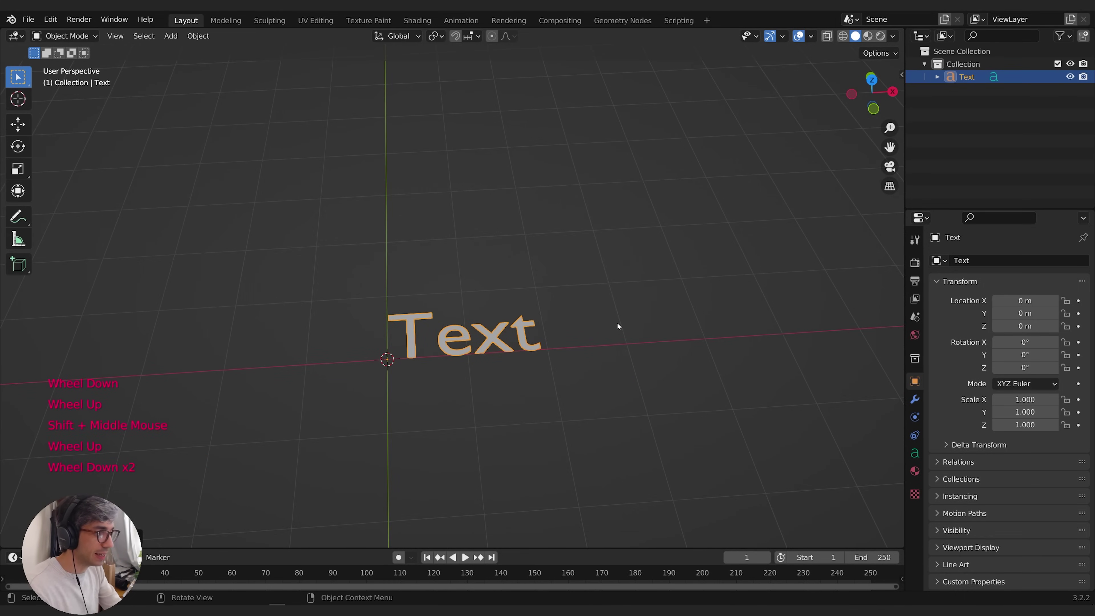
Edit the text to read 'Melt' and return to object mode
key("Tab")
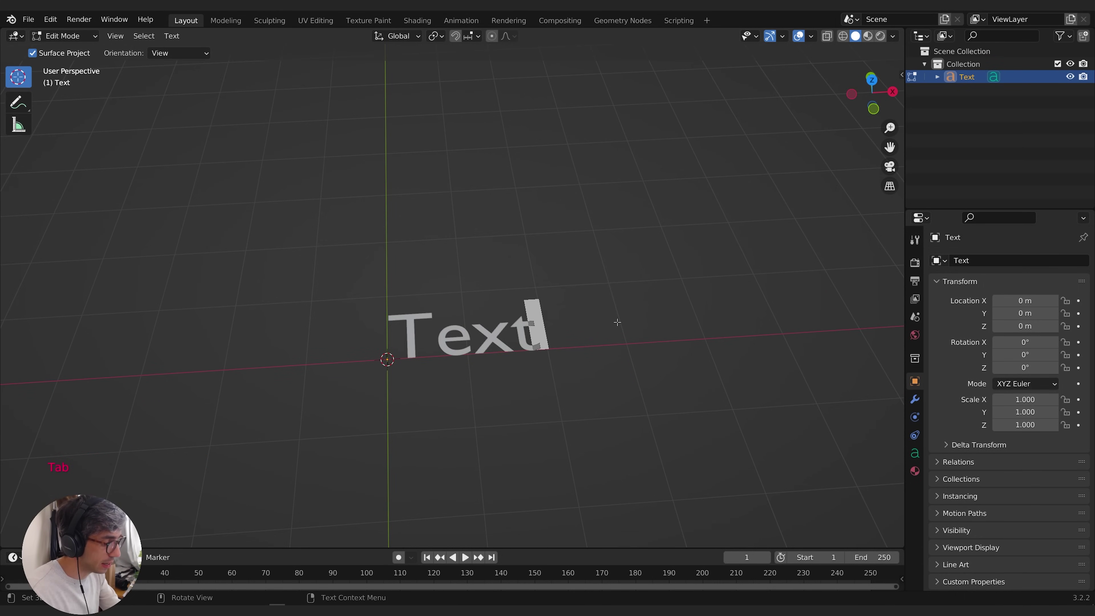
key("BackSpace")
key("BackSpace")
key("BackSpace")
key("BackSpace")
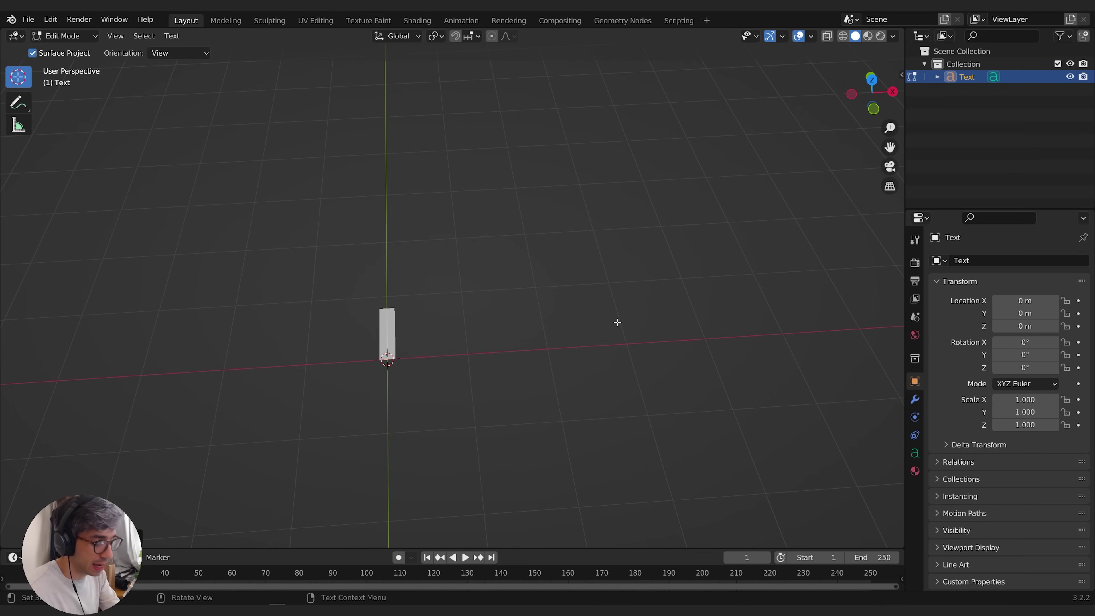
type("Melt")
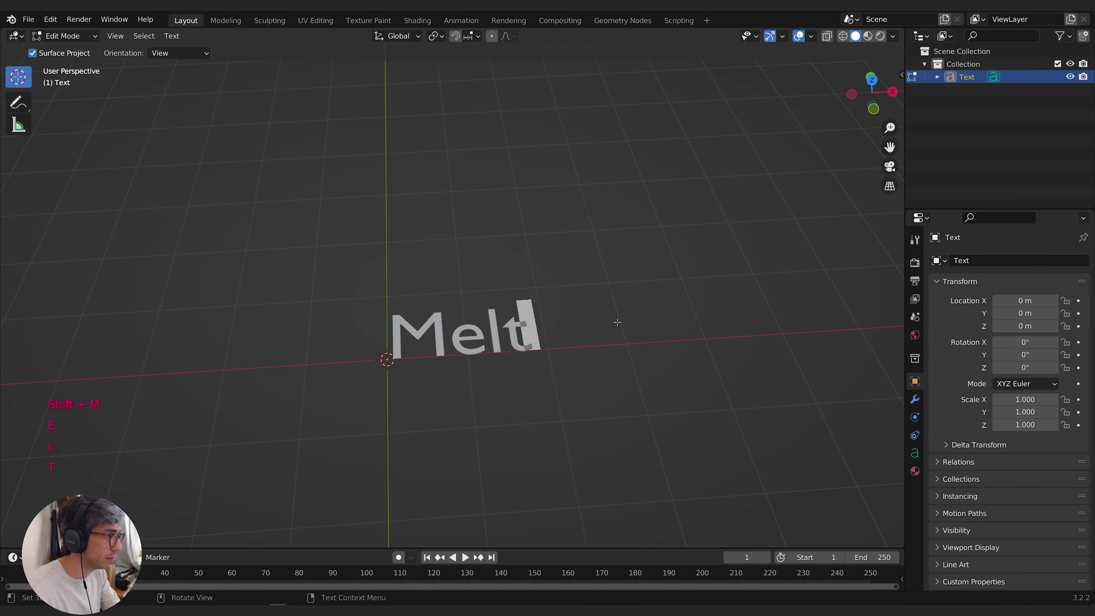
key("BackSpace")
key("BackSpace")
key("shift+BackSpace")
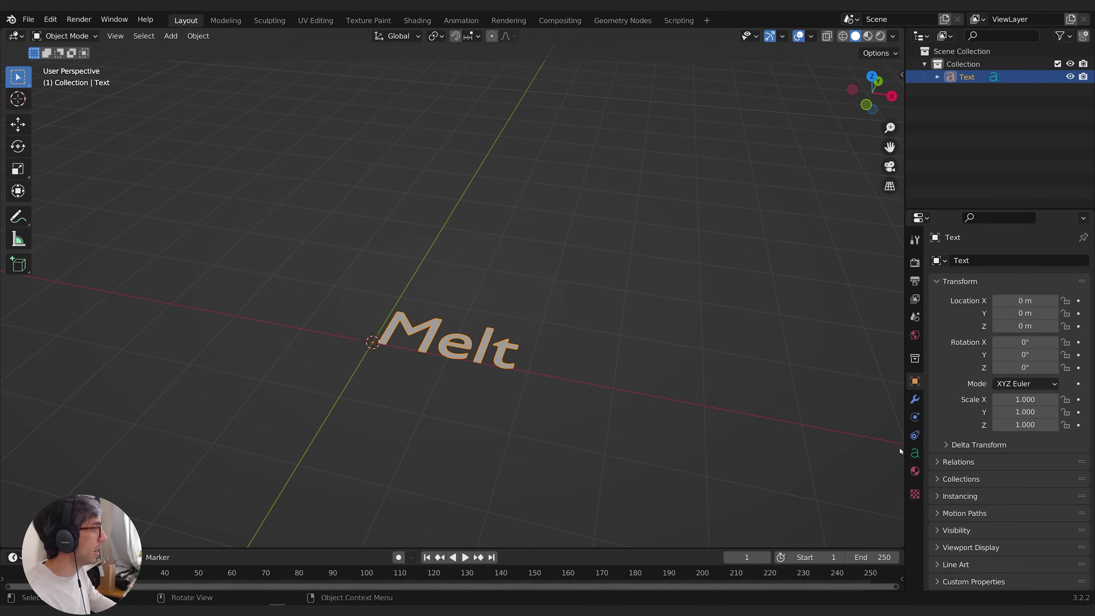
Load Arial Black from C:\Windows\Fonts as the Melt text's regular font
left_click(915, 453)
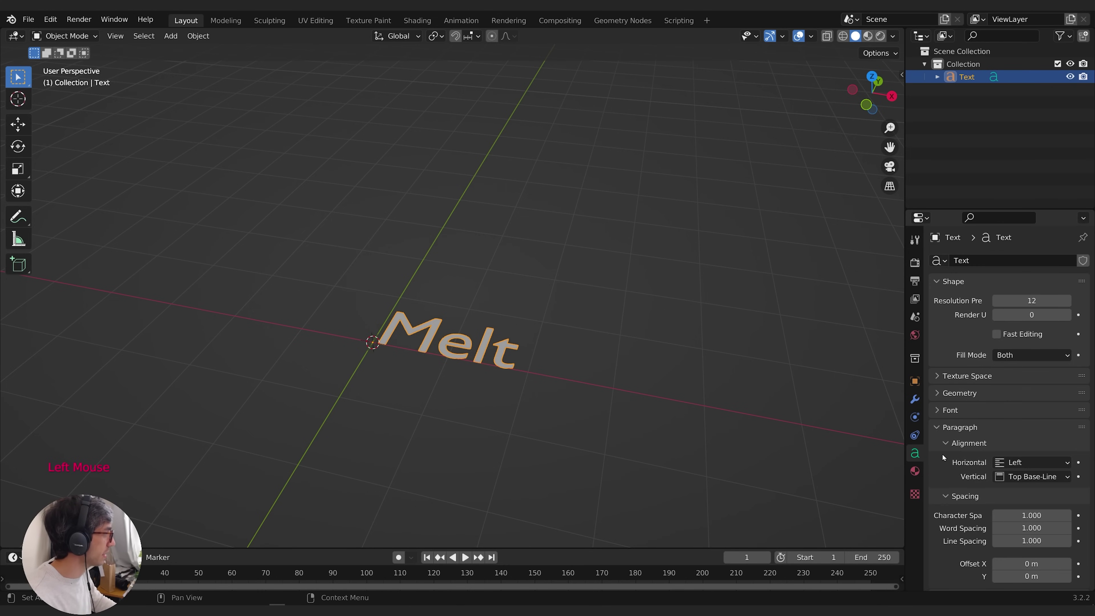
left_click(949, 411)
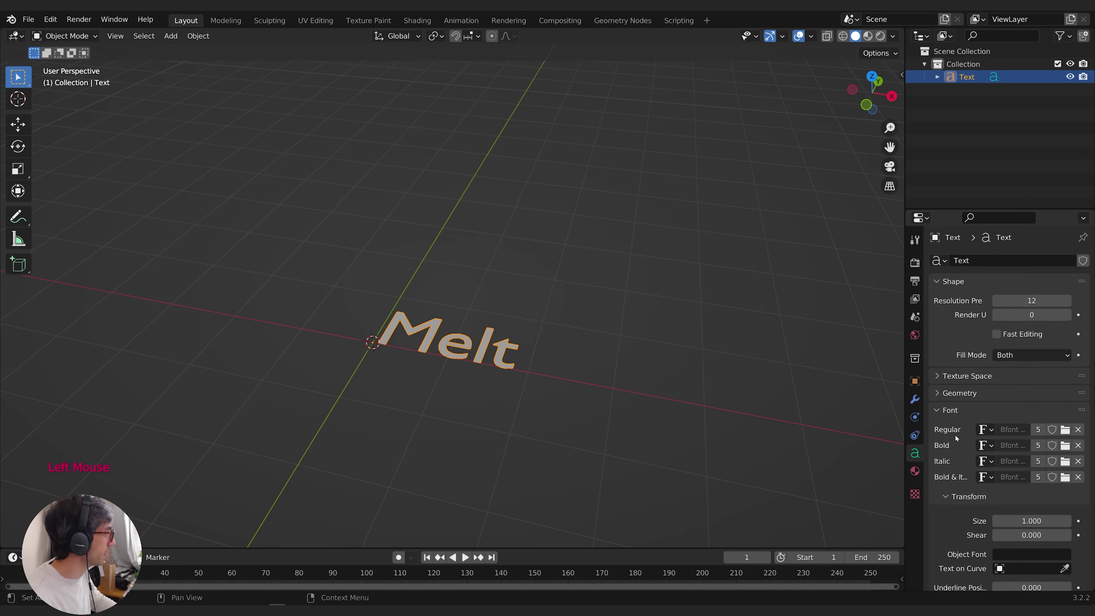
left_click(1065, 429)
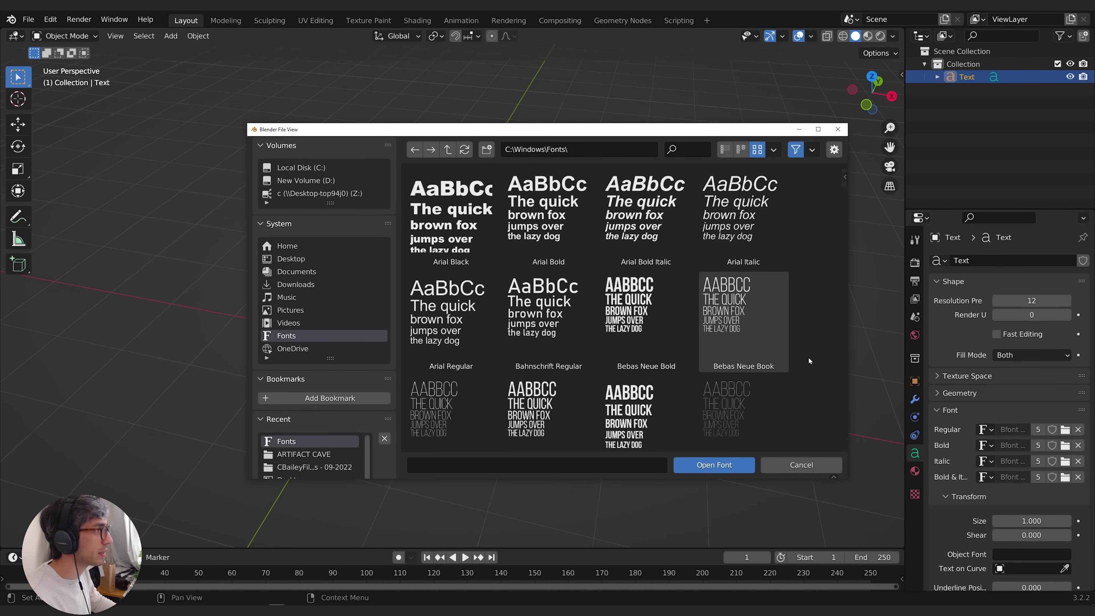
left_click(450, 233)
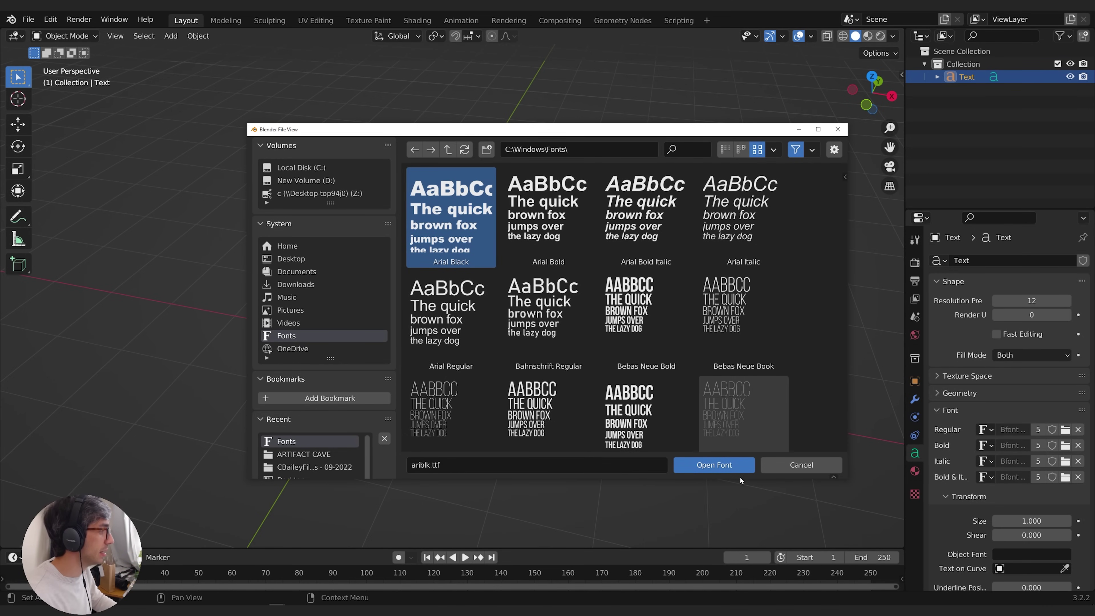
left_click(711, 464)
left_click(959, 392)
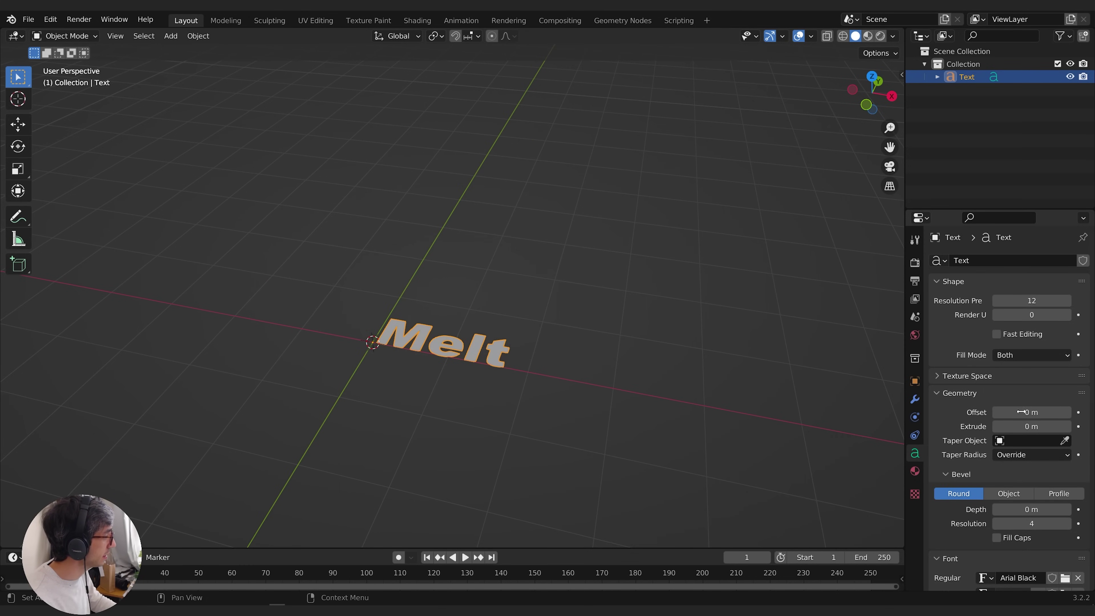
Extrude the Melt text to 0.21 m depth and rotate it 90° on X to stand upright
left_click_drag(1030, 427, 1065, 426)
middle_click_drag(496, 349, 604, 378)
key("r")
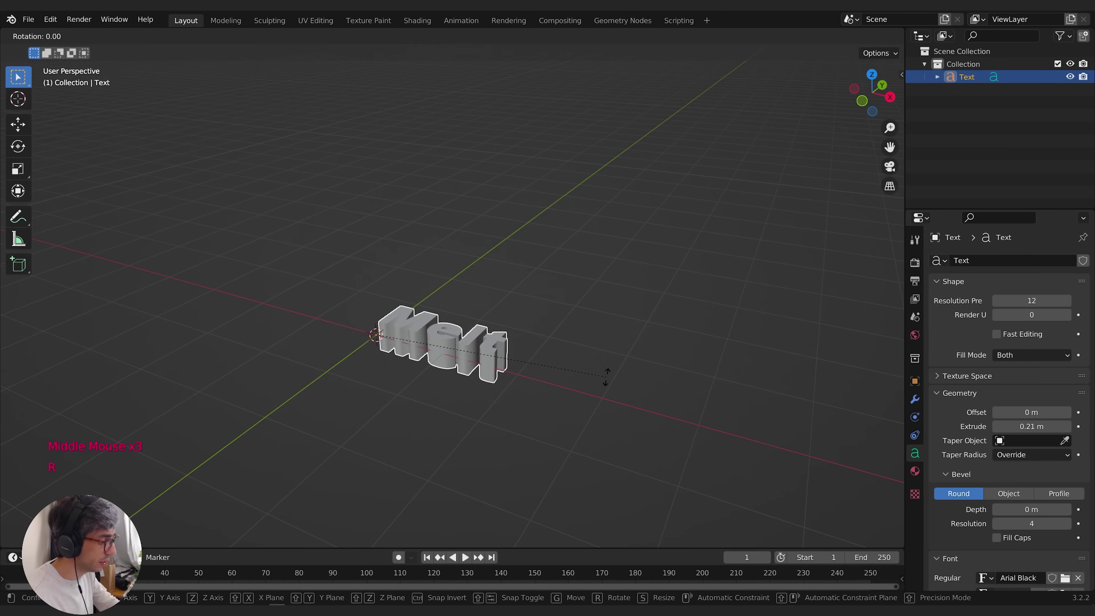
left_click(606, 377)
middle_click_drag(606, 378, 461, 347)
scroll(490, 362, "down", 2)
scroll(490, 361, "down", 1)
scroll(464, 339, "up", 1)
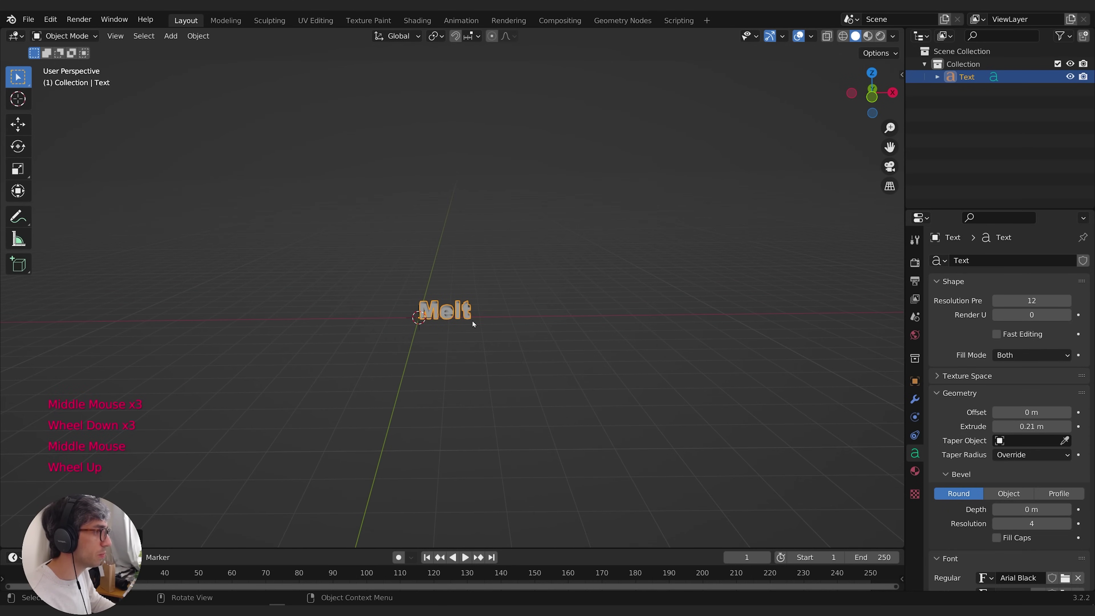
Enlarge the Melt text, setting an exact scale of 5 on all axes
key("s")
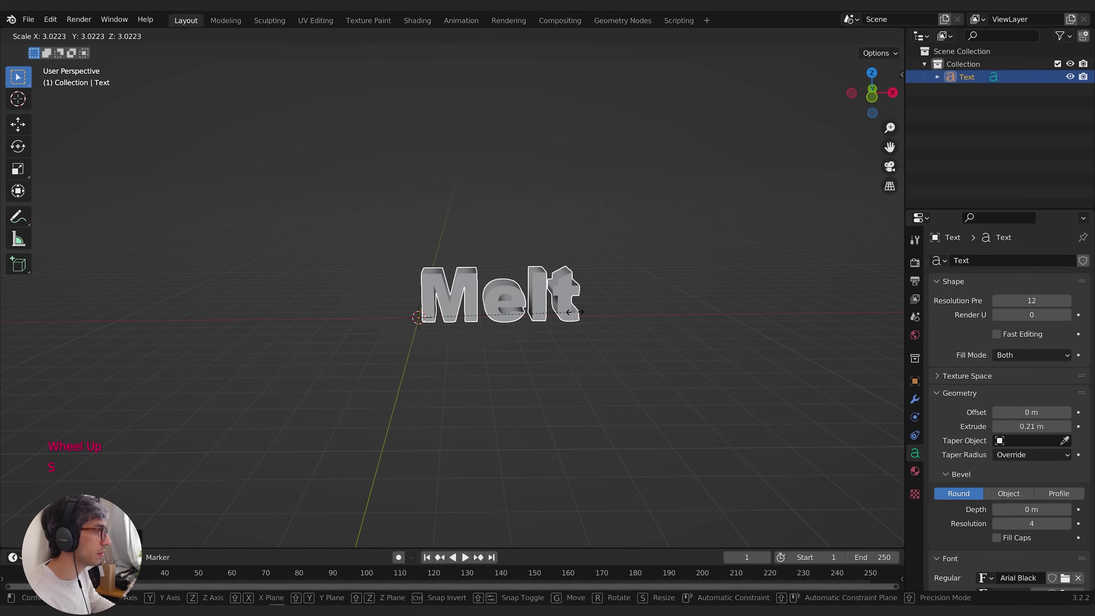
left_click(575, 312)
left_click_drag(925, 385, 921, 383)
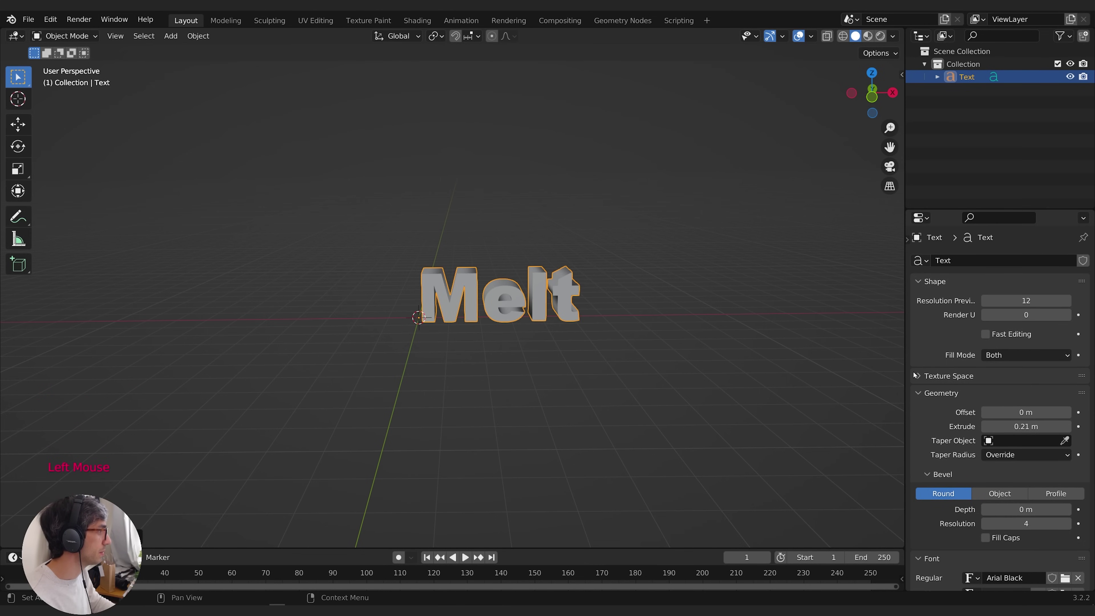
left_click(907, 238)
left_click(915, 381)
key("s")
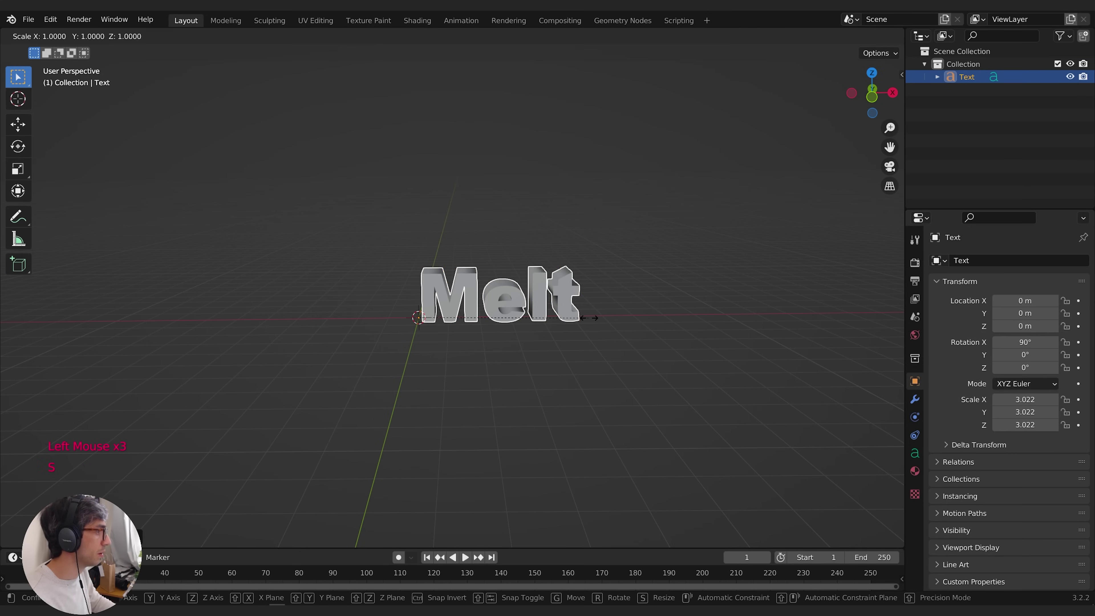
left_click(660, 316)
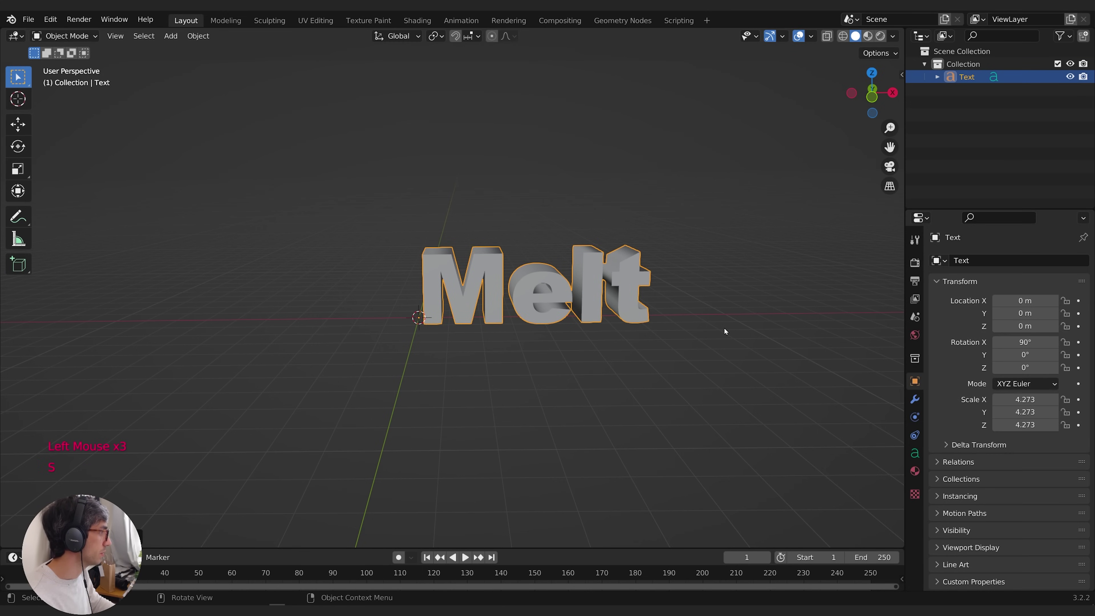
left_click(1027, 398)
type("5")
key("Return")
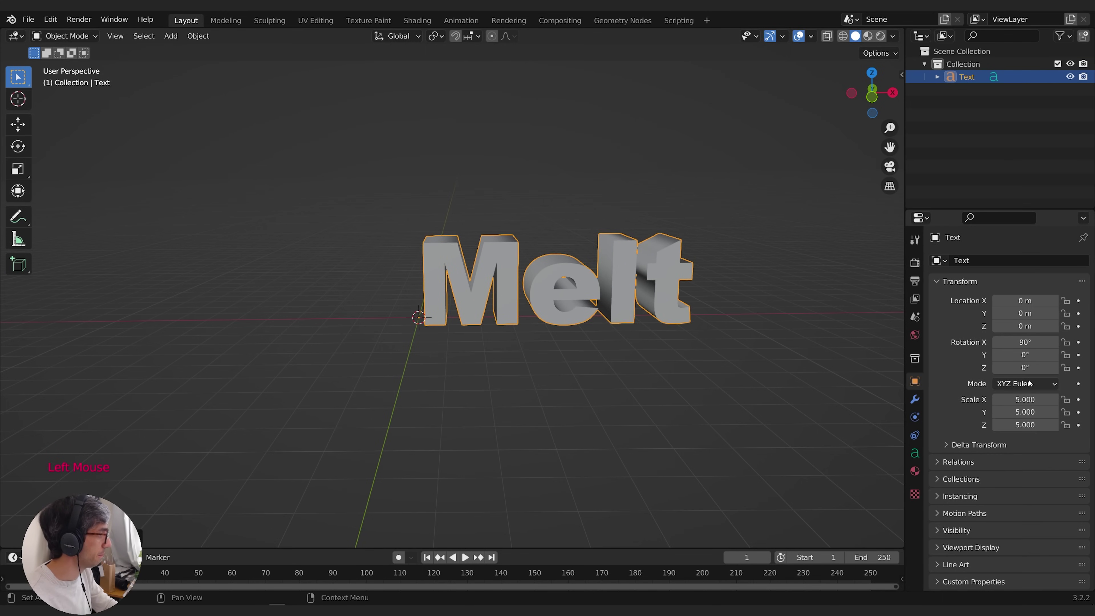
Move the Melt text left along X to centre it
middle_click_drag(699, 292, 619, 296)
key("g")
middle_click(573, 283)
scroll(577, 296, "up", 1)
scroll(567, 291, "down", 2)
scroll(646, 280, "down", 1, "shift")
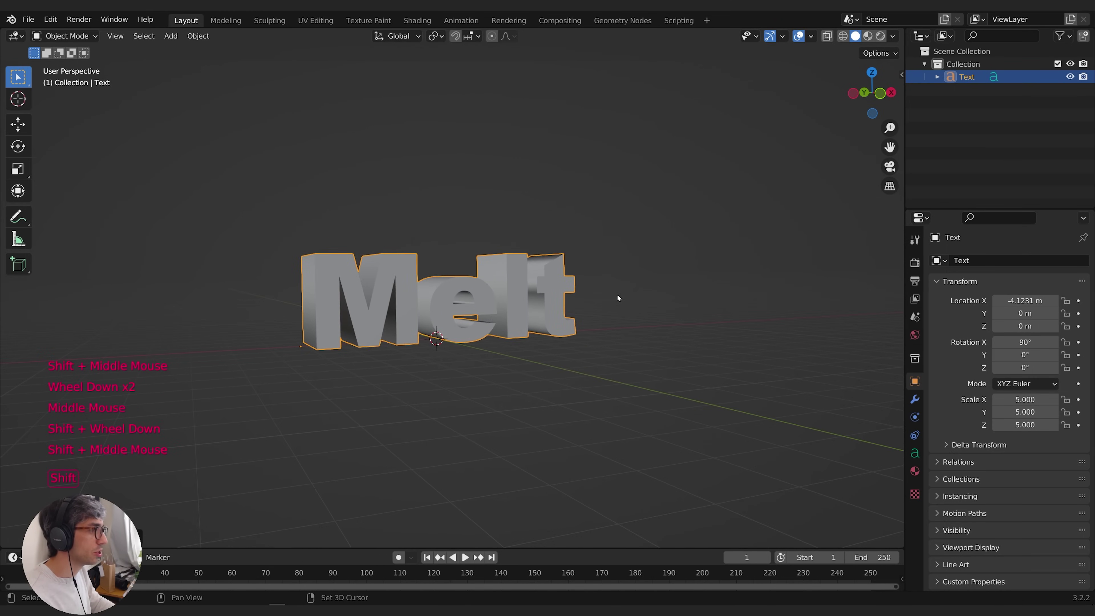
key("shift+a")
Add a ground plane and scale it up to about 14.8
mouse_move(574, 244)
left_click(707, 244)
middle_click_drag(707, 244, 604, 259)
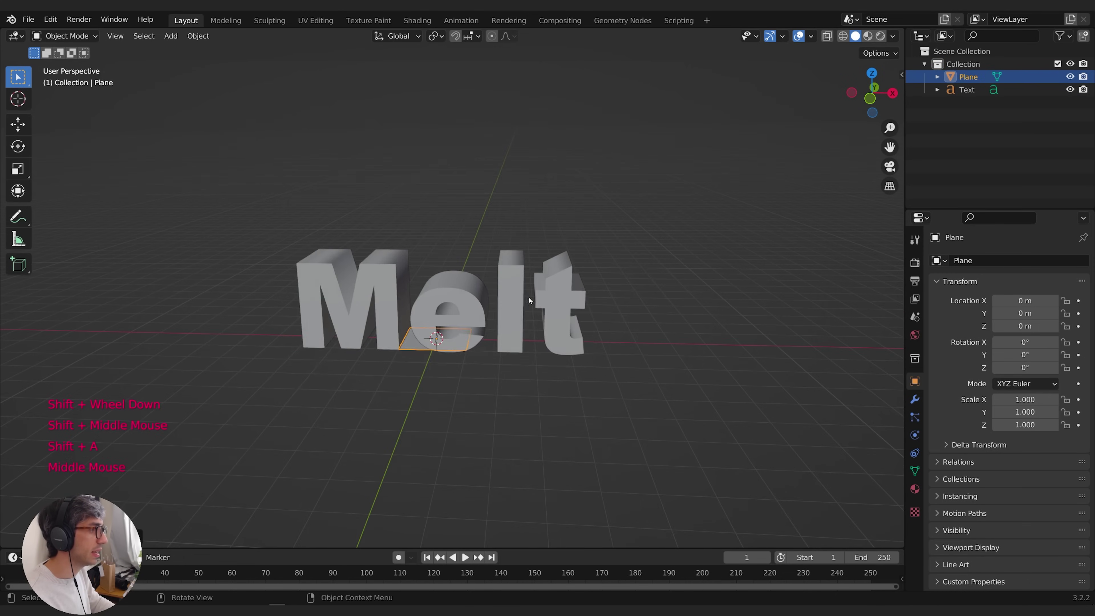
key("s")
left_click(496, 259)
middle_click_drag(496, 259, 489, 248)
key("s")
left_click(587, 298)
scroll(587, 297, "down", 1)
scroll(587, 297, "up", 2)
scroll(587, 298, "down", 1)
scroll(587, 297, "up", 1)
middle_click_drag(587, 298, 535, 307)
Raise the Melt text on Z in front view so it rests on the plane at Z 0.0747 m
left_click(556, 311)
key("g")
left_click(521, 306)
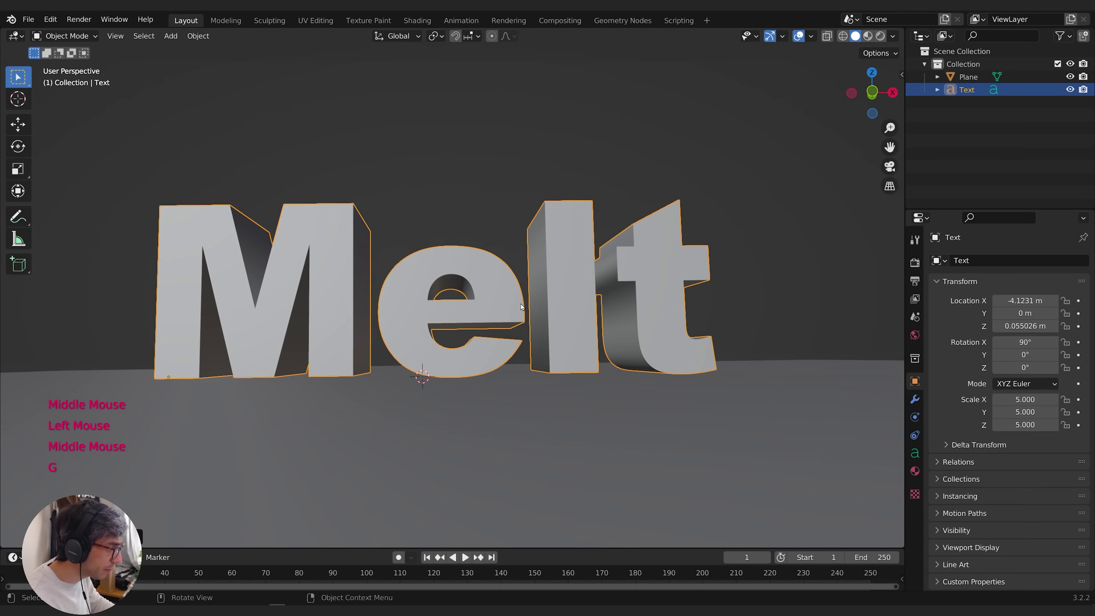
key("KP_7")
key("KP_1")
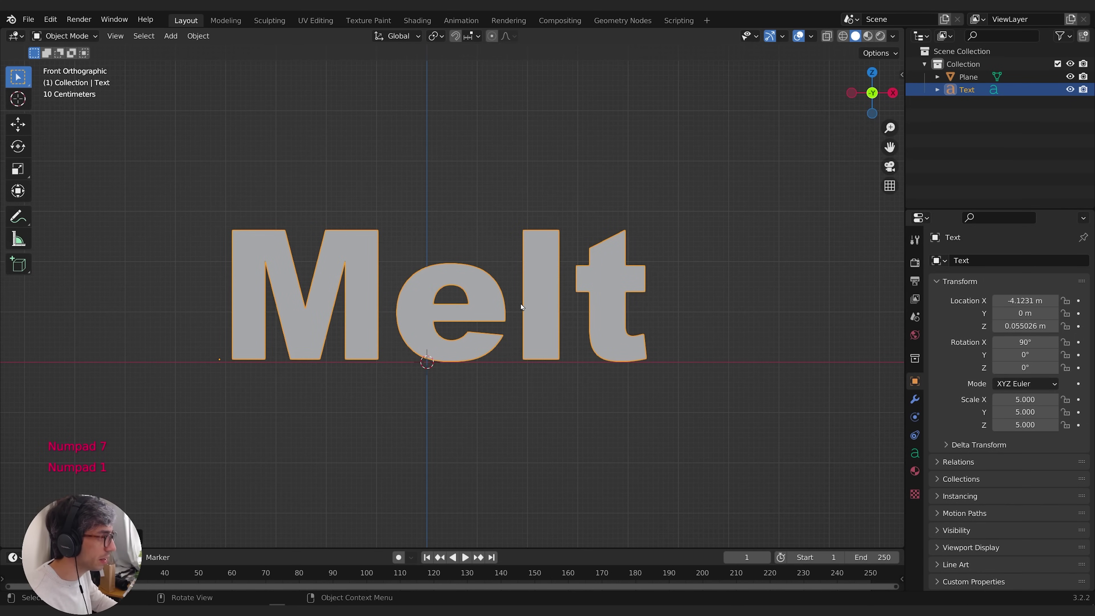
scroll(498, 306, "up", 3)
scroll(501, 323, "down", 1)
key("g")
key("z")
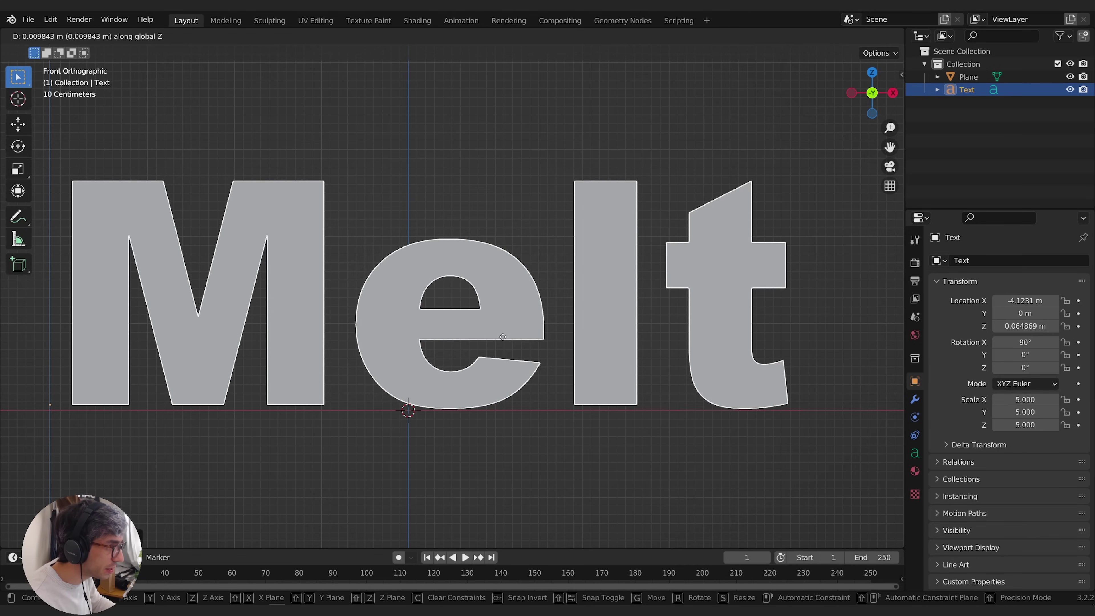
left_click(436, 372)
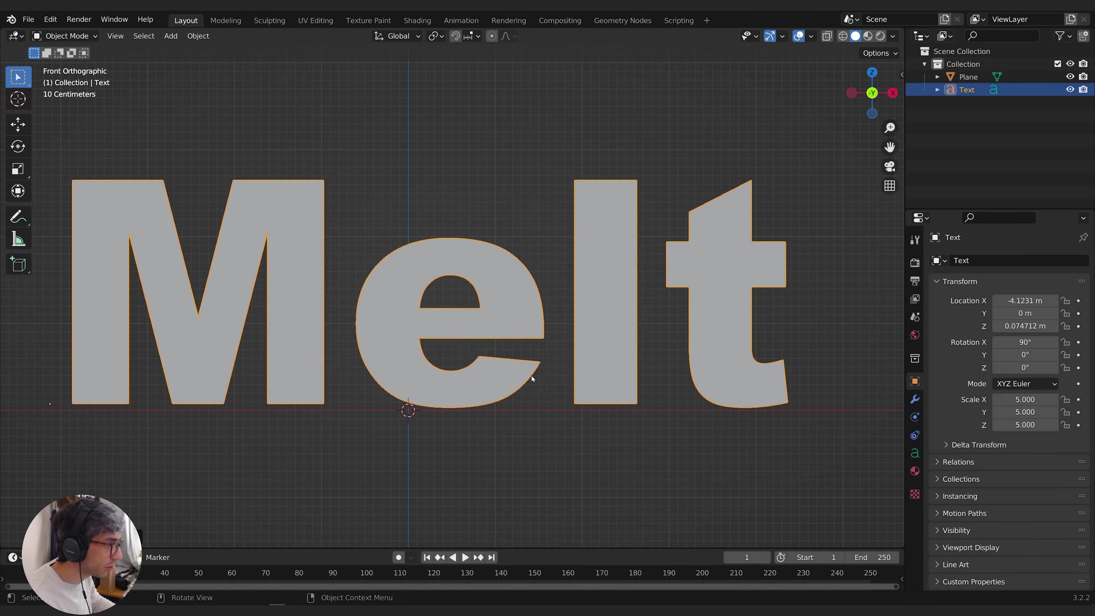
scroll(525, 396, "down", 3)
middle_click_drag(533, 373, 479, 427)
Frame the text and ground plane in perspective and reselect the Melt text
left_click(494, 399)
middle_click(494, 399)
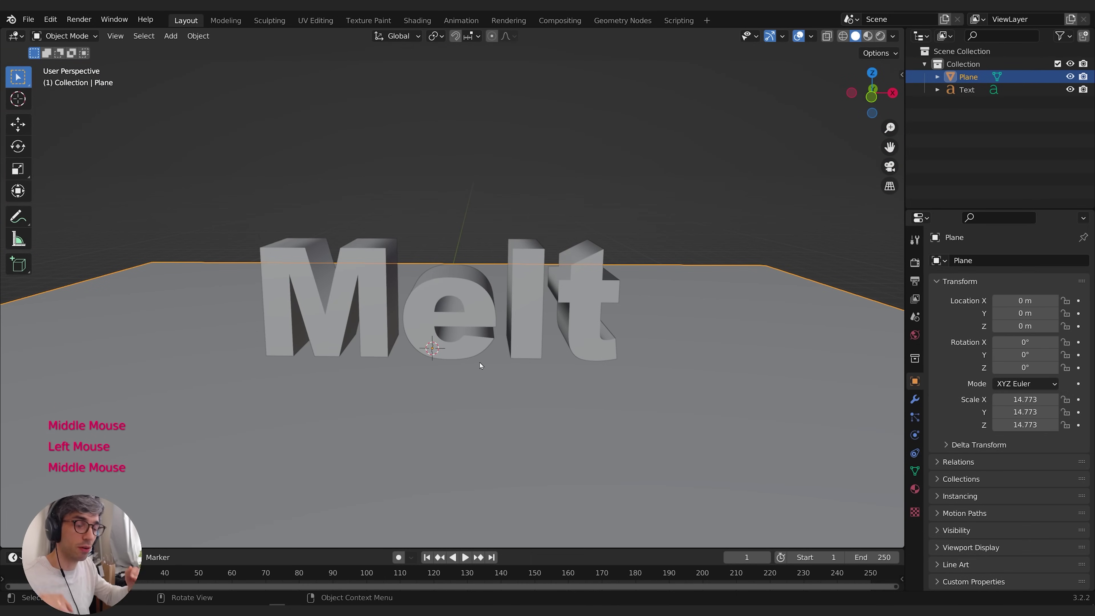
mouse_move(481, 366)
middle_mouse_down()
mouse_move(477, 391)
mouse_move(465, 380)
mouse_move(501, 374)
mouse_move(479, 380)
middle_mouse_up()
scroll(423, 388, "down", 3)
scroll(464, 379, "up", 3)
left_click(500, 375)
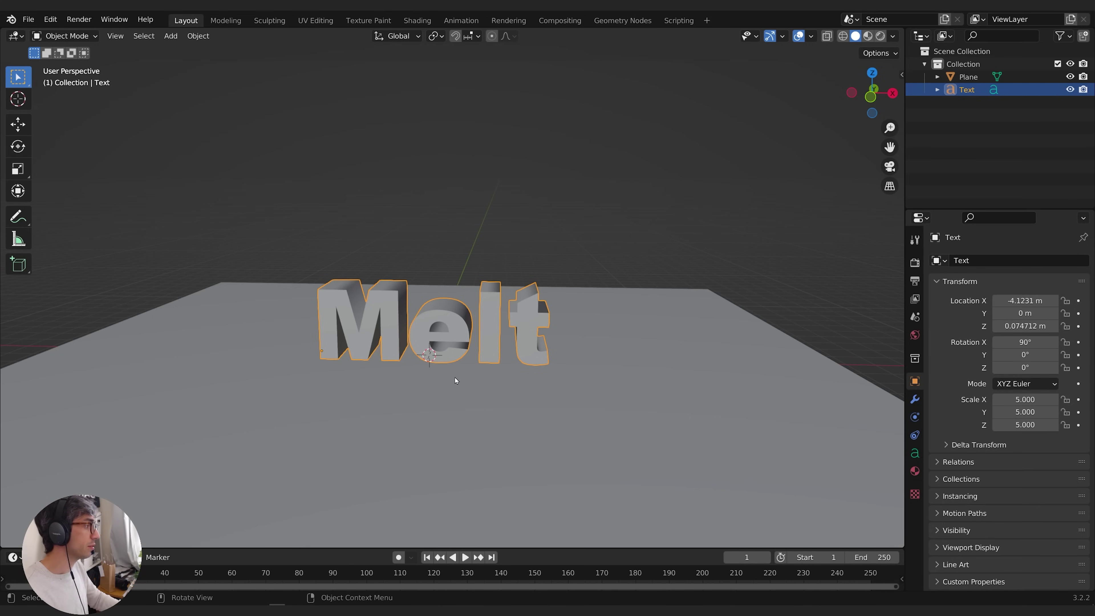
Add a cube and scale it up over the text
scroll(456, 380, "down", 2)
middle_click_drag(565, 360, 540, 367)
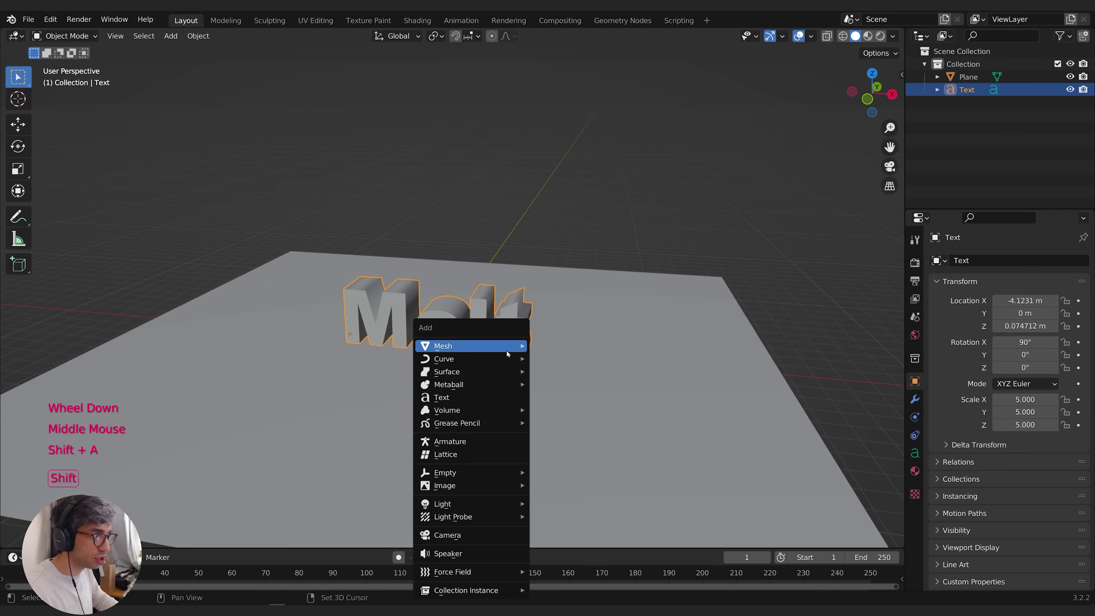
mouse_move(507, 351)
left_click(573, 361)
key("s")
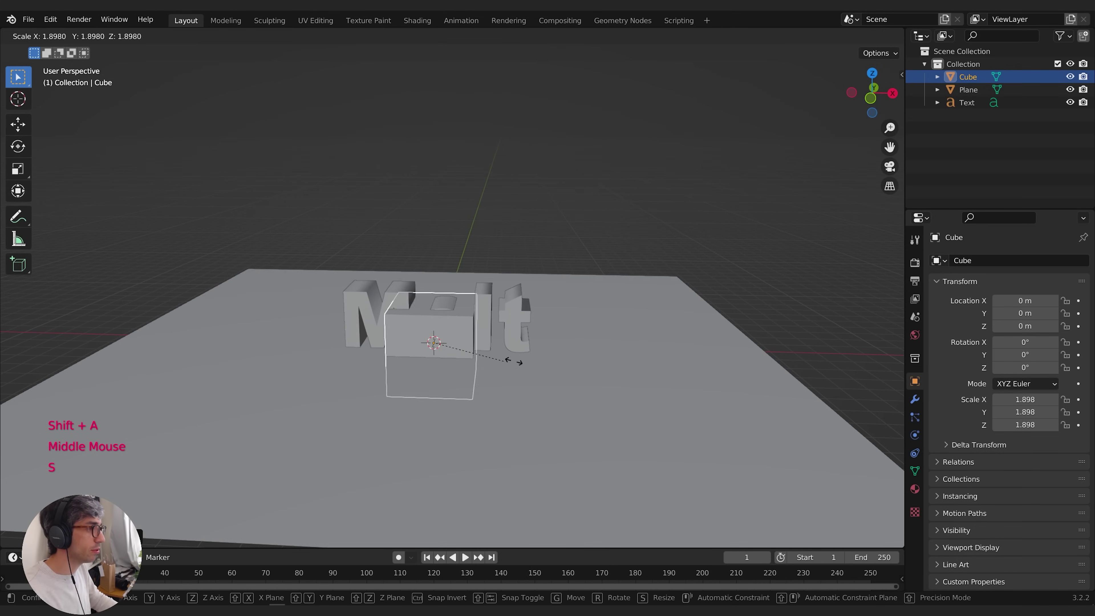
left_click(563, 362)
mouse_move(562, 362)
middle_mouse_down()
mouse_move(503, 357)
mouse_move(565, 373)
middle_mouse_up()
middle_click_drag(541, 296, 490, 272)
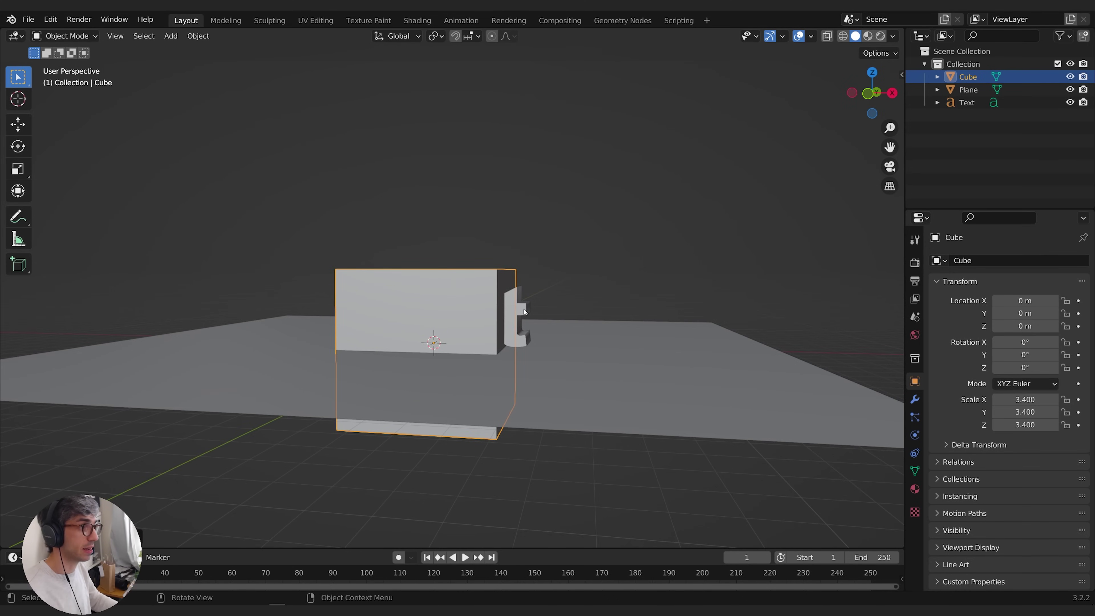
middle_click_drag(528, 318, 513, 310)
Raise the cube slightly along the vertical axis
key("g")
middle_click(496, 298)
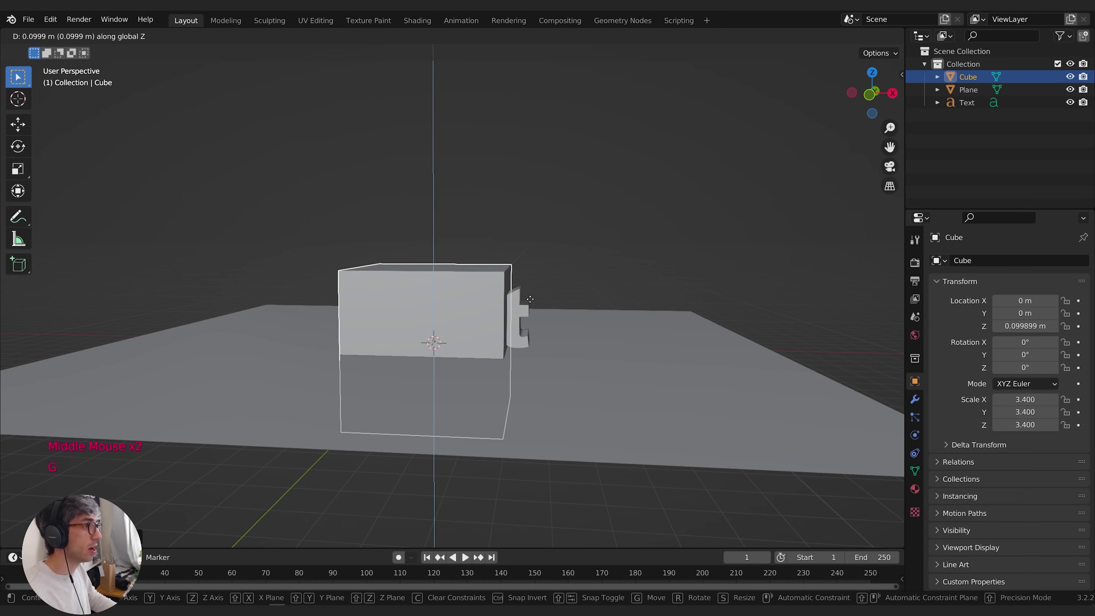
left_click(484, 288)
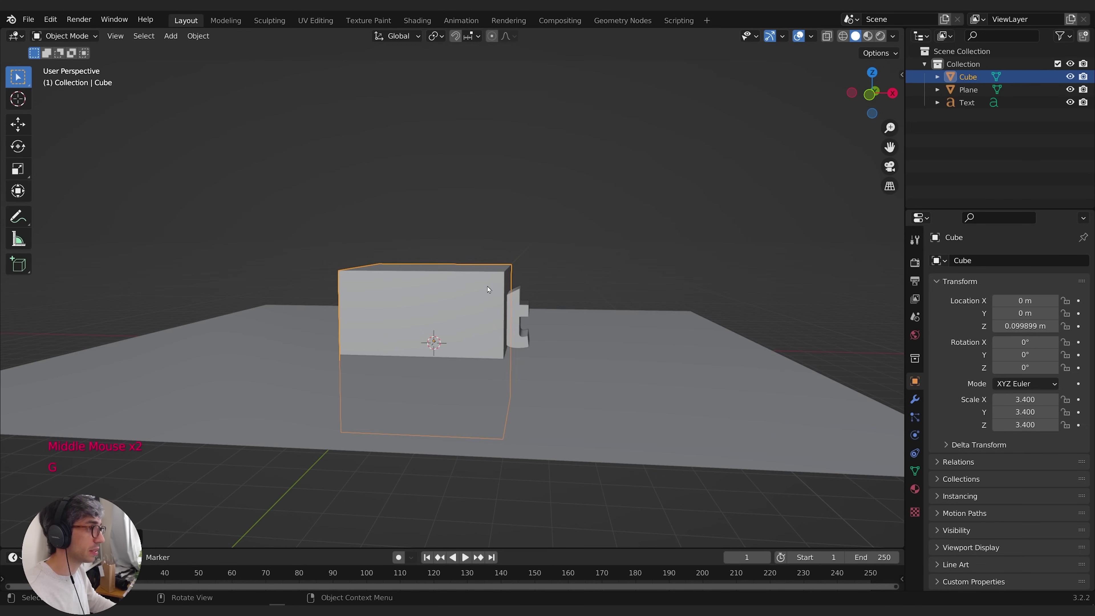
middle_click_drag(495, 292, 492, 321)
Stretch the cube along X and then Y into a wide box
key("s")
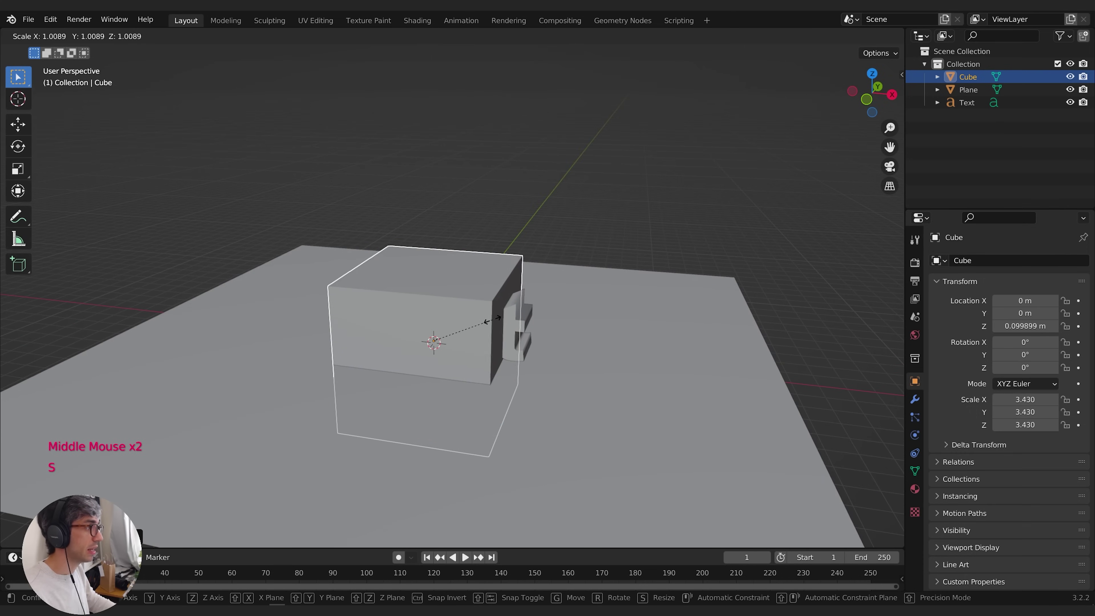
key("x")
left_click(594, 335)
middle_click_drag(594, 335, 575, 343)
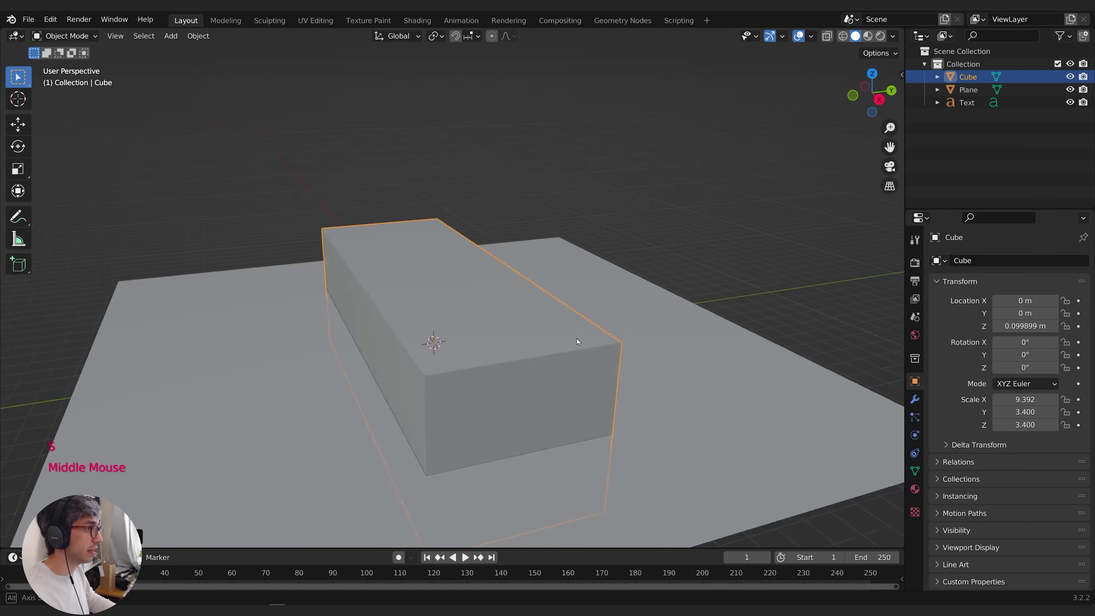
key("x")
key("s")
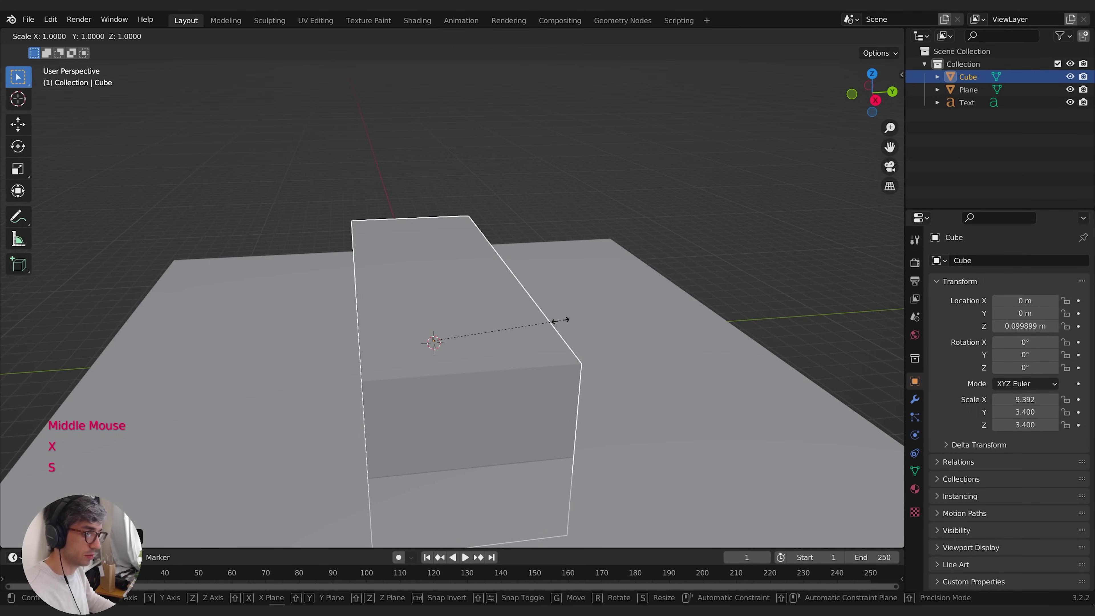
key("y")
left_click(696, 324)
middle_click_drag(696, 324, 761, 288)
middle_click_drag(770, 345, 696, 401)
In Edit Mode, raise the box's bottom face on Z to flatten the box
key("Tab")
middle_click_drag(586, 421, 574, 392)
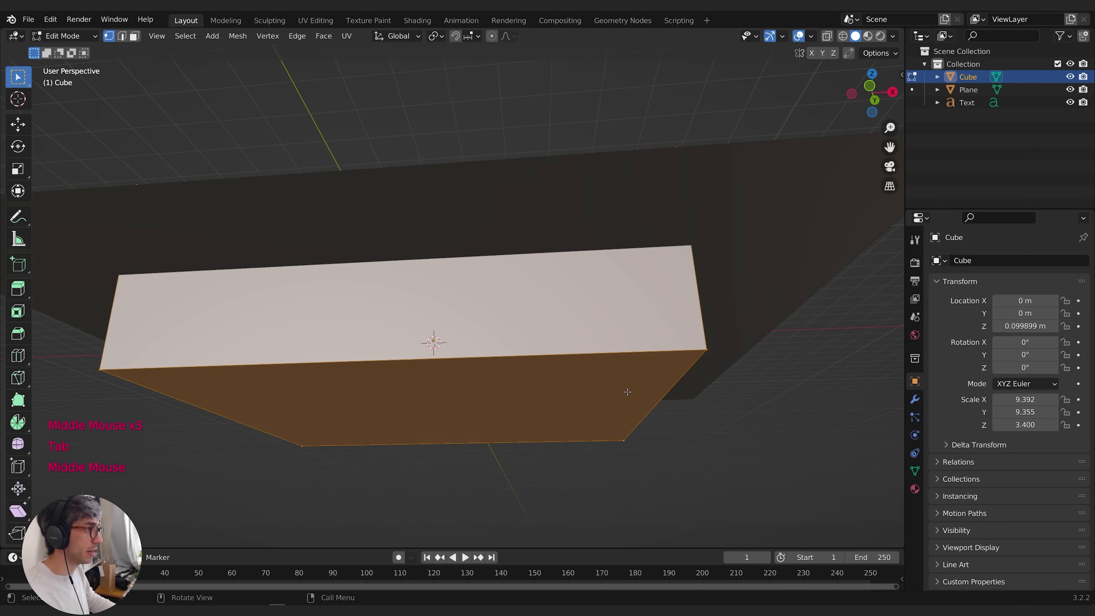
left_click(509, 385)
key("3")
left_click(539, 414)
middle_click_drag(508, 386, 631, 422)
key("g")
middle_click(631, 422)
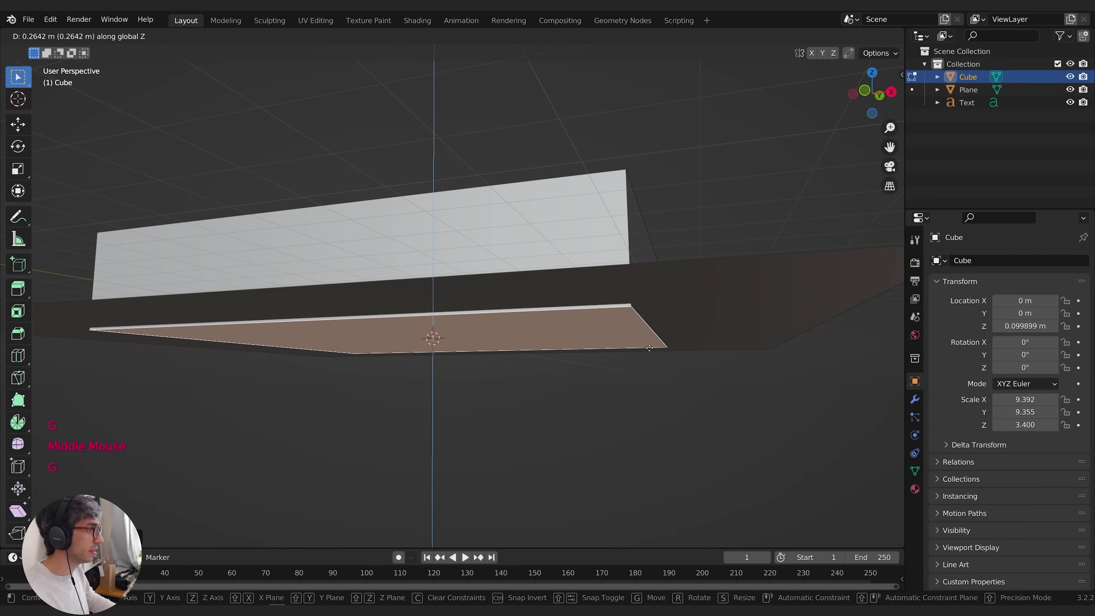
left_click(652, 350)
middle_click_drag(652, 351, 694, 370)
left_click(714, 318)
scroll(640, 328, "down", 1)
scroll(641, 328, "up", 1)
scroll(640, 328, "down", 2)
key("Tab")
Scale the box with height locked to about 14.2 × 14.2 to cover the floor
key("s")
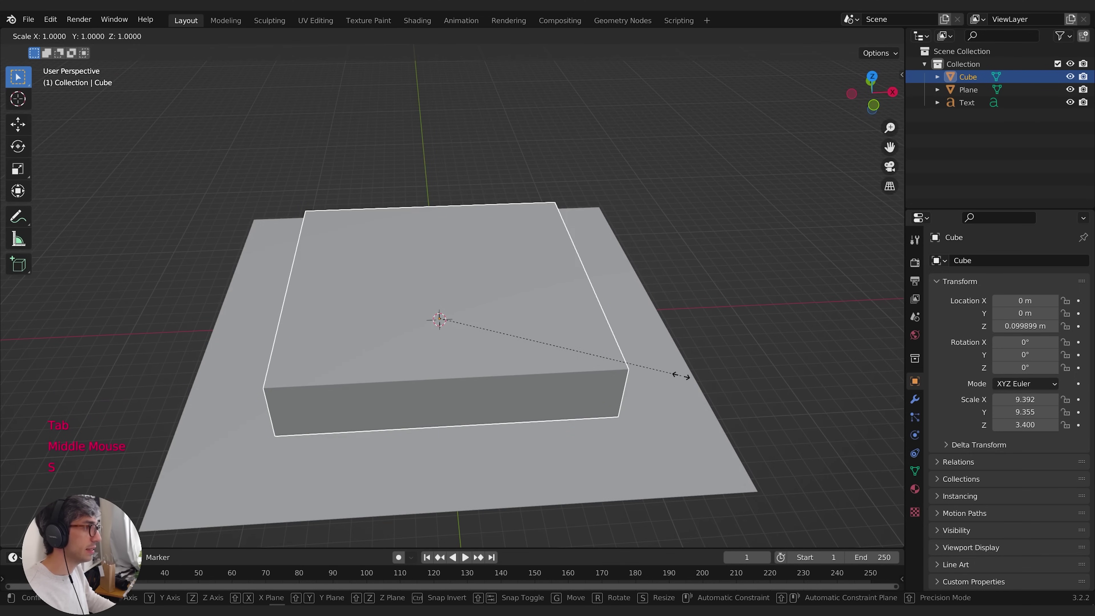
key("shift+z")
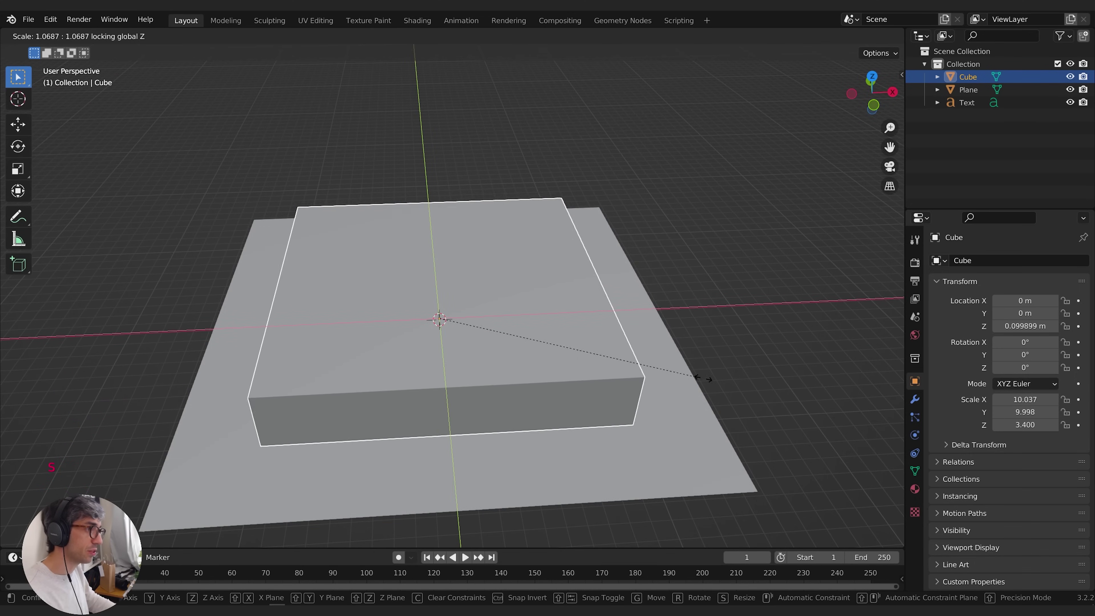
left_click(808, 391)
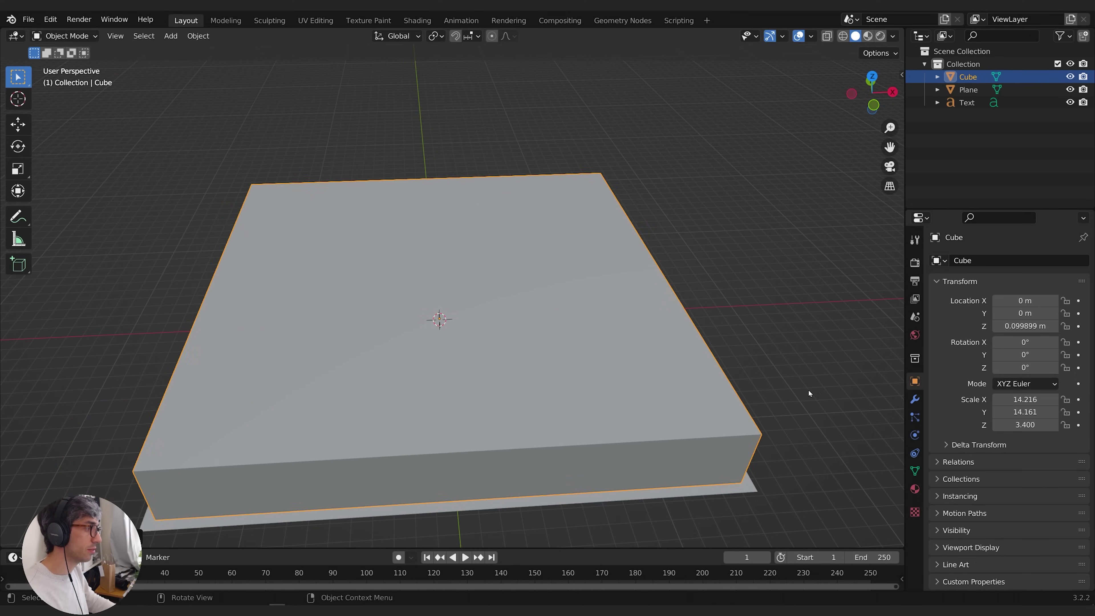
middle_click_drag(807, 391, 734, 368)
middle_click_drag(515, 424, 554, 398)
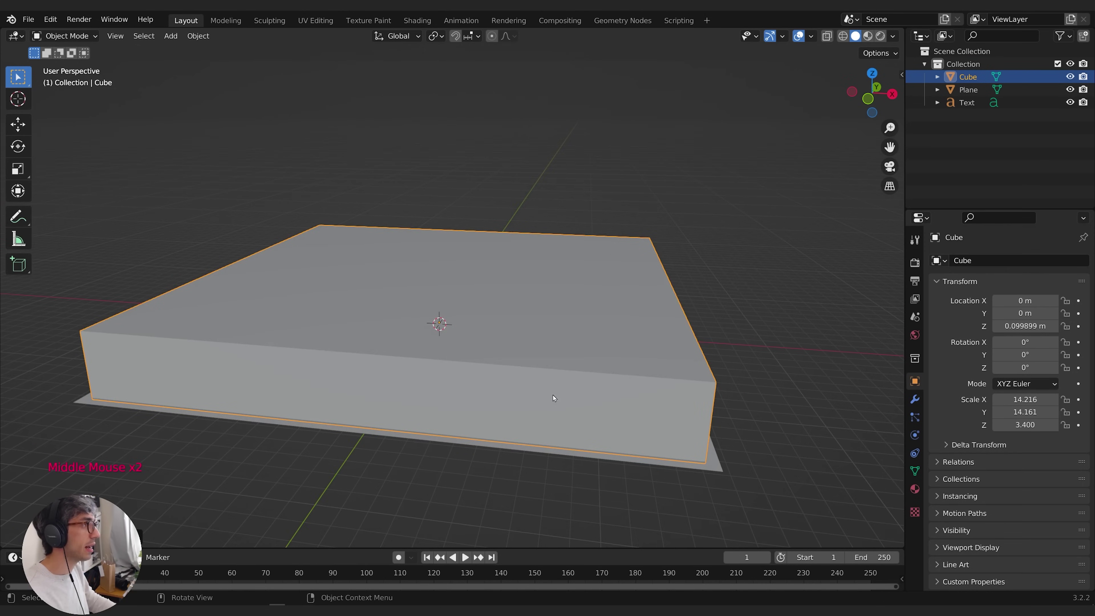
Turn on X-ray so the Melt text shows through the box
left_click(827, 36)
middle_click_drag(698, 285, 560, 305)
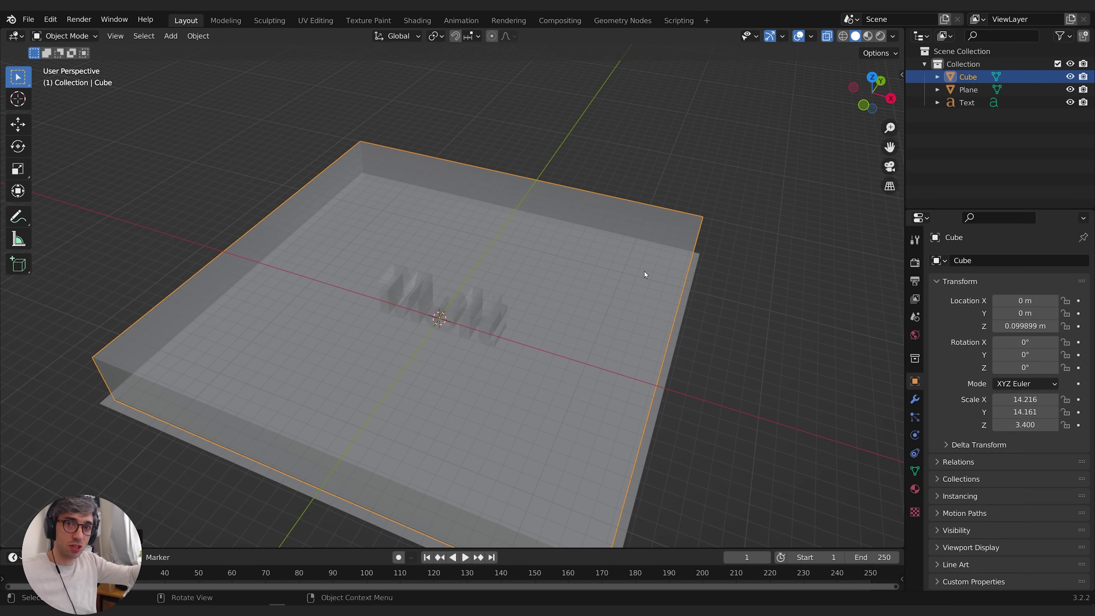
middle_click_drag(644, 272, 261, 338)
scroll(260, 338, "down", 1)
scroll(302, 302, "up", 3)
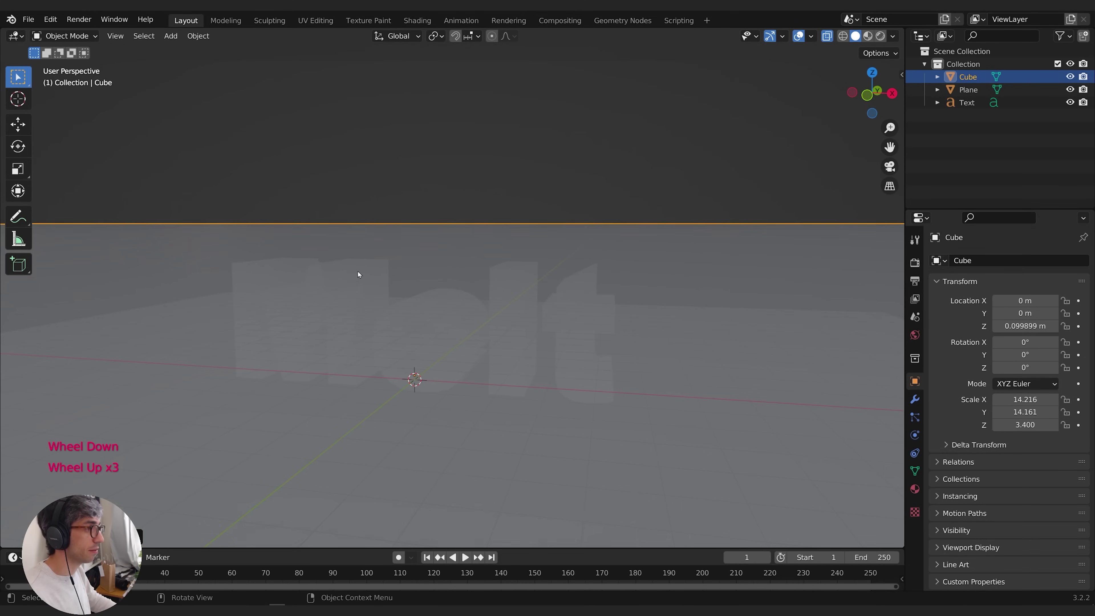
scroll(432, 267, "down", 2)
middle_click_drag(503, 264, 544, 284)
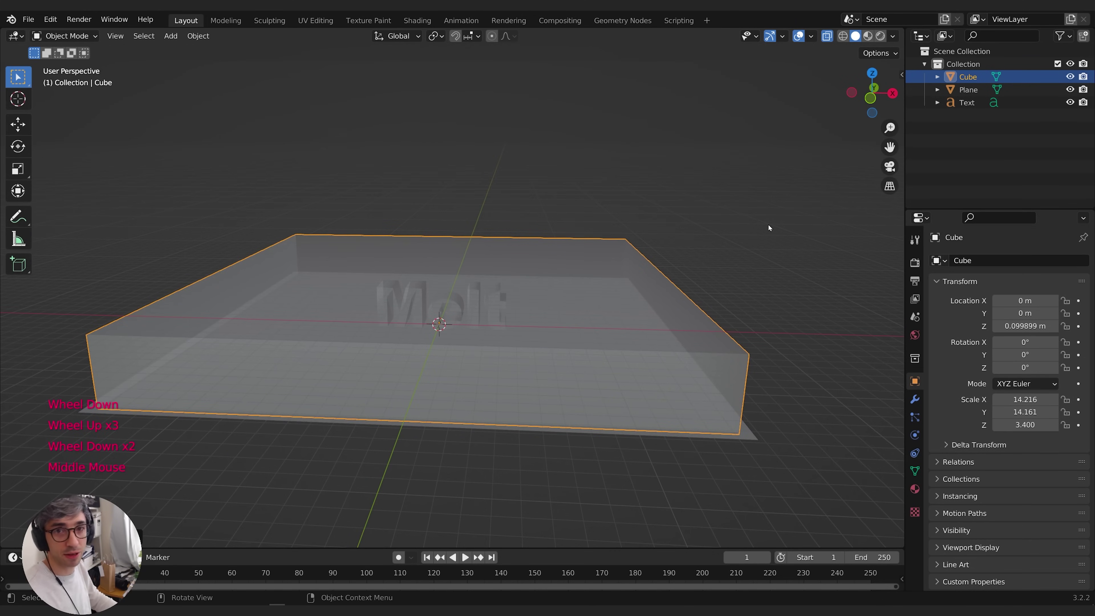
Rename the cube 'Domain' and the plane 'Floor' in the Outliner
double_click(969, 76)
type("Domain")
key("Return")
left_click(972, 88)
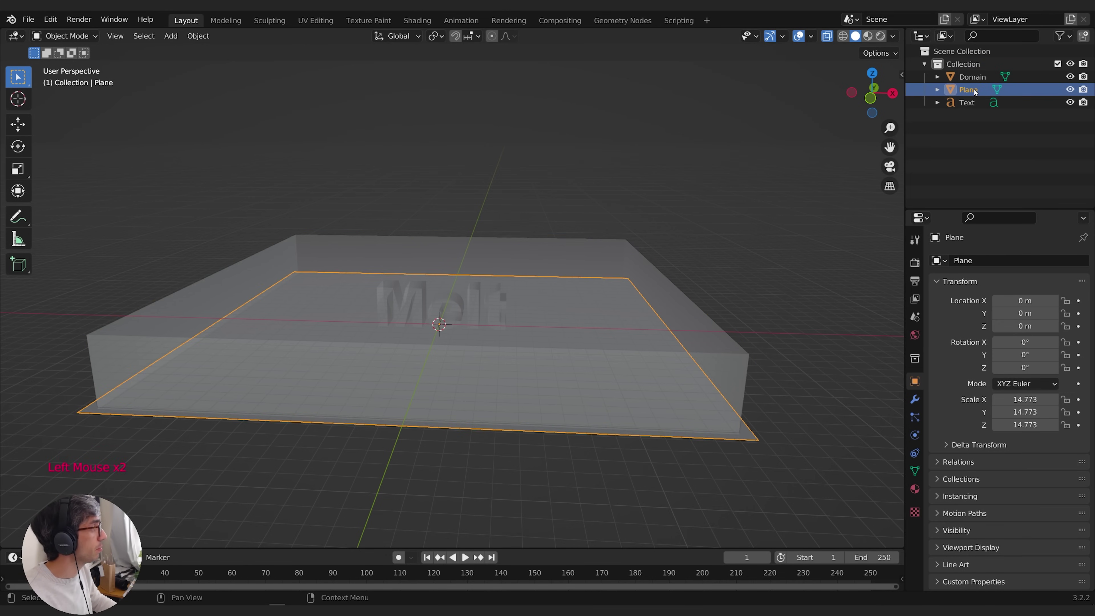
double_click(976, 89)
type("Floor")
key("Return")
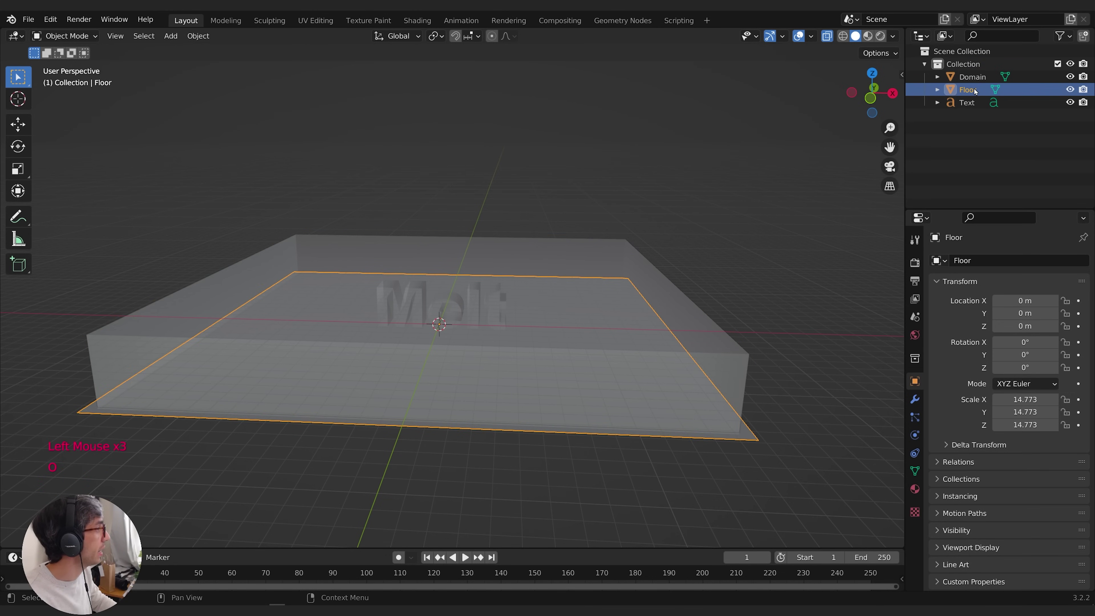
Convert the Melt text object to a mesh via F3 search, then check its geometry in Edit Mode
left_click(965, 102)
middle_click_drag(690, 225, 728, 228)
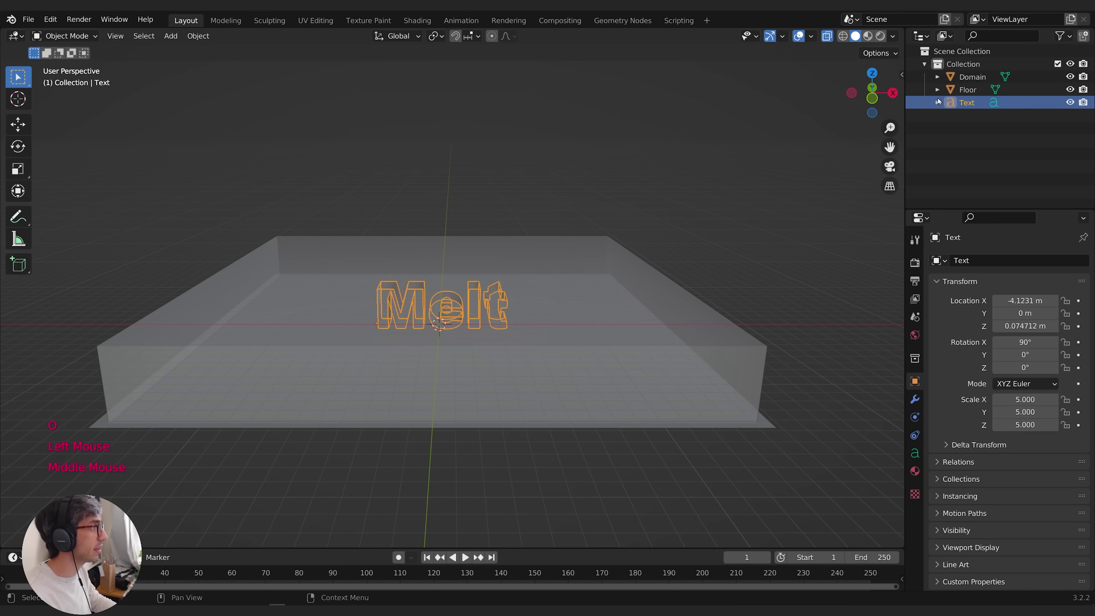
middle_click_drag(794, 176, 744, 195)
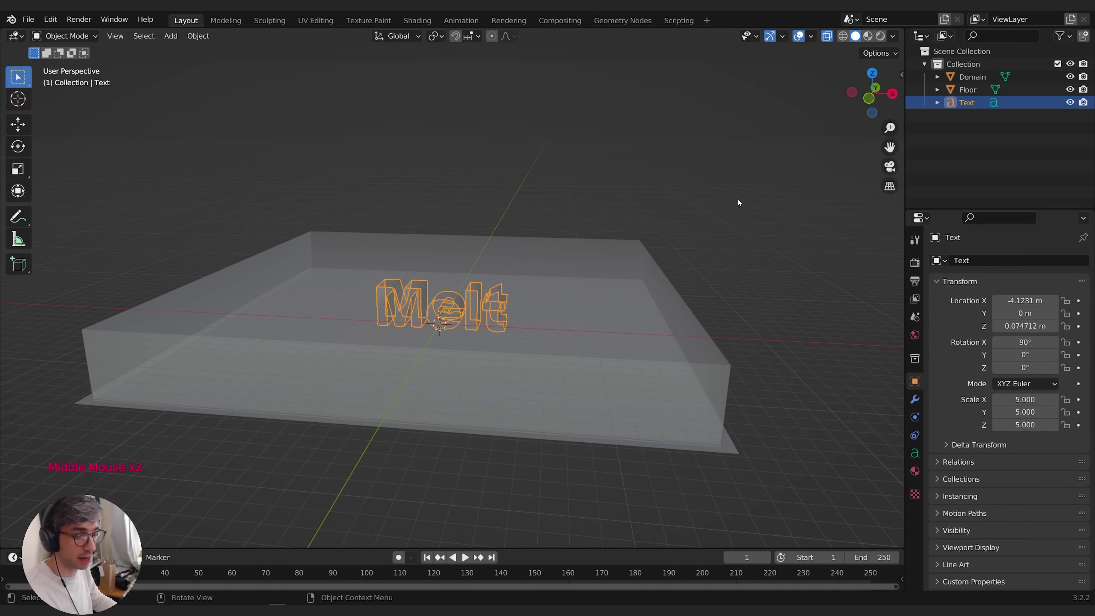
key("F3")
type("conver")
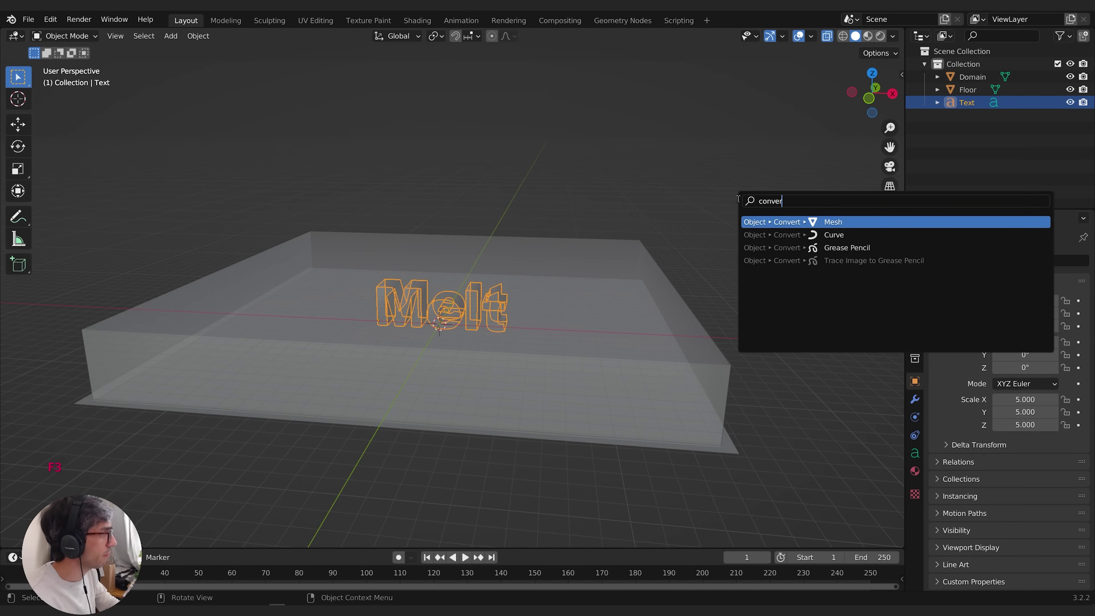
left_click(824, 225)
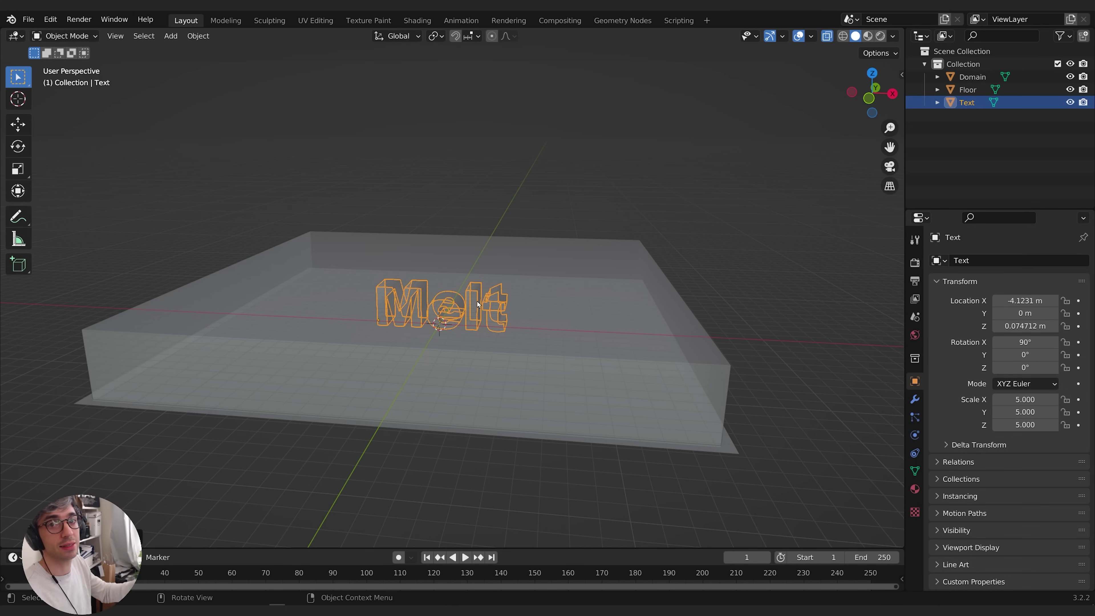
key("Tab")
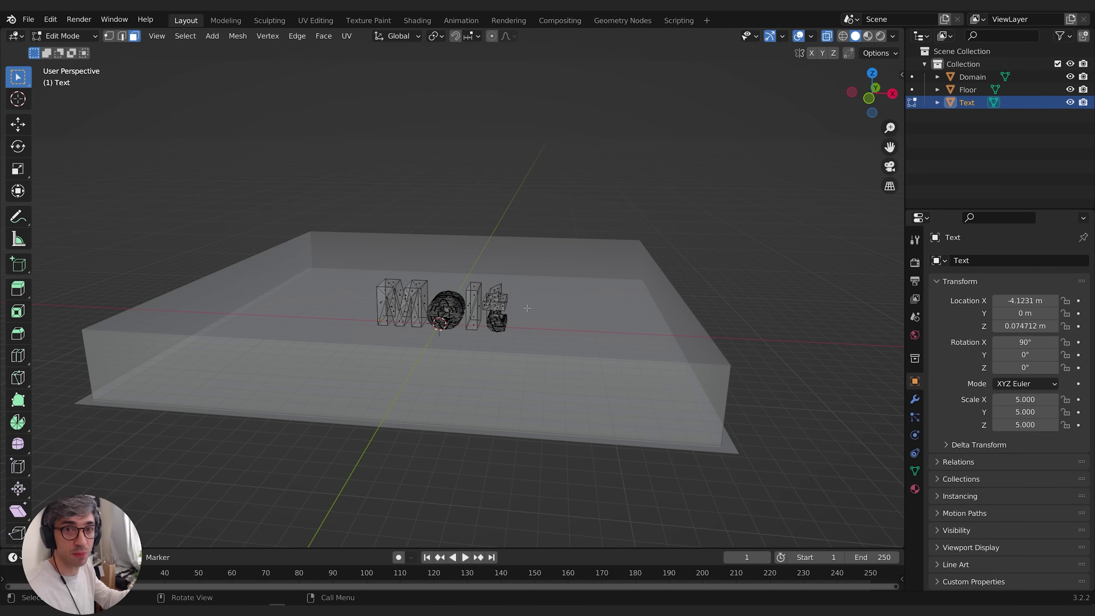
key("Tab")
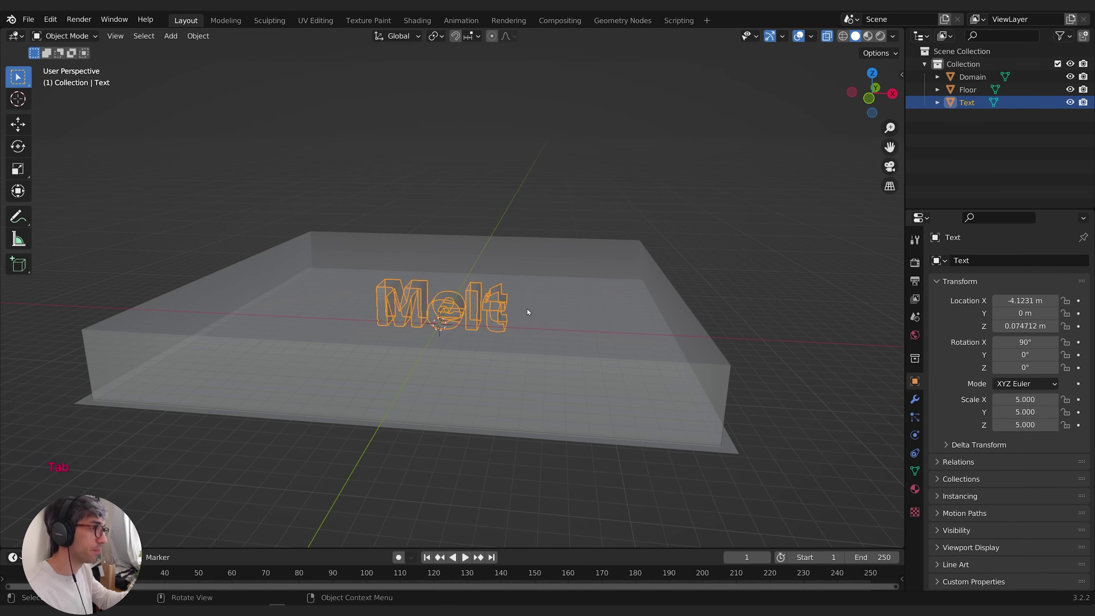
Turn off X-ray so the Domain box displays solid again
left_click(828, 35)
scroll(716, 262, "down", 1, "shift")
scroll(697, 296, "up", 2)
middle_click_drag(717, 262, 760, 295, "shift")
scroll(707, 303, "down", 1)
scroll(760, 295, "down", 1)
Add Fluid physics to the Domain box with Type set to Domain
left_click(711, 337)
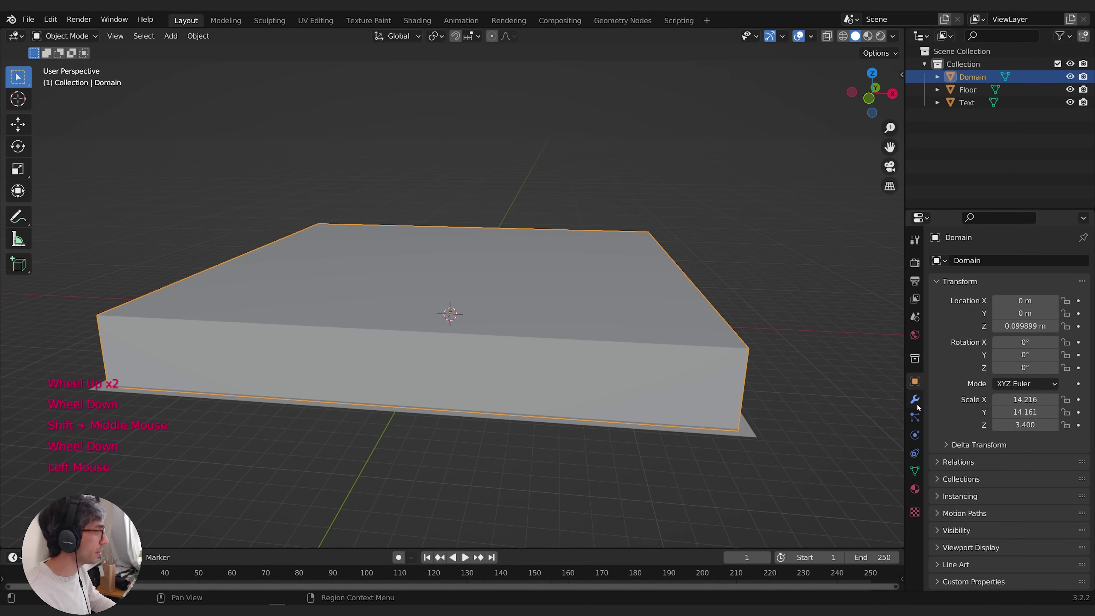
left_click(915, 453)
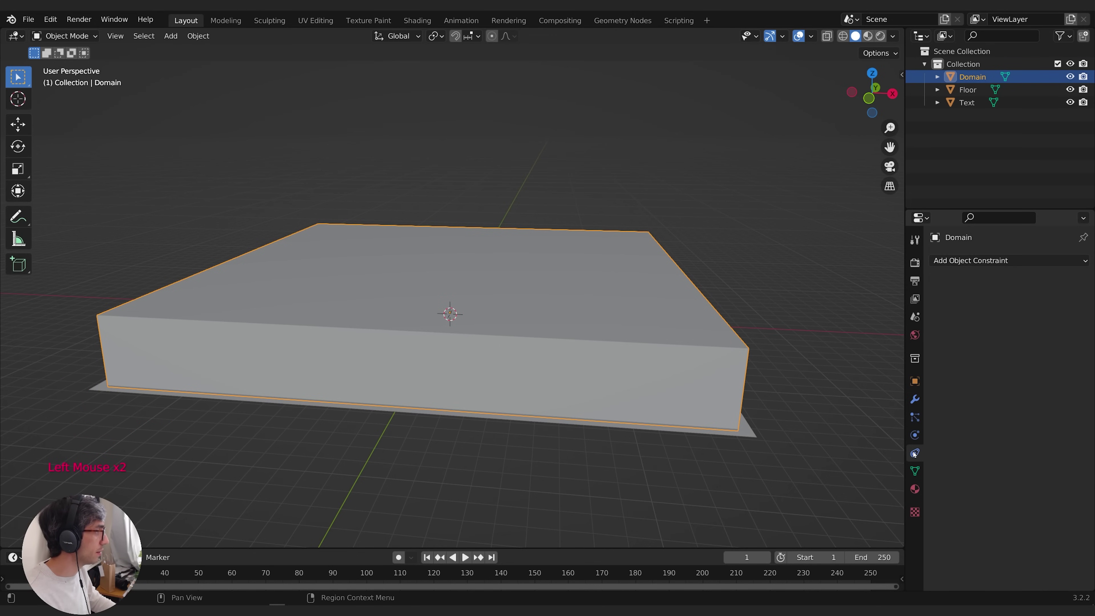
left_click(916, 436)
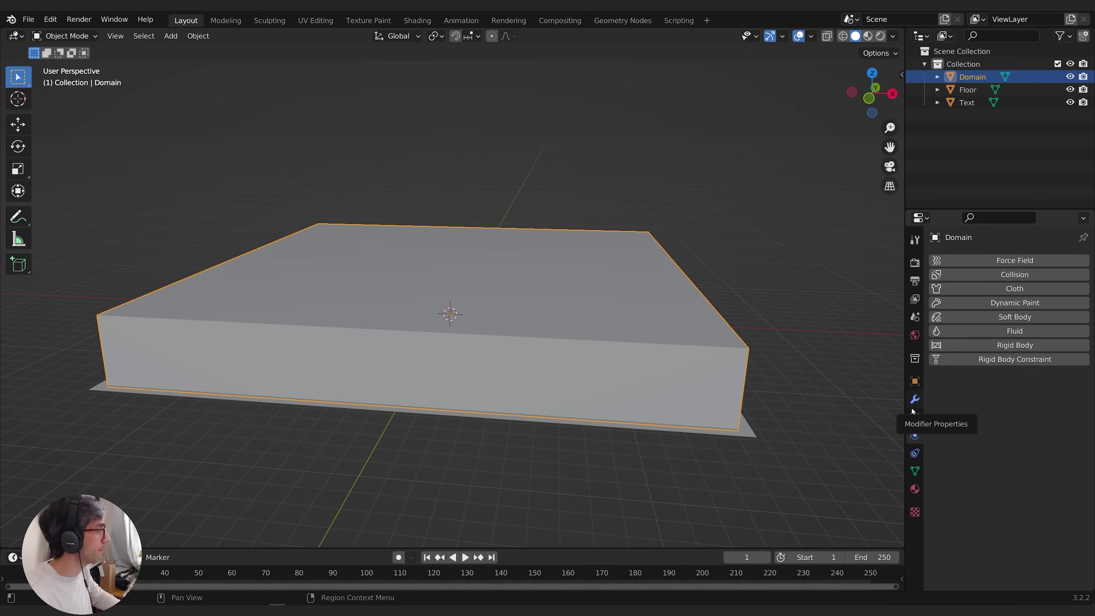
left_click(993, 329)
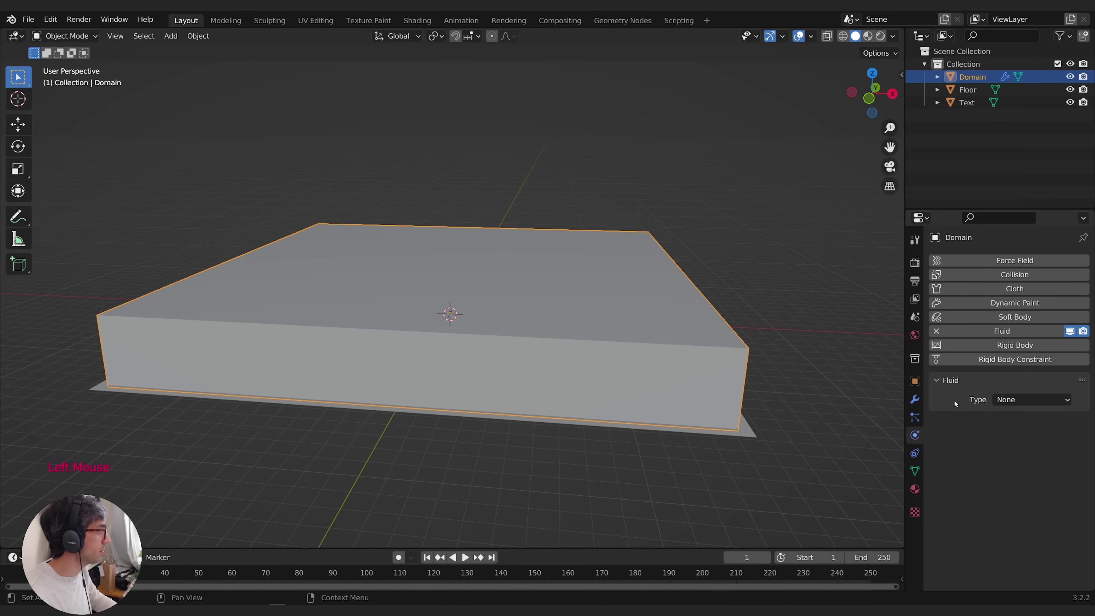
left_click(1040, 401)
left_click(1012, 429)
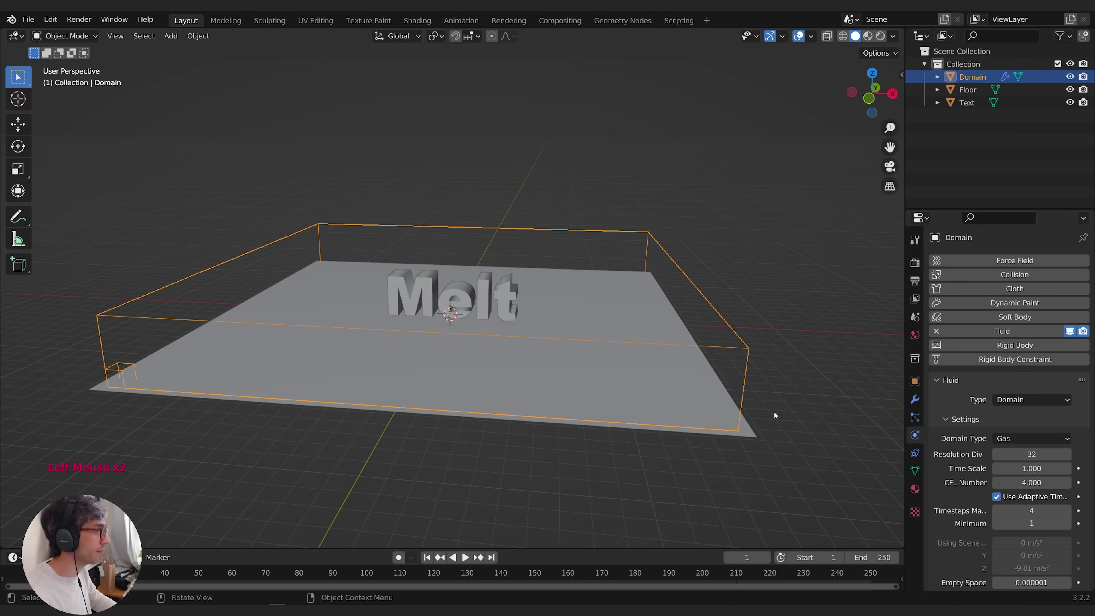
middle_click_drag(634, 388, 207, 310)
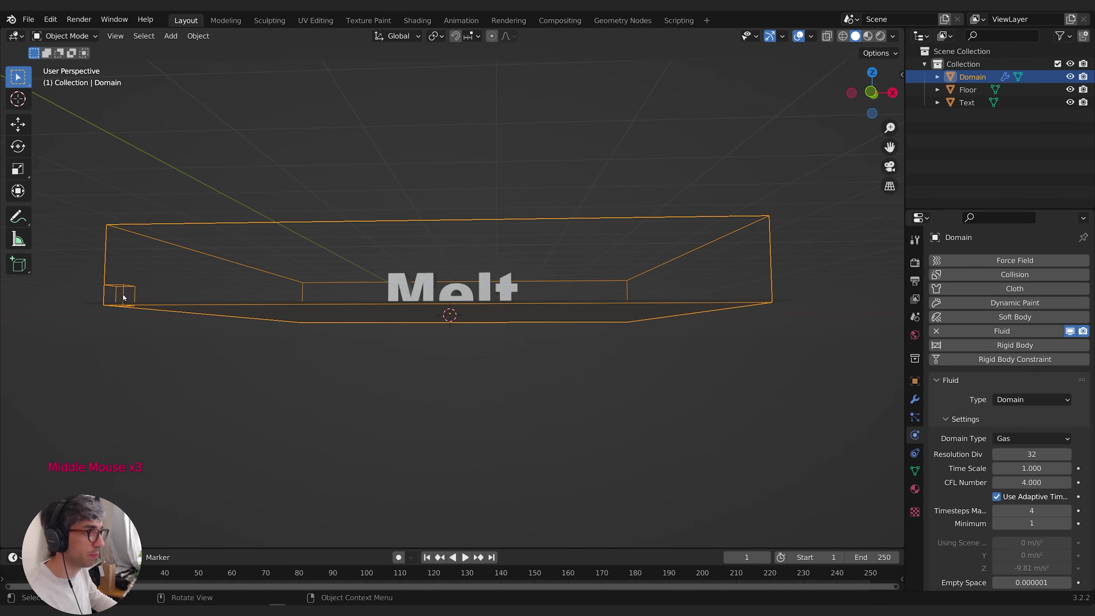
middle_click_drag(124, 298, 155, 346)
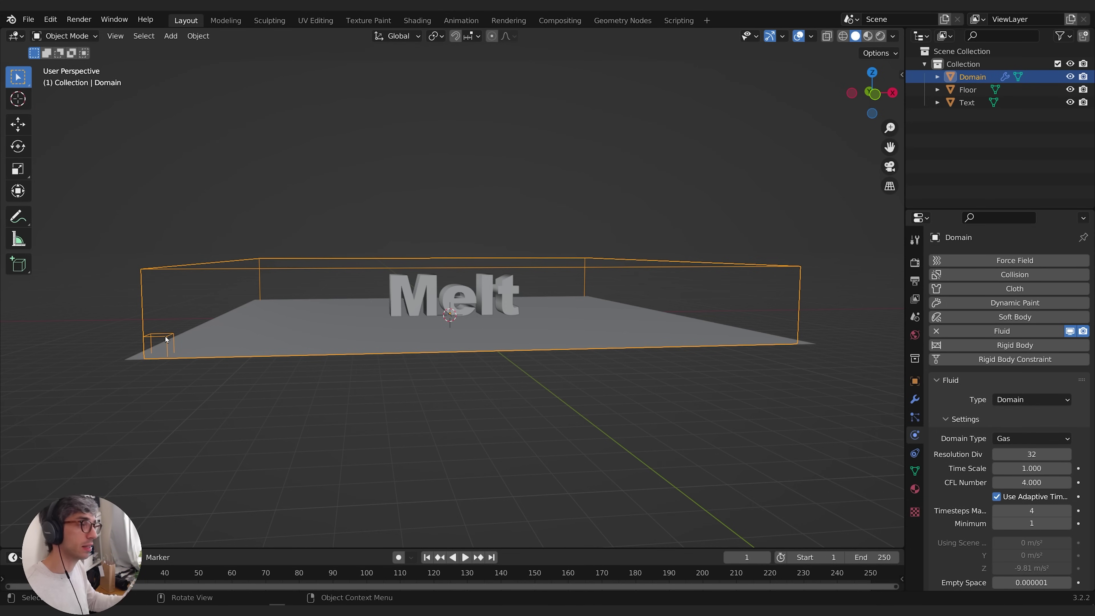
Add Fluid physics to the Melt text with Type set to Flow
left_click(441, 298)
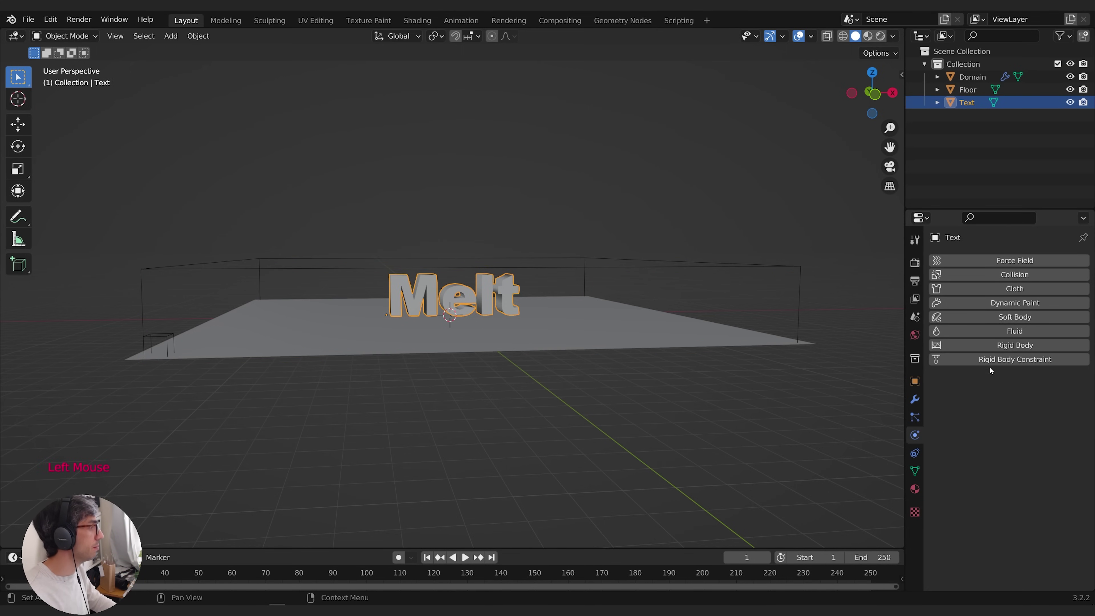
left_click(988, 332)
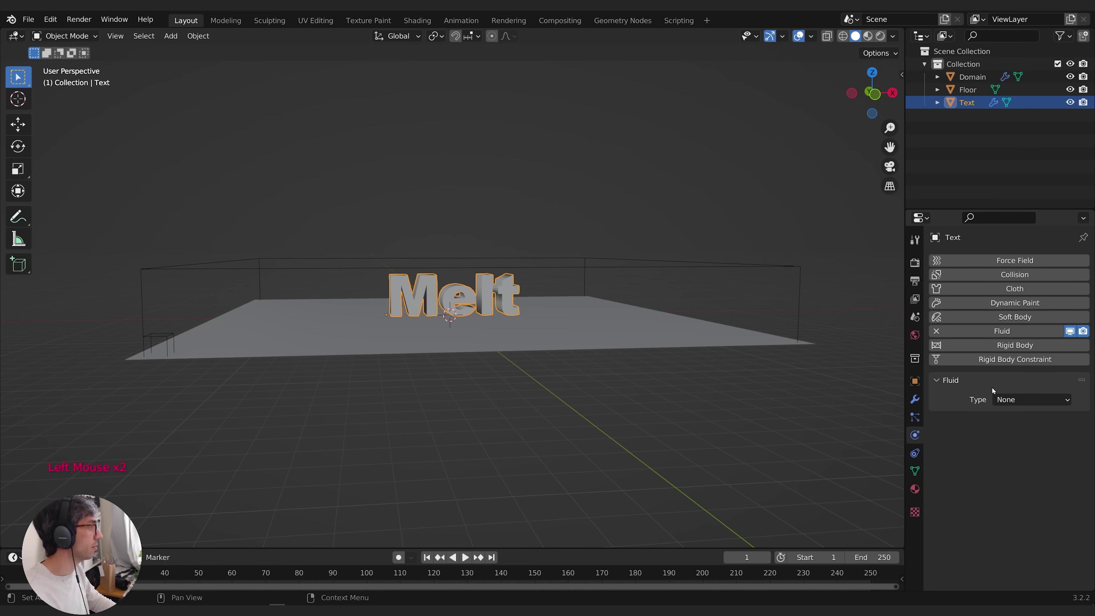
left_click(1034, 401)
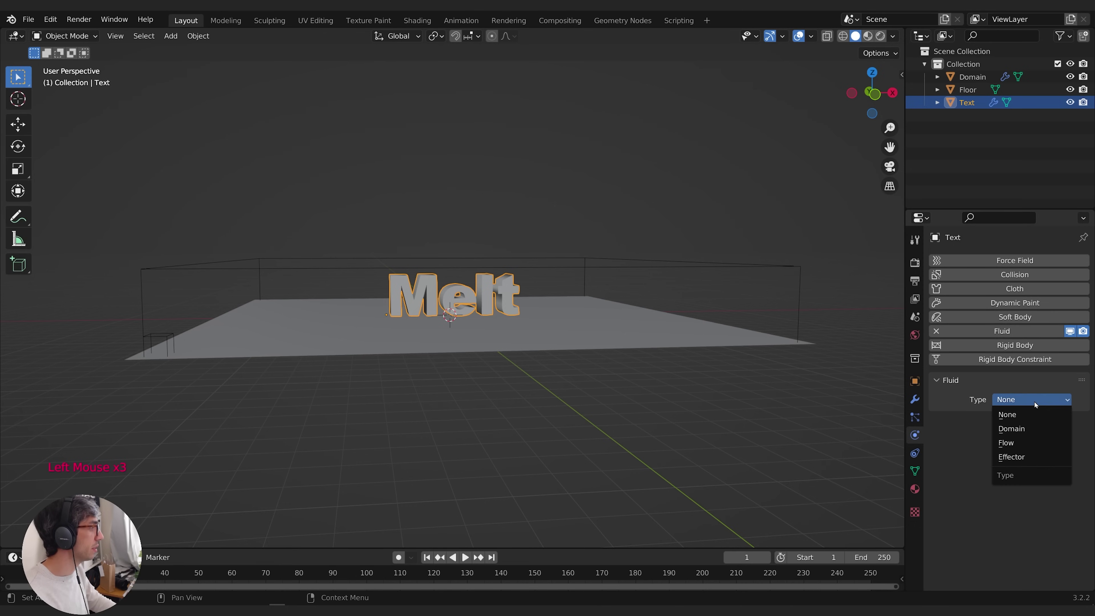
left_click(1021, 444)
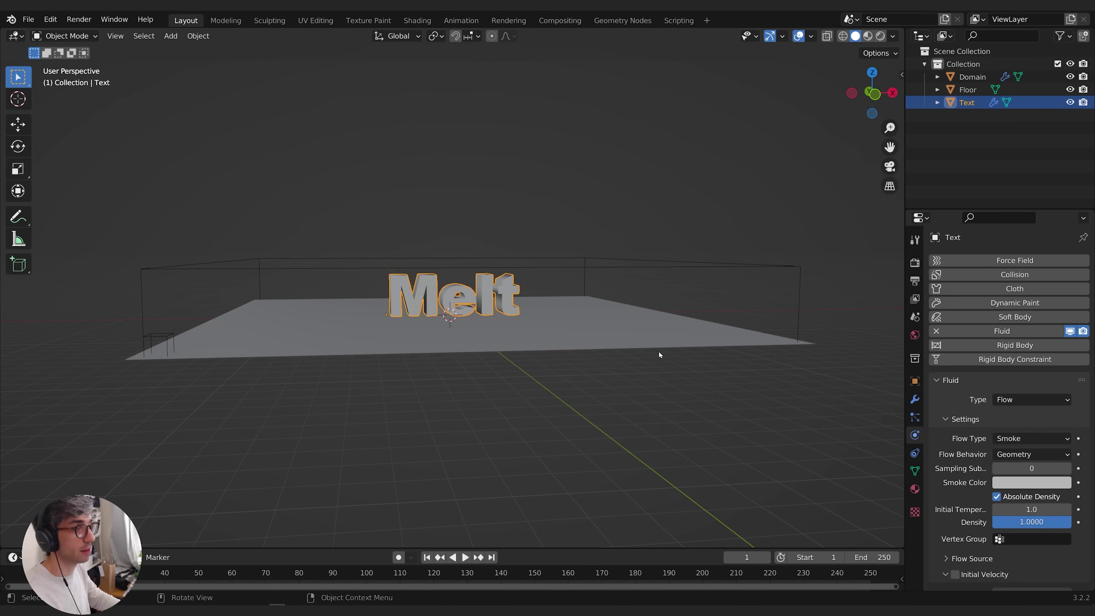
Add Fluid physics to the floor plane with Type set to Effector
left_click(667, 327)
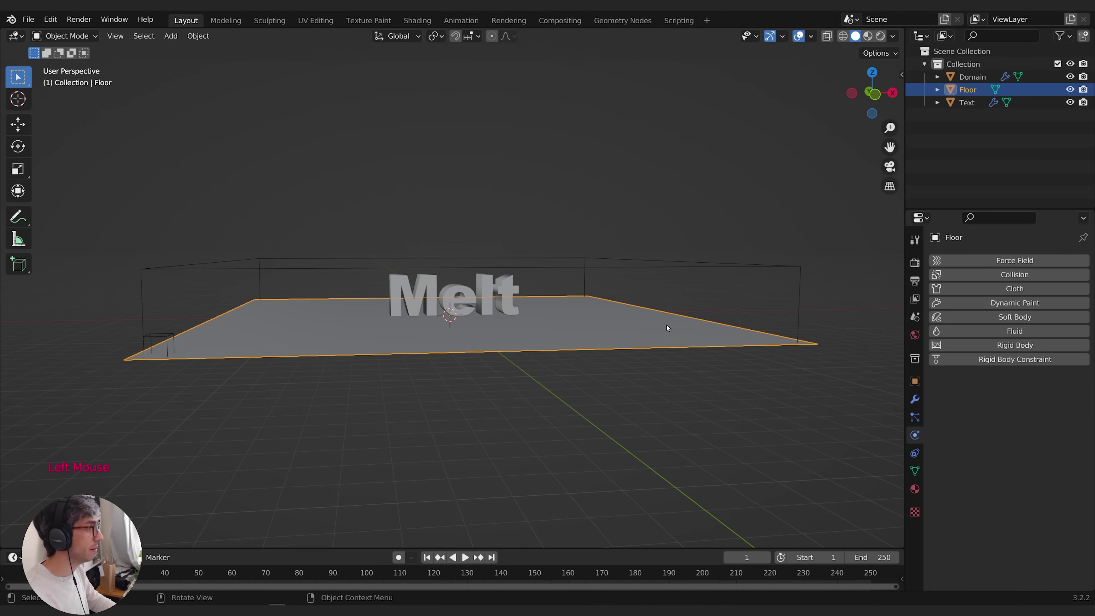
left_click(1015, 331)
left_click(1023, 401)
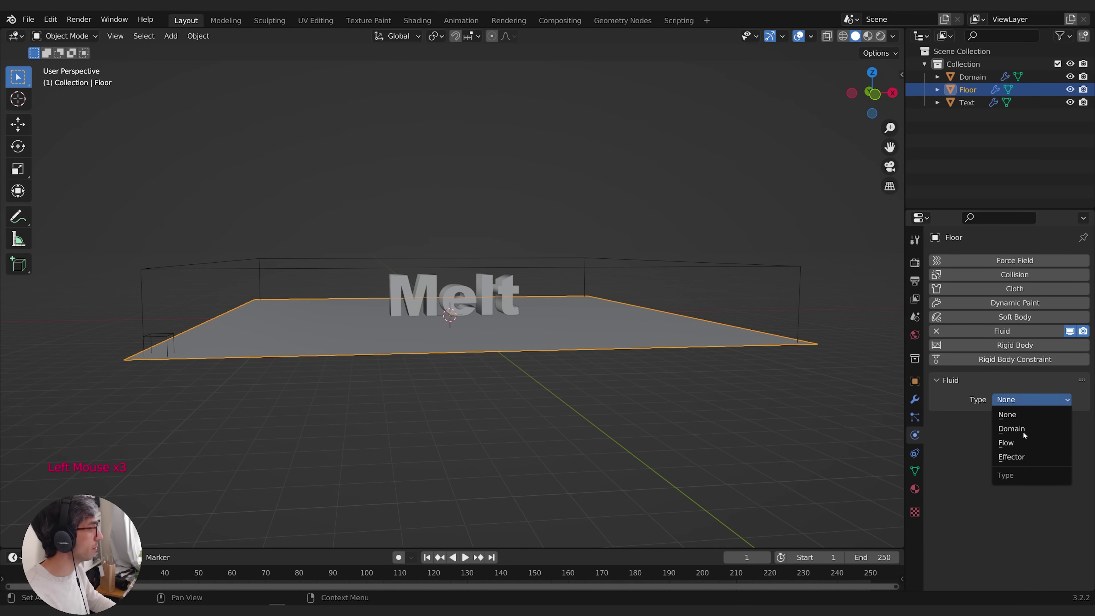
left_click(1021, 458)
middle_click_drag(561, 425, 714, 409)
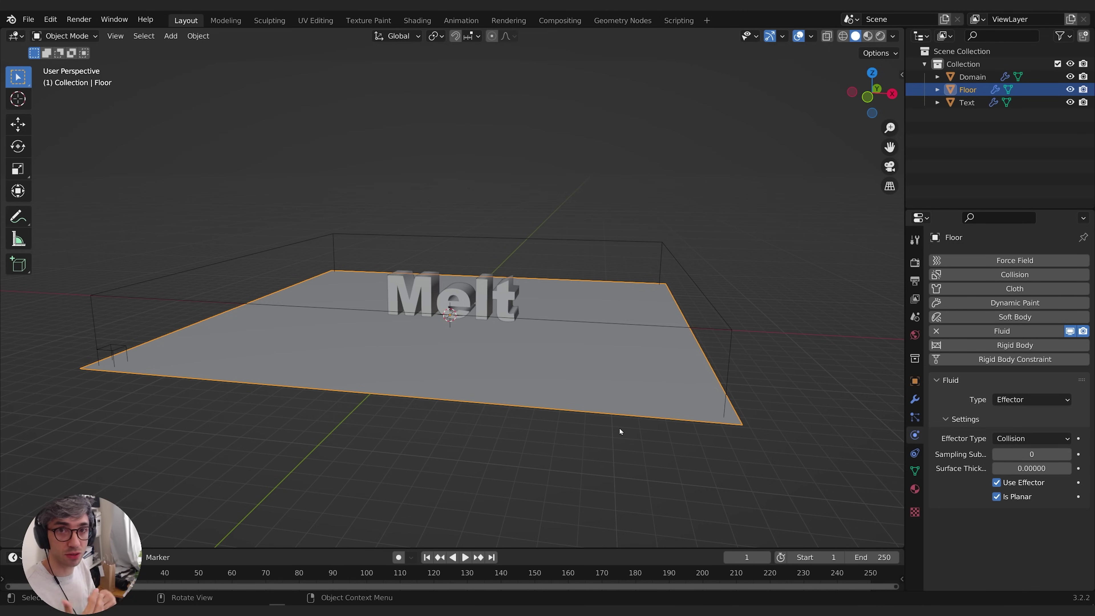
middle_click_drag(631, 330, 675, 443)
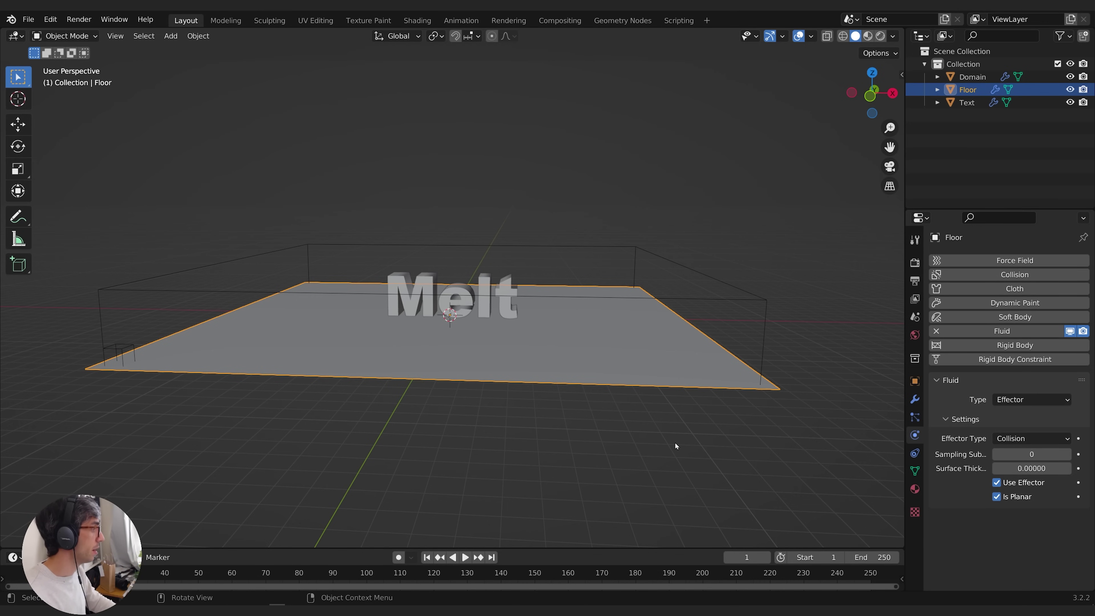
Set the Melt text's Flow Type to Liquid, keeping Geometry as the flow behavior
left_click(489, 308)
middle_click_drag(570, 397, 594, 392)
scroll(595, 391, "up", 2)
middle_click_drag(697, 383, 682, 387)
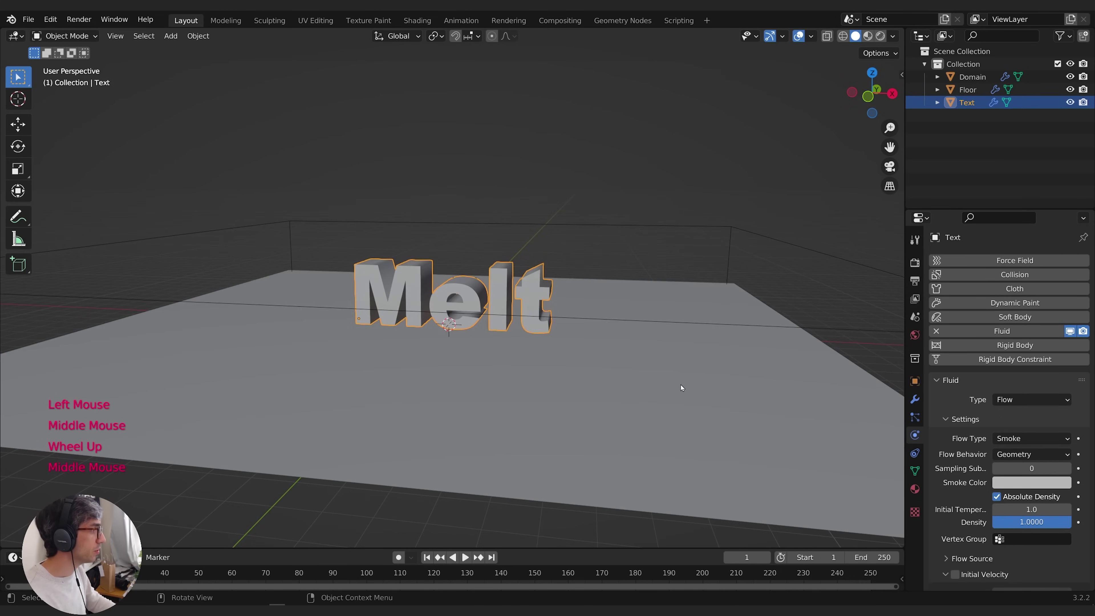
left_click(1019, 440)
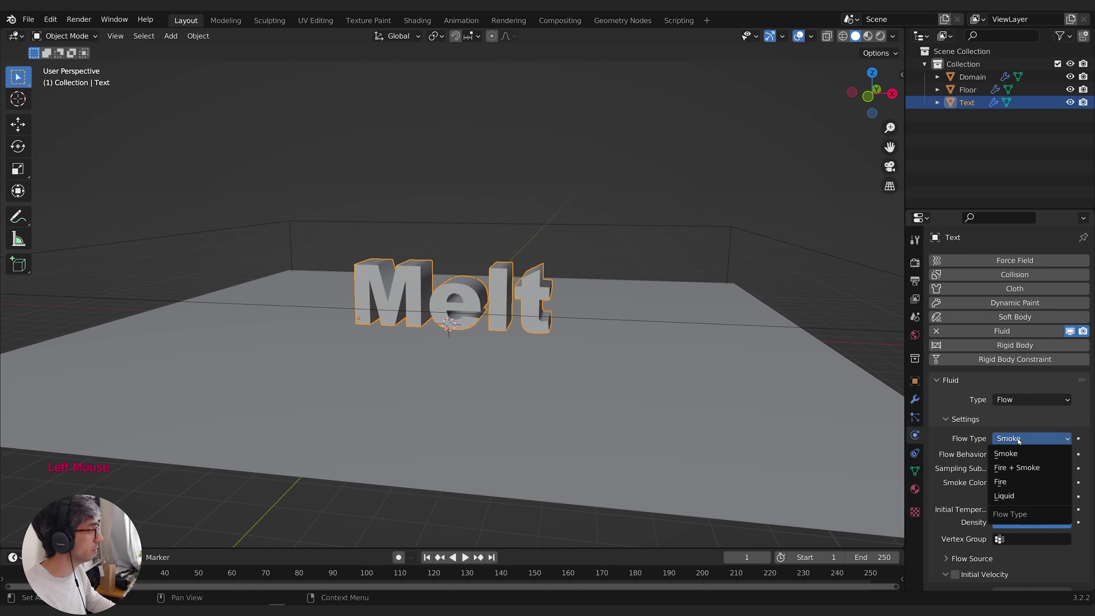
left_click(1017, 496)
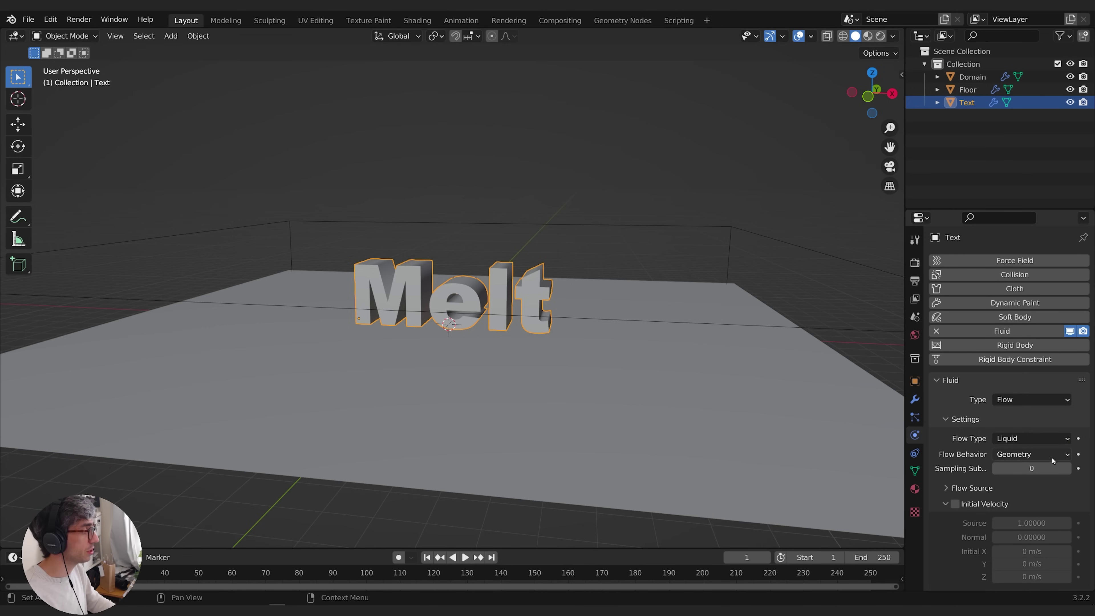
left_click(1030, 456)
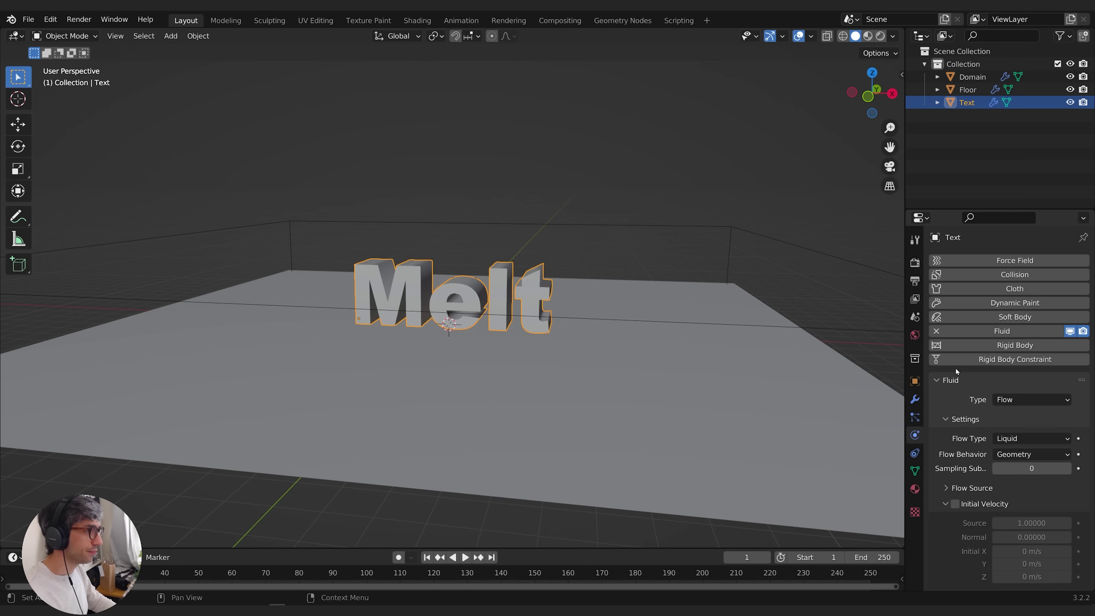
Change the Domain box's Domain Type from Gas to Liquid and widen the Properties editor
left_click(694, 325)
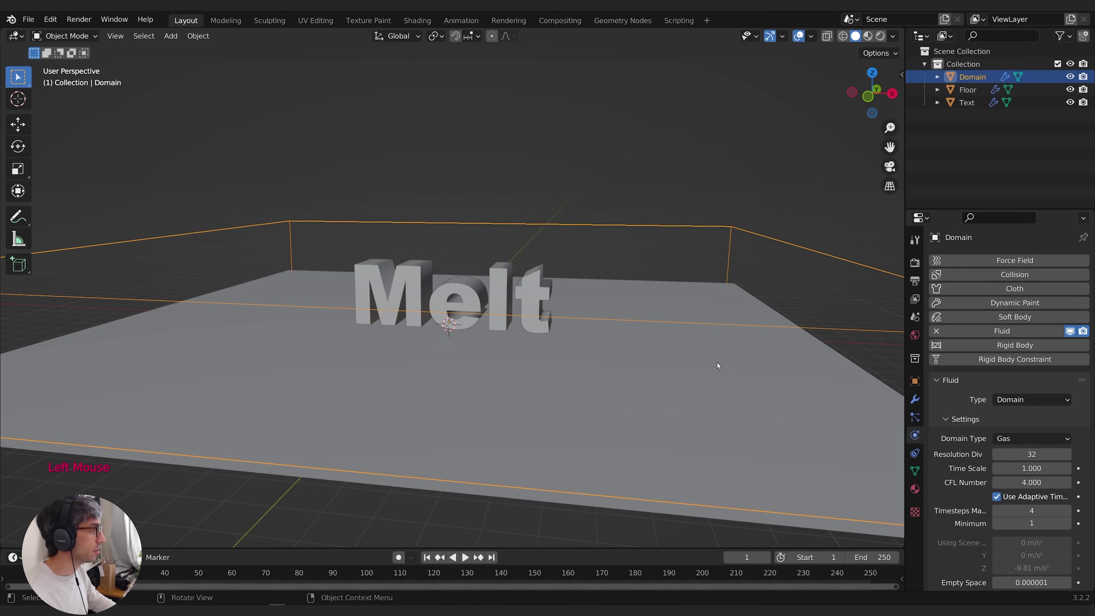
left_click(1042, 438)
left_click(1005, 467)
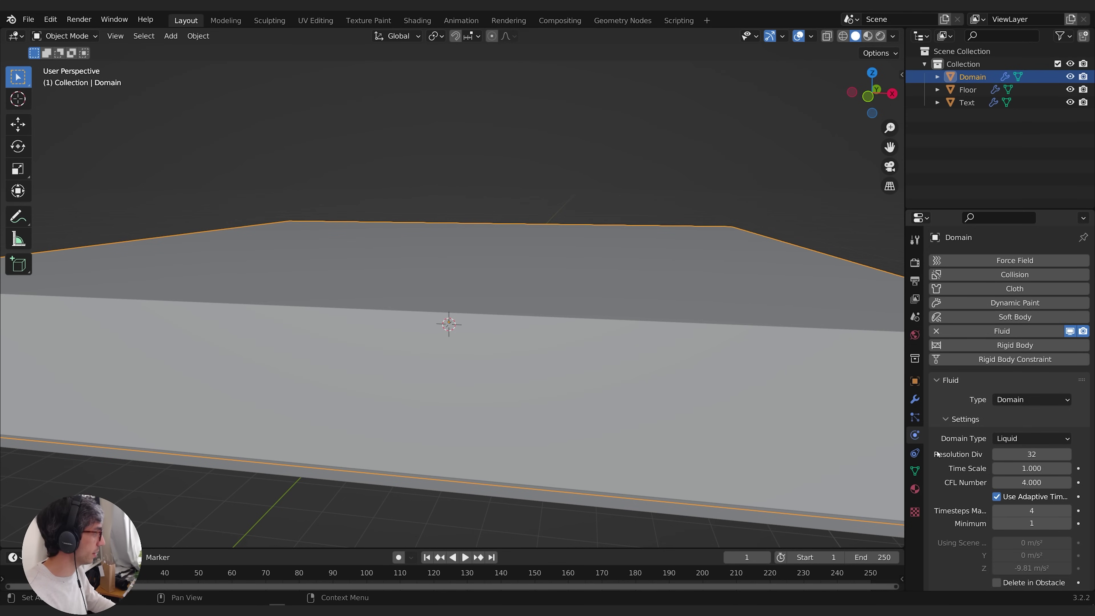
left_click_drag(903, 406, 818, 406)
scroll(875, 419, "down", 4)
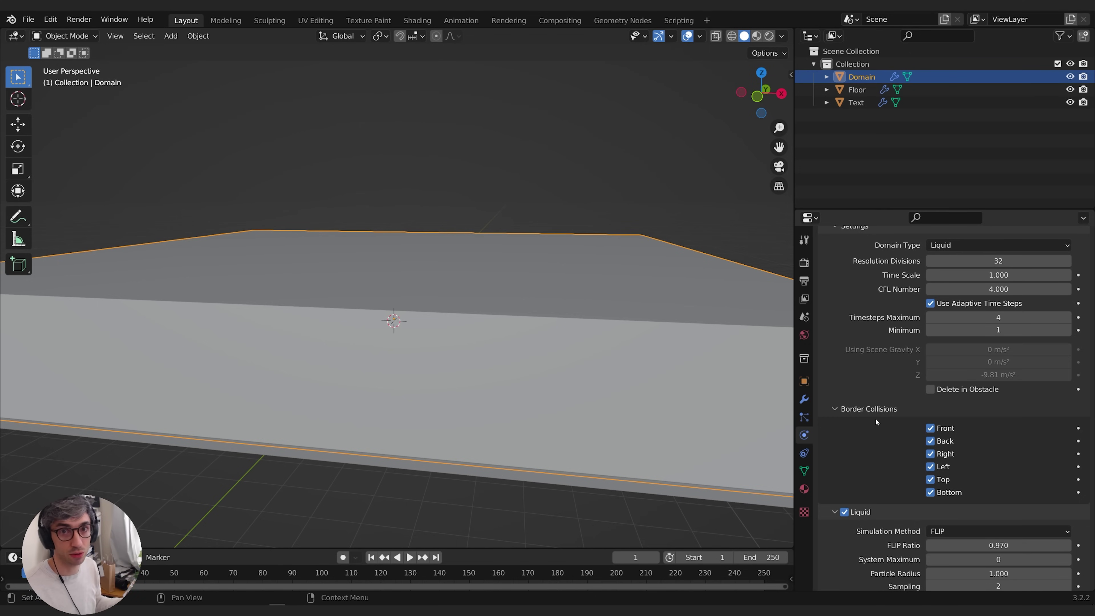
Scroll down to the Domain's Cache panel and open its cache Type list
scroll(837, 408, "down", 2)
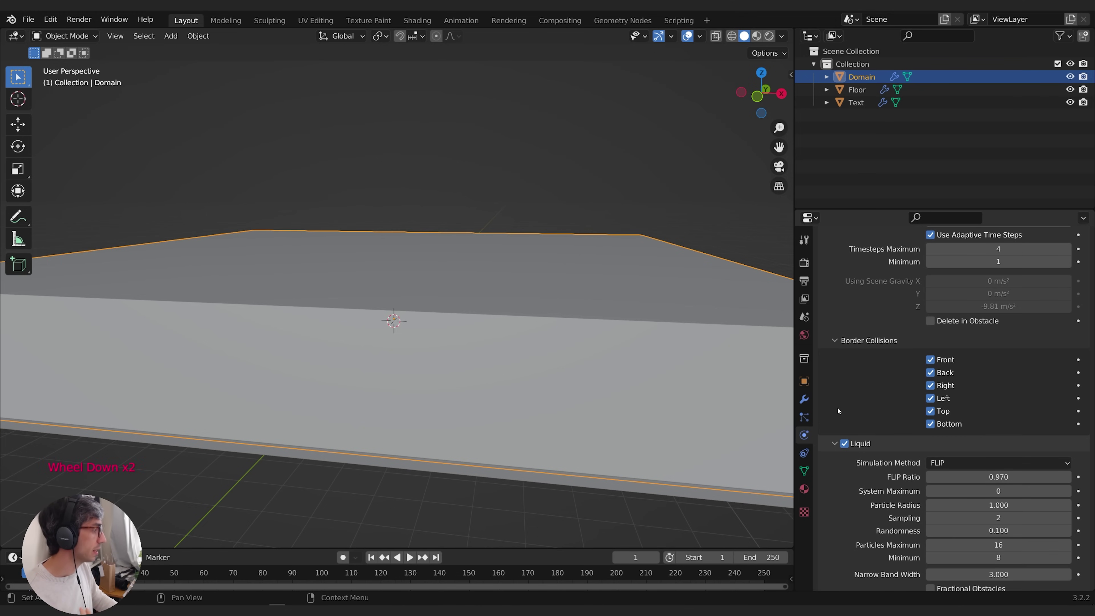
scroll(871, 398, "down", 8)
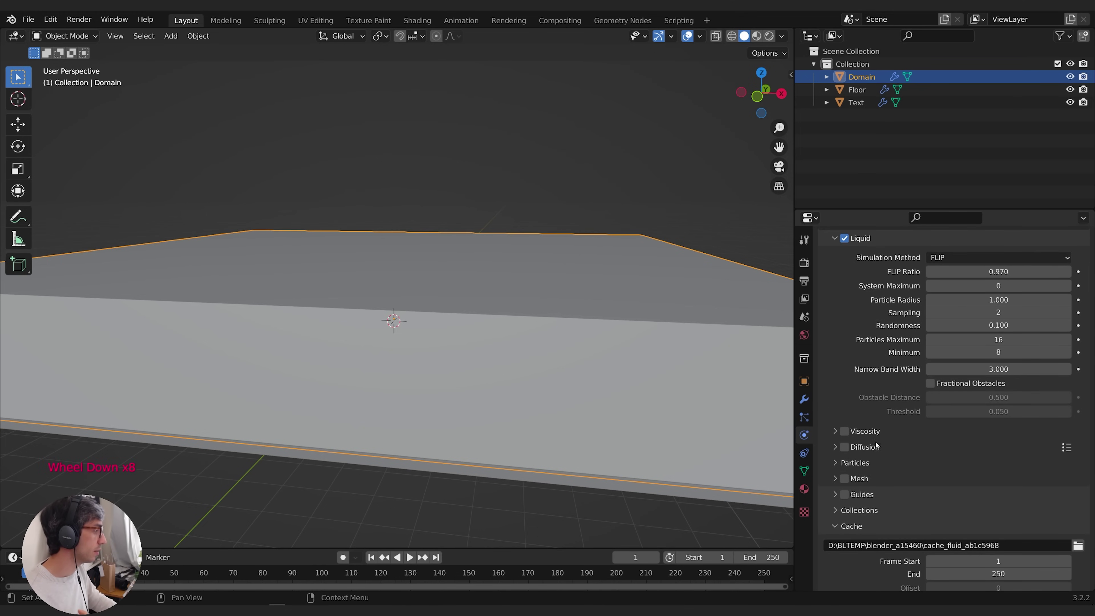
scroll(862, 448, "down", 2)
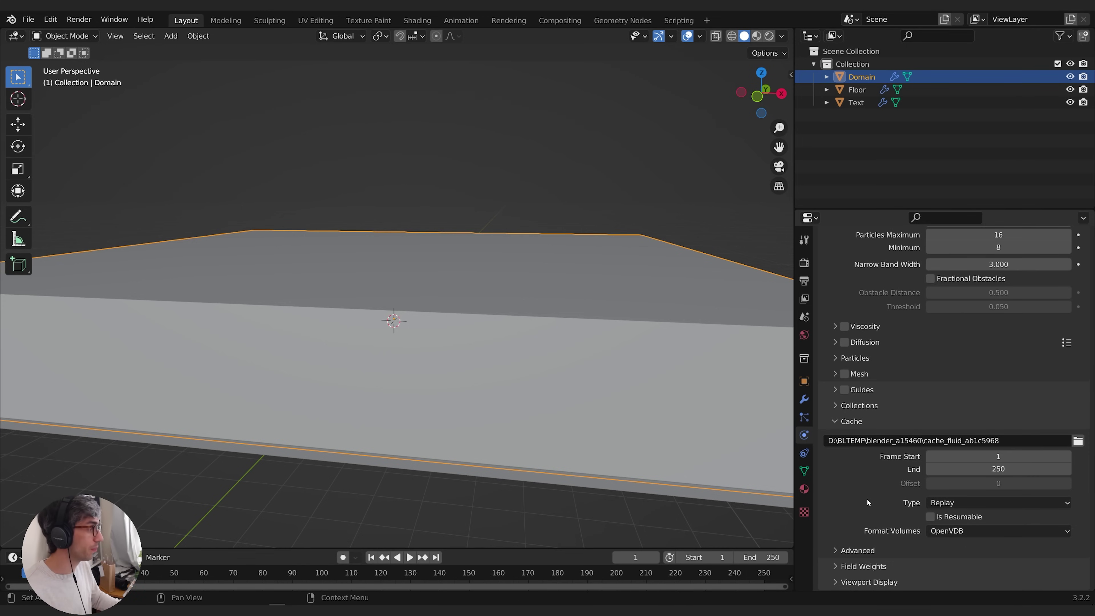
scroll(867, 500, "down", 1)
scroll(867, 501, "up", 1)
scroll(864, 507, "down", 2)
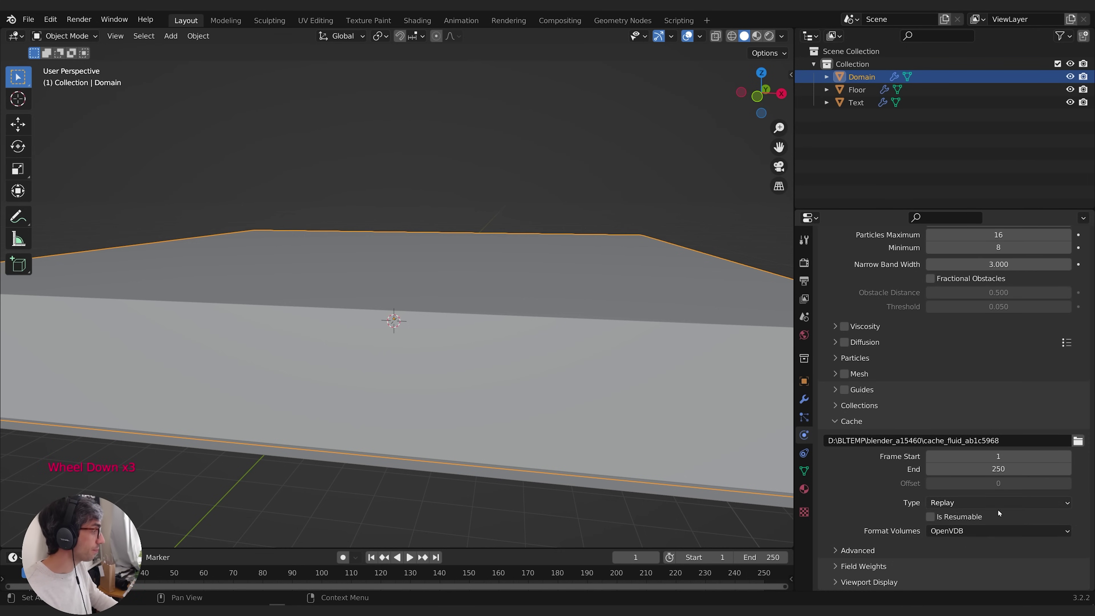
left_click(944, 504)
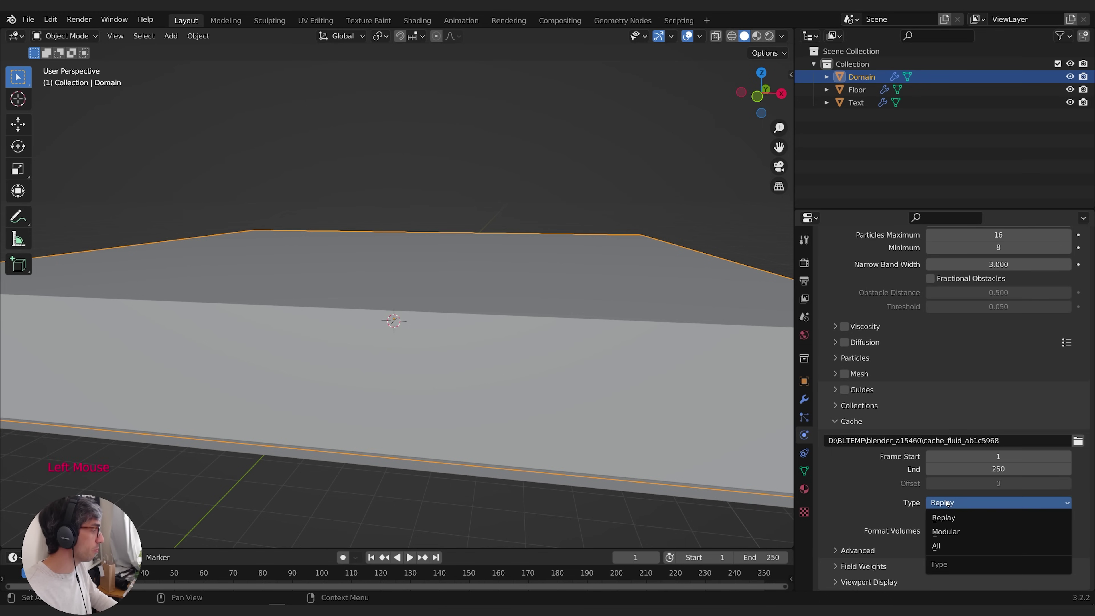
Set the Domain cache type to All and its End frame to 1
left_click(948, 546)
scroll(885, 478, "down", 2)
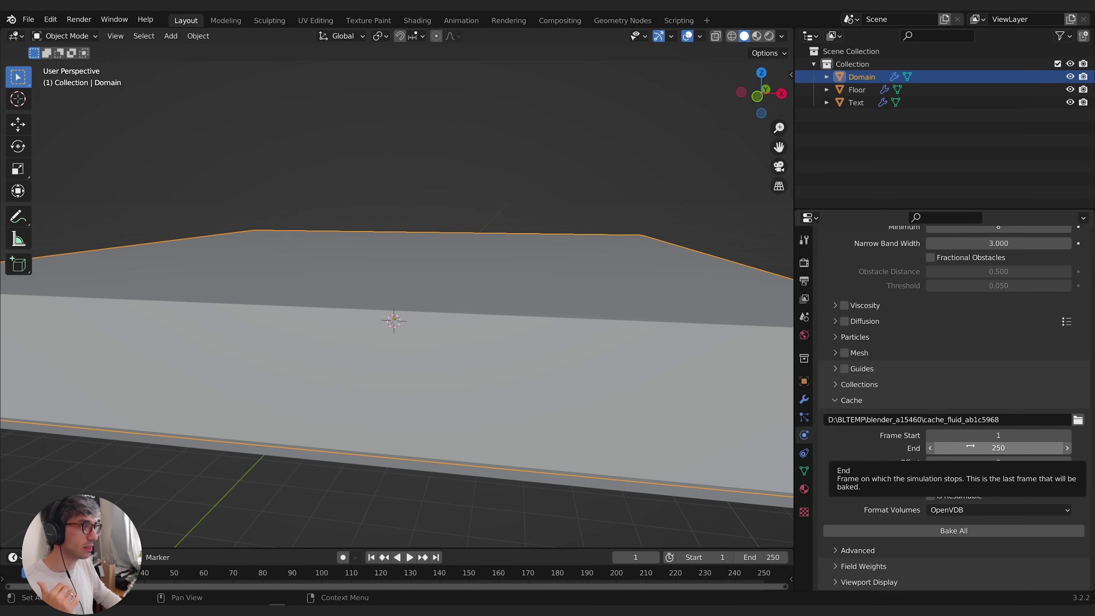
left_click(992, 448)
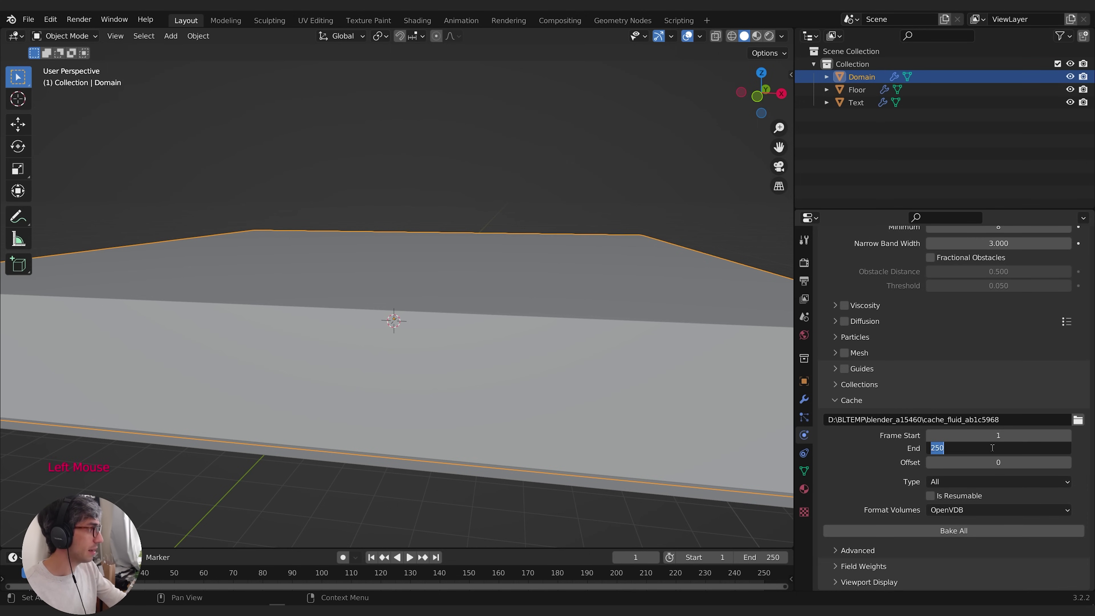
type("1")
key("Return")
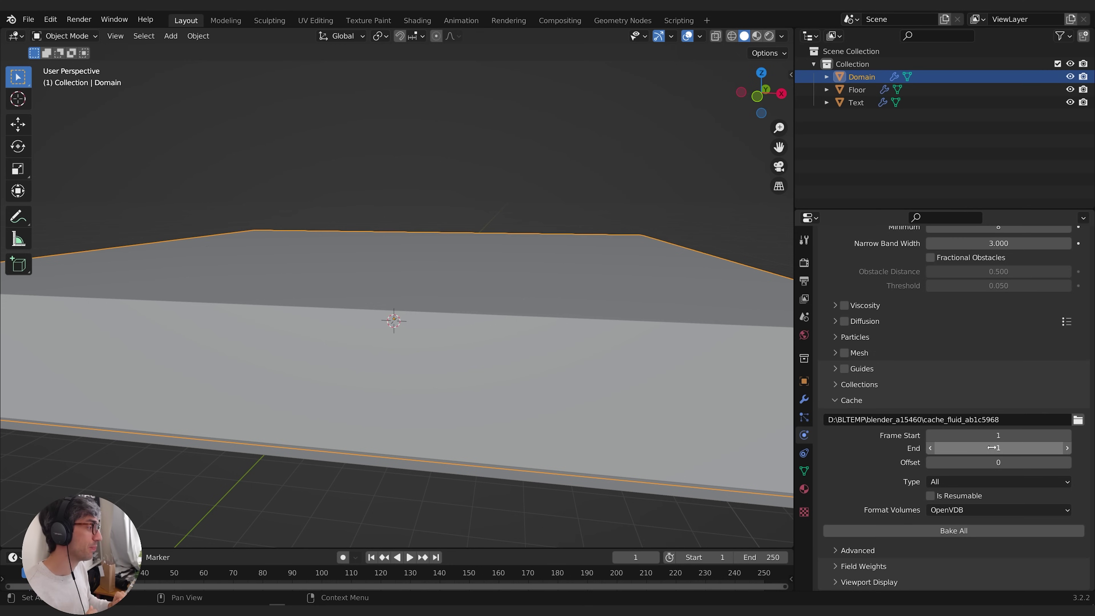
Add Bake All and Free All to Quick Favorites and free the Domain's fluid cache
right_click(959, 534)
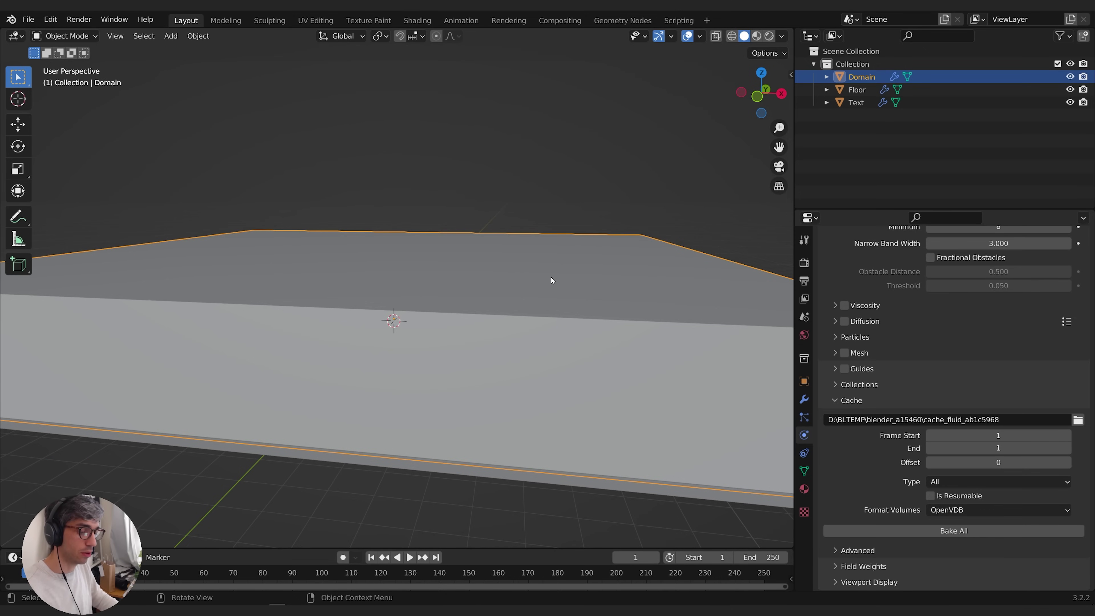
key("q")
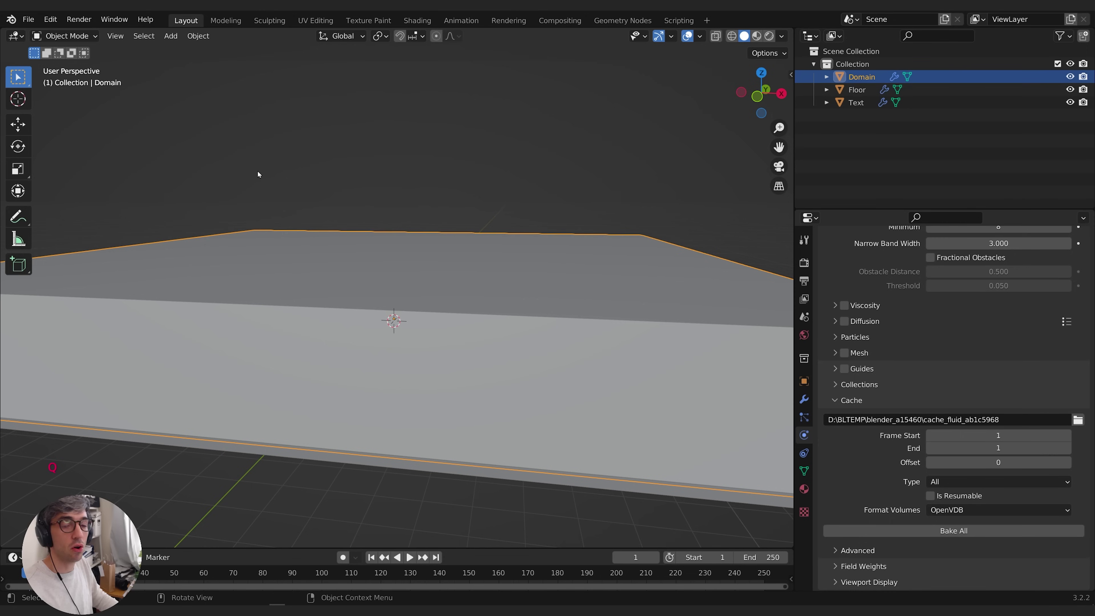
key("q")
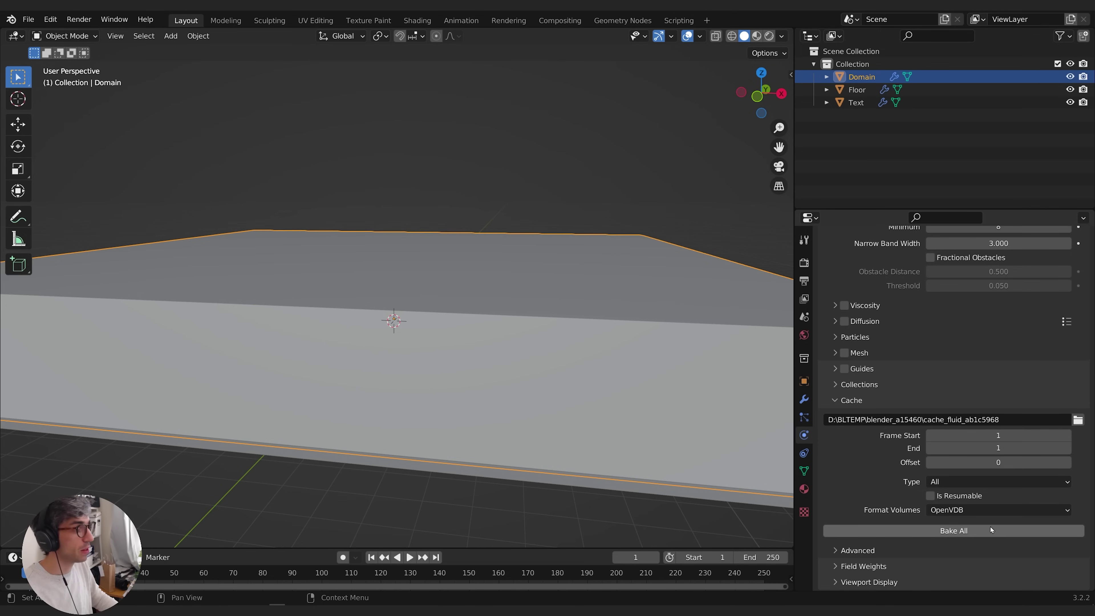
right_click(919, 536)
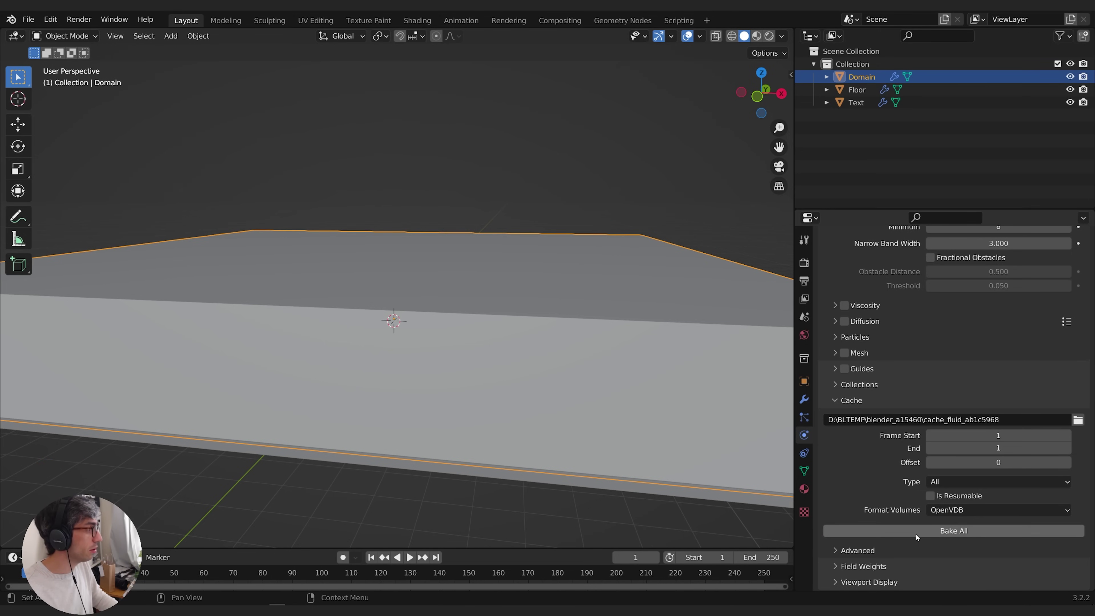
left_click(954, 531)
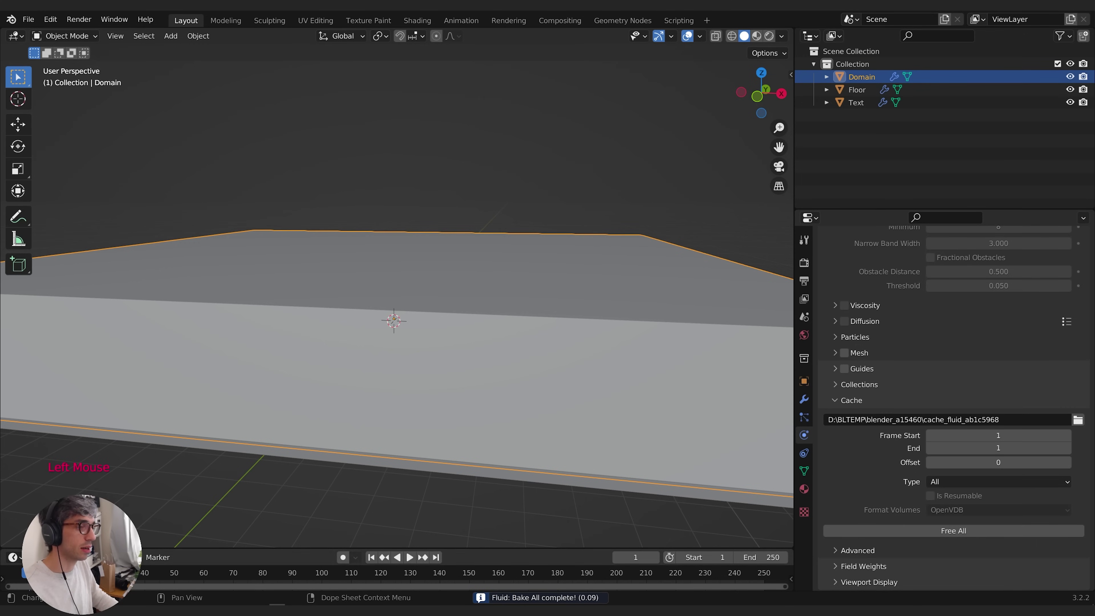
right_click(962, 531)
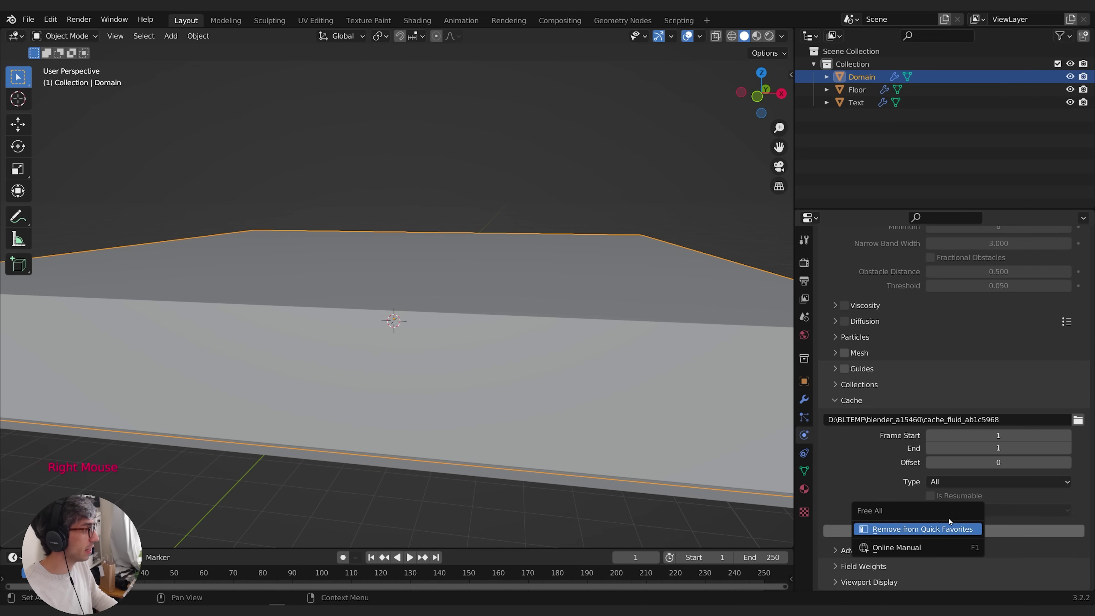
left_click(955, 531)
key("q")
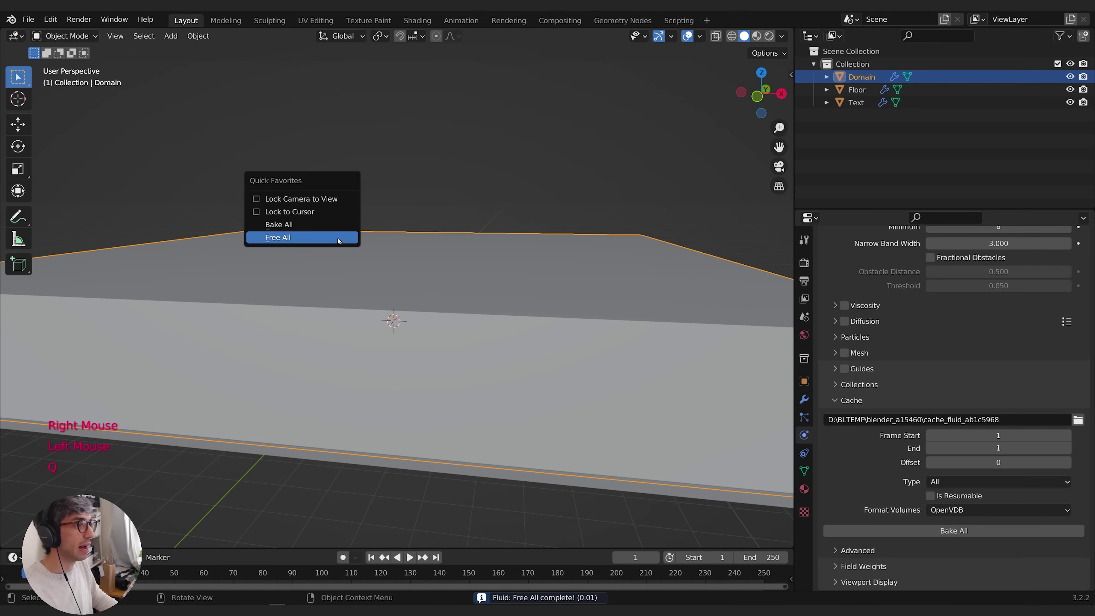
key("q")
key("q")
key("q")
key("q")
key("q")
key("q")
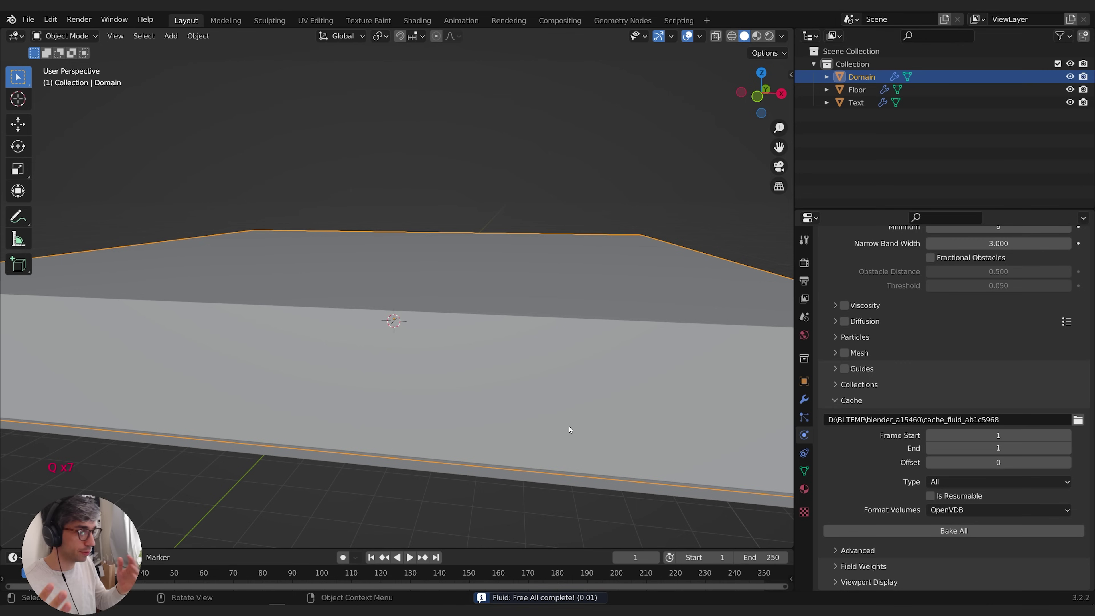
Collapse the Cache and Liquid subpanels to reveal Domain Settings and Border Collisions
left_click(849, 405)
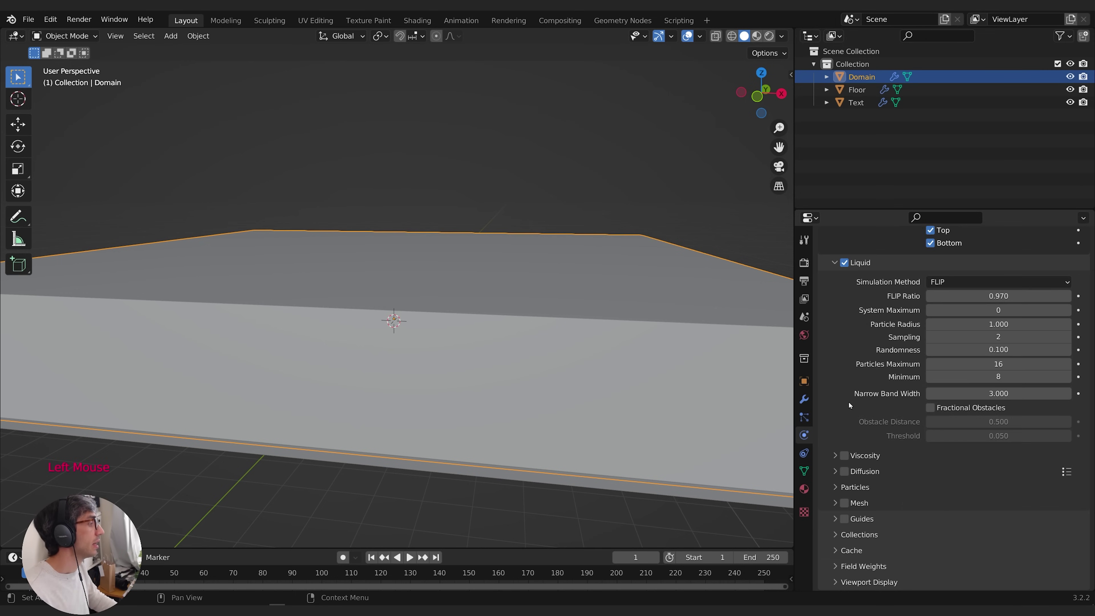
scroll(865, 431, "down", 1)
scroll(866, 474, "up", 1)
scroll(866, 505, "down", 1)
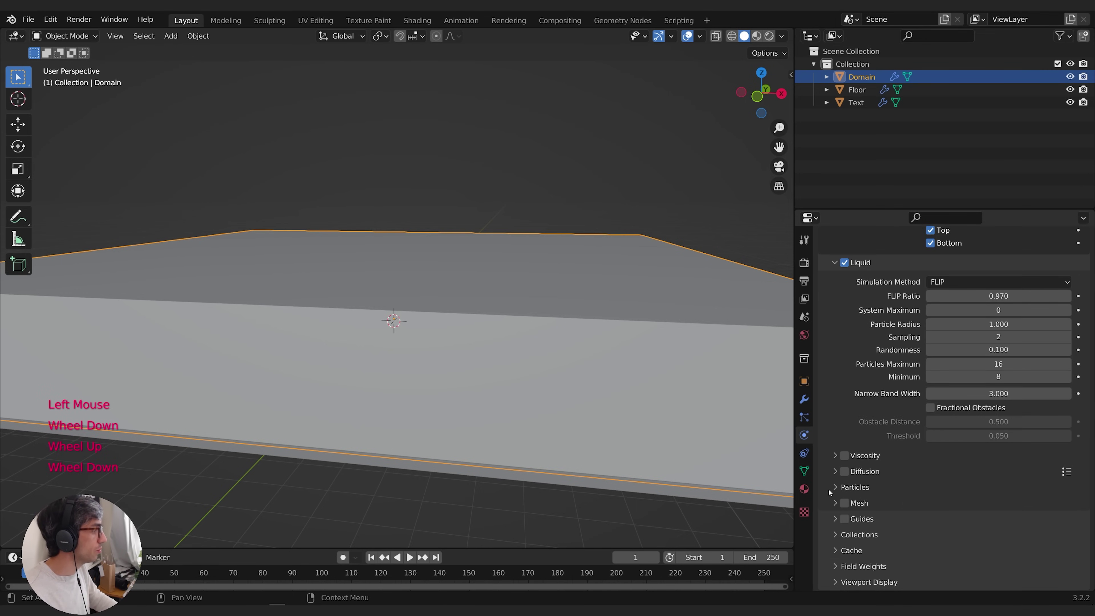
left_click(835, 263)
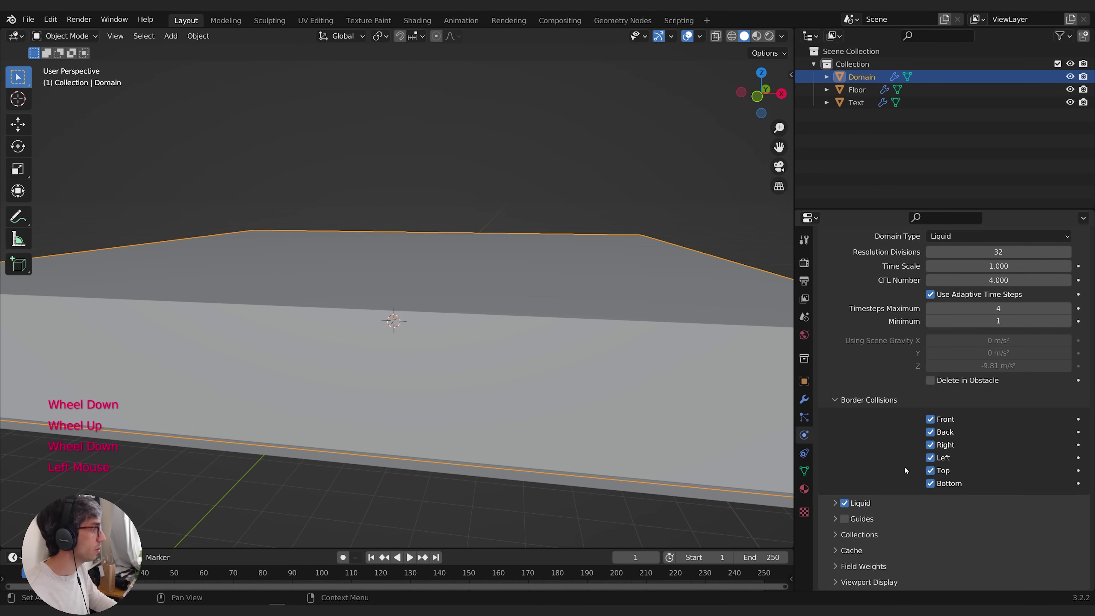
Enable Viscosity and Diffusion in the Domain's Liquid settings and expand the Viscosity subpanel
scroll(842, 282, "up", 3)
left_click(863, 281)
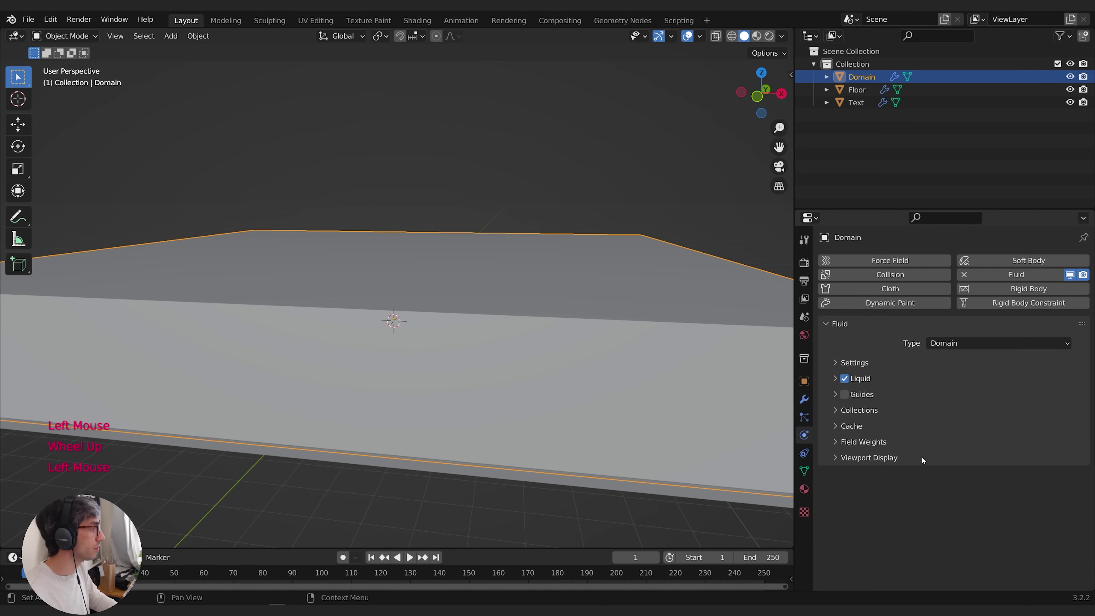
scroll(865, 431, "down", 3)
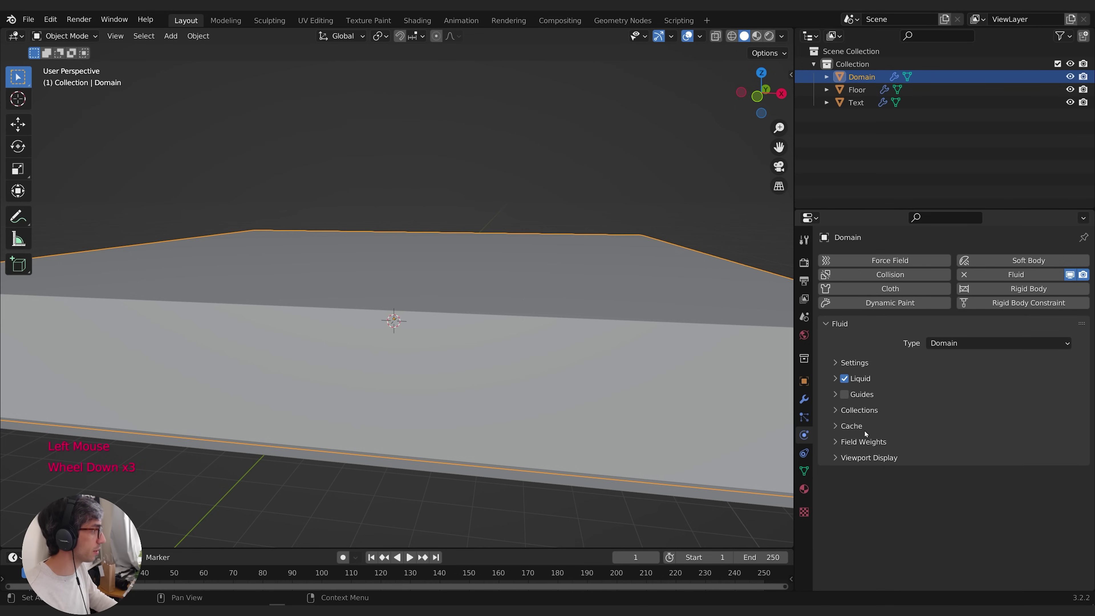
left_click(835, 379)
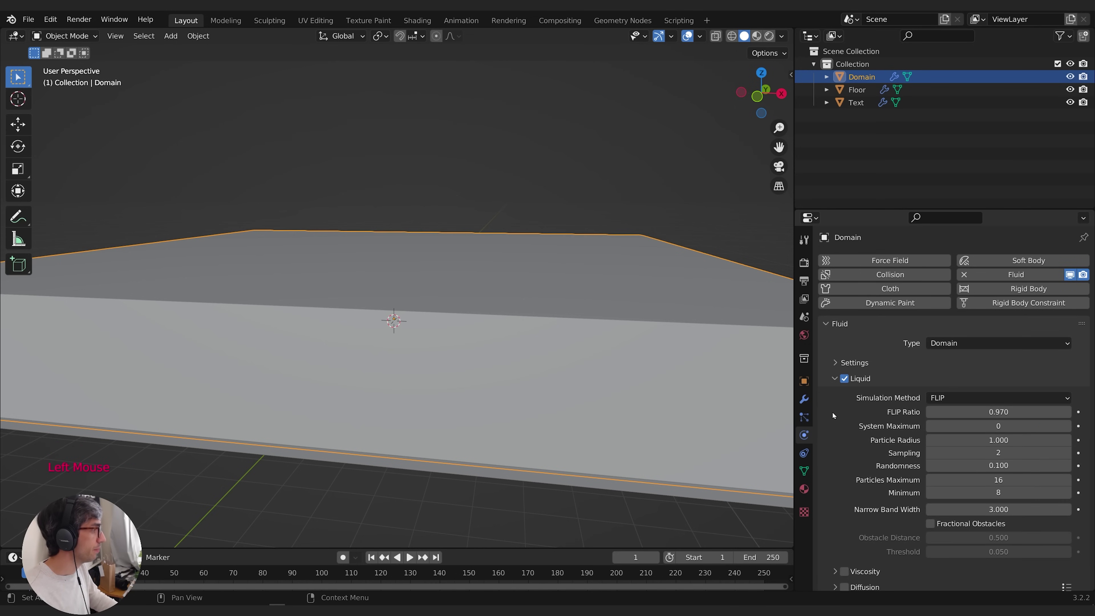
scroll(843, 442, "down", 1)
scroll(843, 442, "up", 1)
scroll(845, 440, "down", 3)
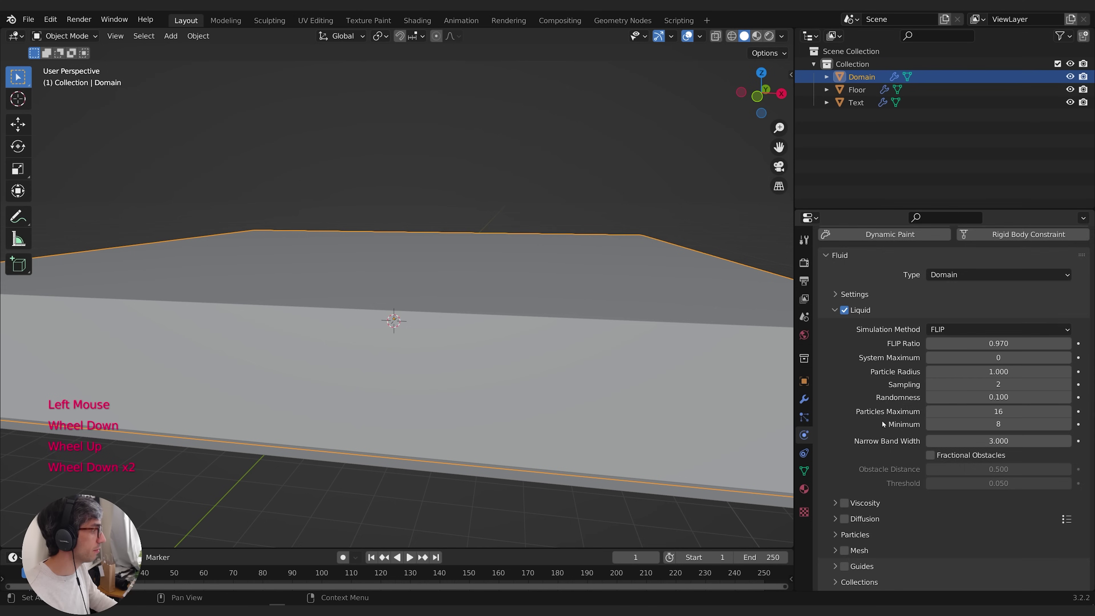
scroll(882, 424, "down", 2)
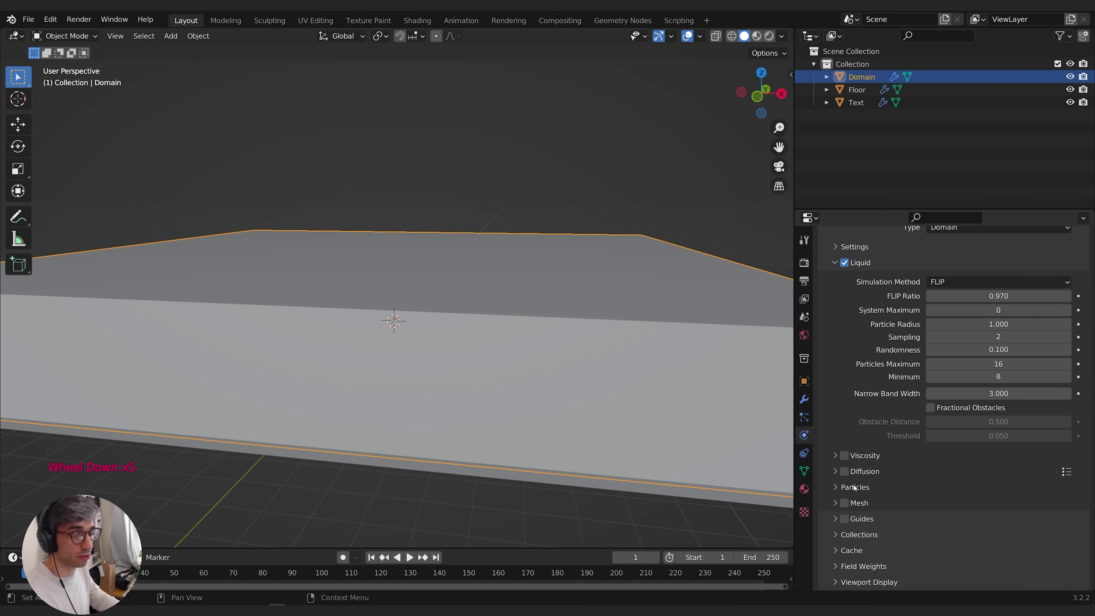
left_click(844, 455)
left_click(845, 471)
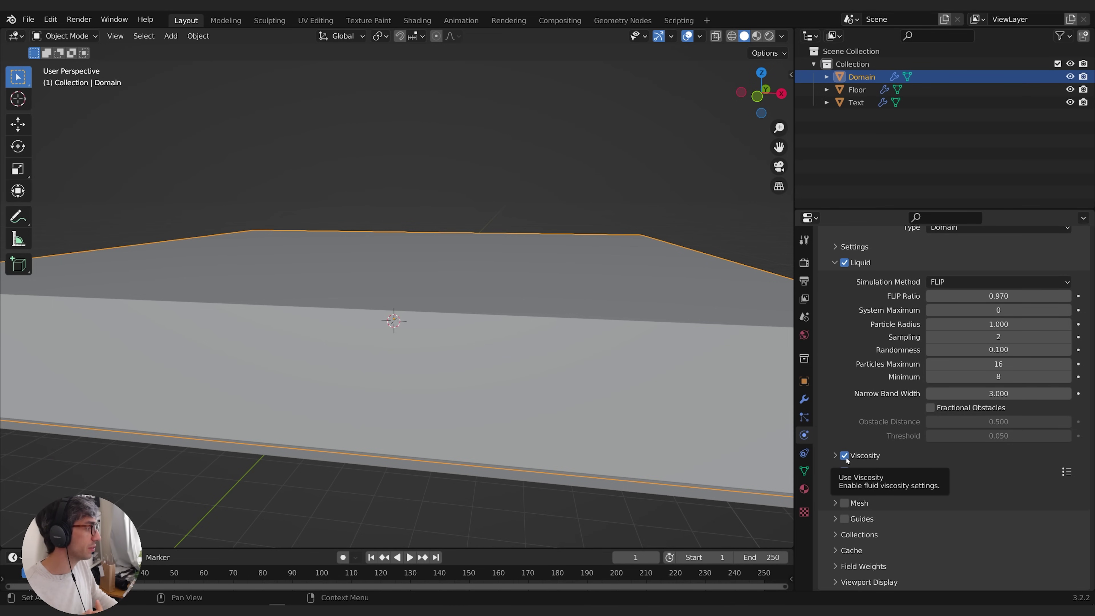
left_click(836, 456)
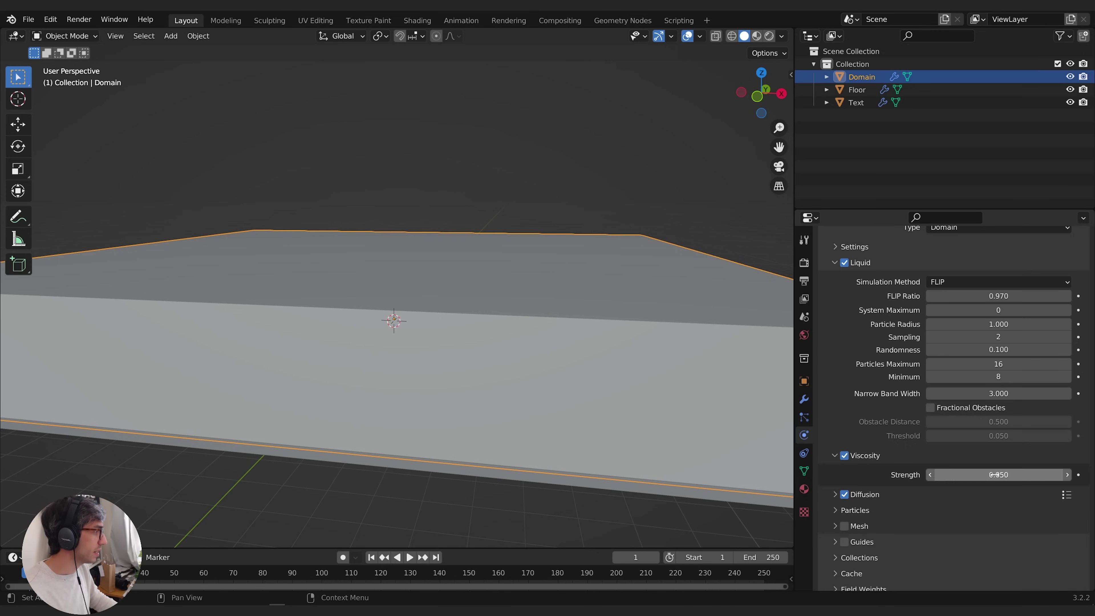
Set the Domain's viscosity Strength to 0.1
left_click(1018, 475)
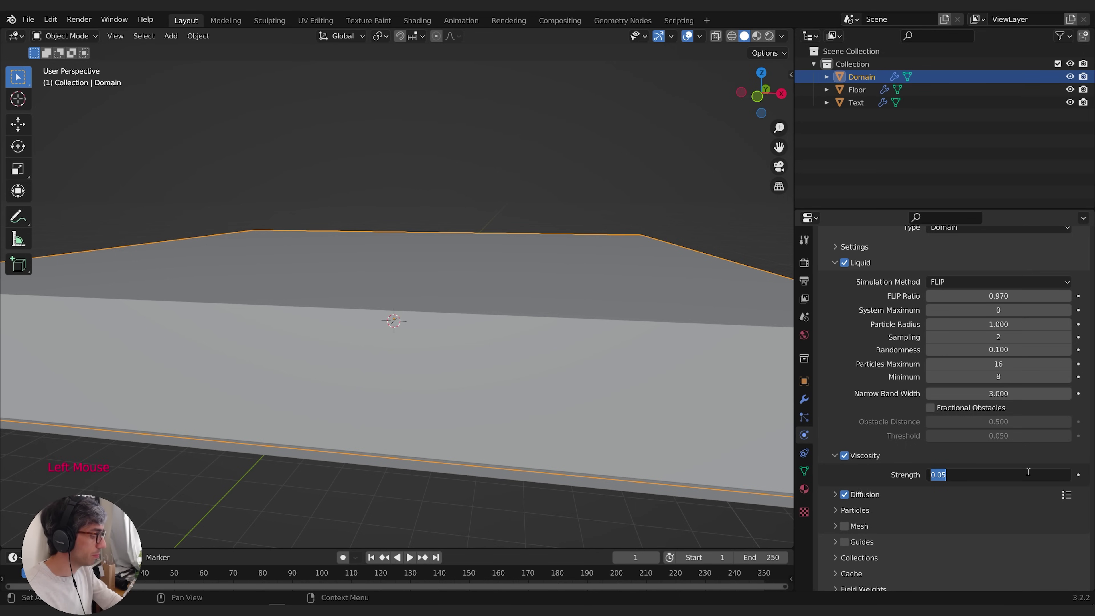
type("0.1")
key("Return")
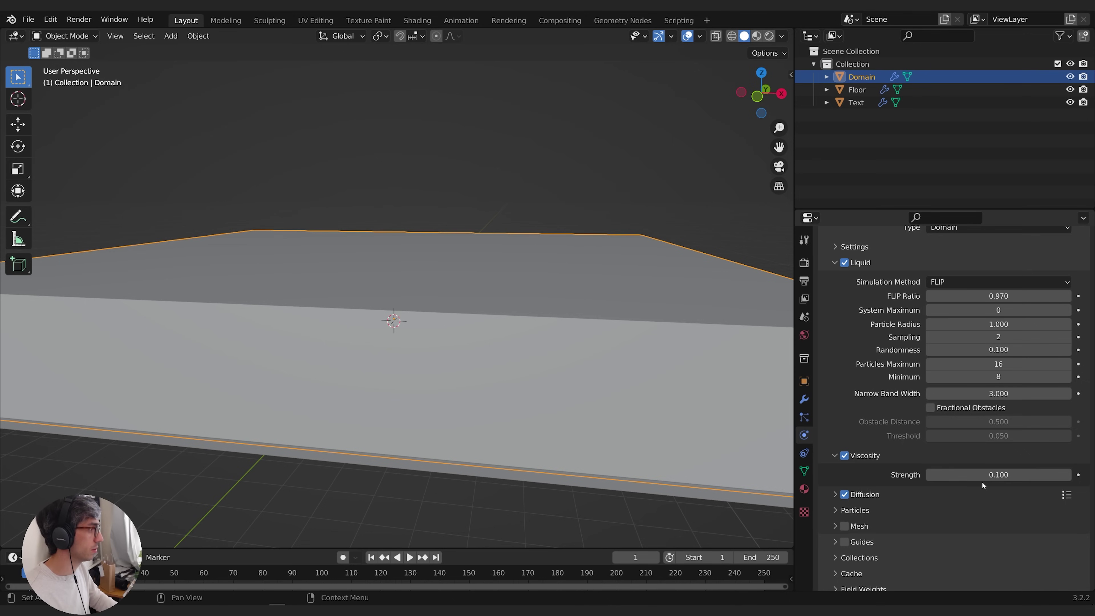
Expand the Diffusion subpanel to review Base 1.000, Exponent 6 and Surface Tension
left_click(867, 494)
scroll(880, 489, "down", 2)
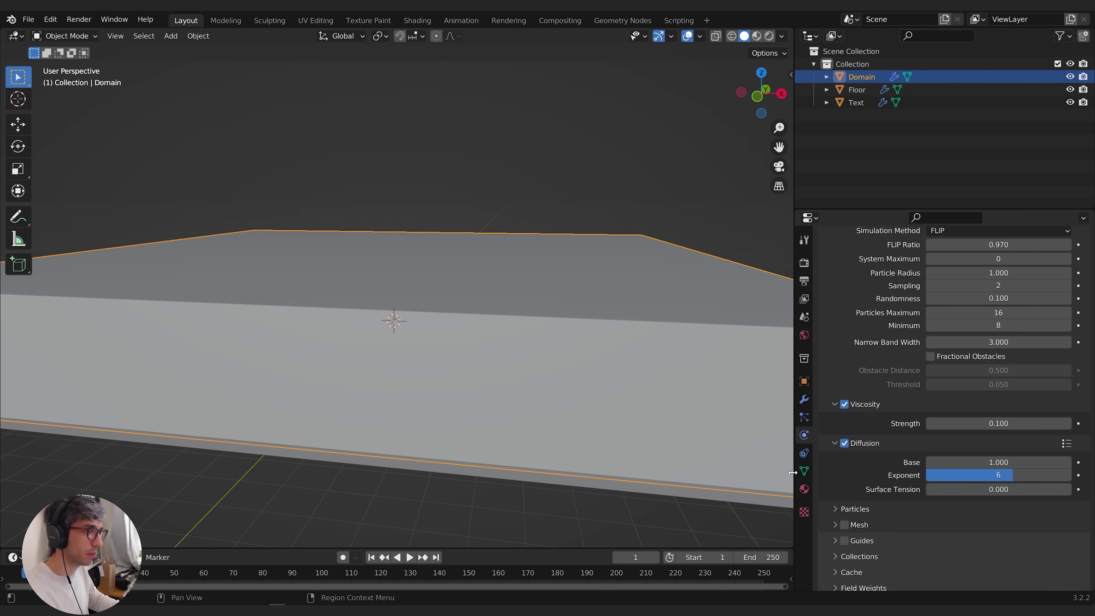
scroll(877, 493, "down", 2)
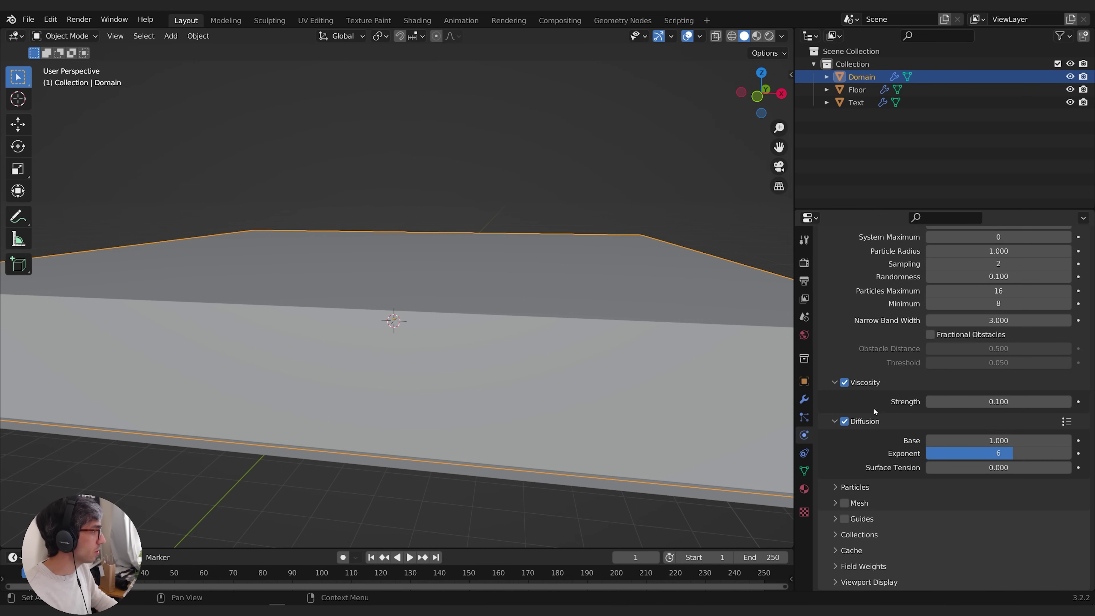
Enable Mesh in the Liquid panel and expand it to check Upres Factor and Particle Radius
left_click(873, 384)
left_click(903, 448)
left_click(870, 490)
scroll(875, 486, "down", 3)
scroll(874, 486, "up", 1)
left_click(863, 432)
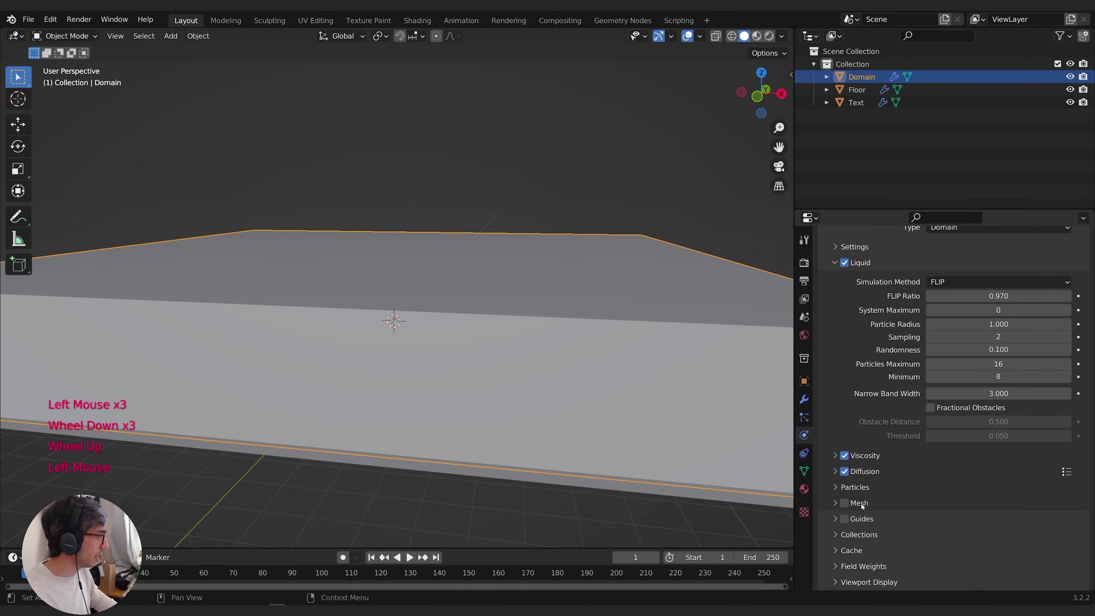
left_click(845, 503)
left_click(873, 504)
scroll(876, 517, "down", 3)
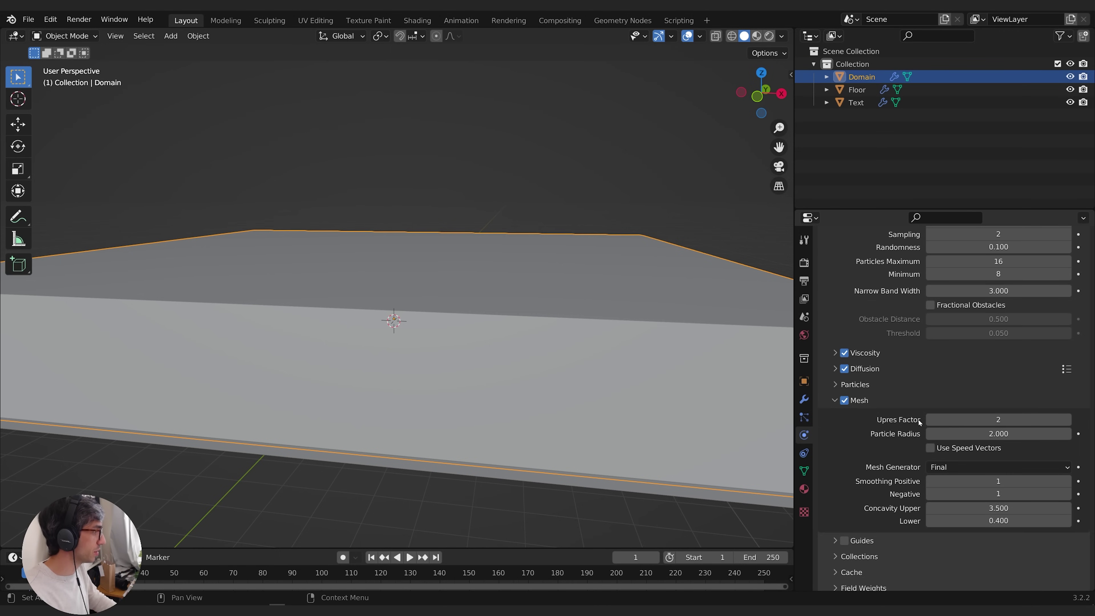
middle_click_drag(466, 326, 512, 325)
scroll(520, 332, "down", 2)
scroll(942, 450, "down", 2)
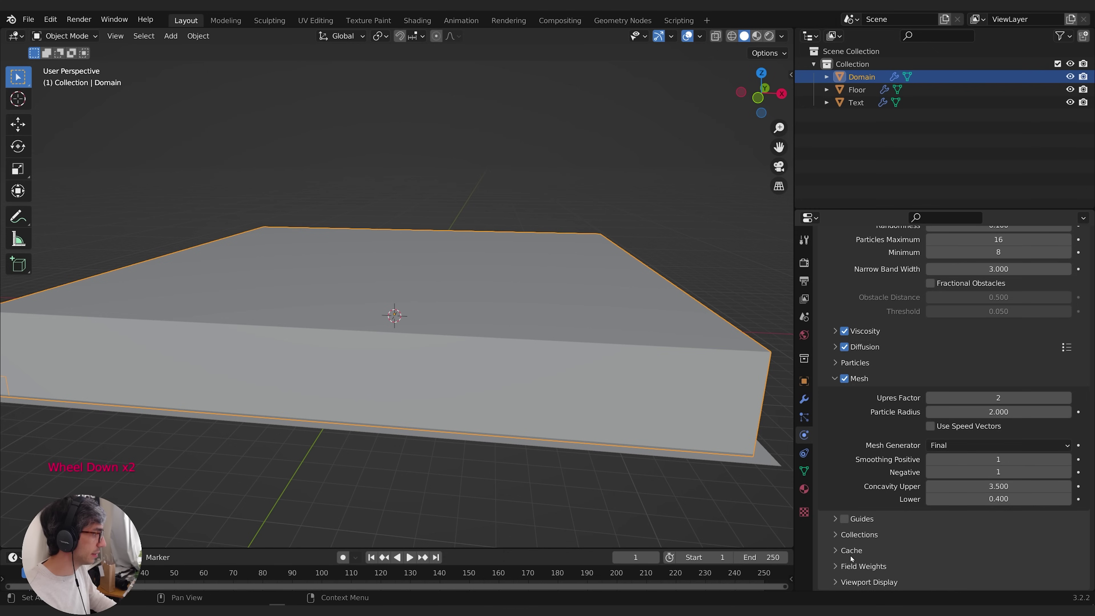
Tidy the domain panels by collapsing Mesh and Viscosity and reviewing the general Settings
left_click(870, 380)
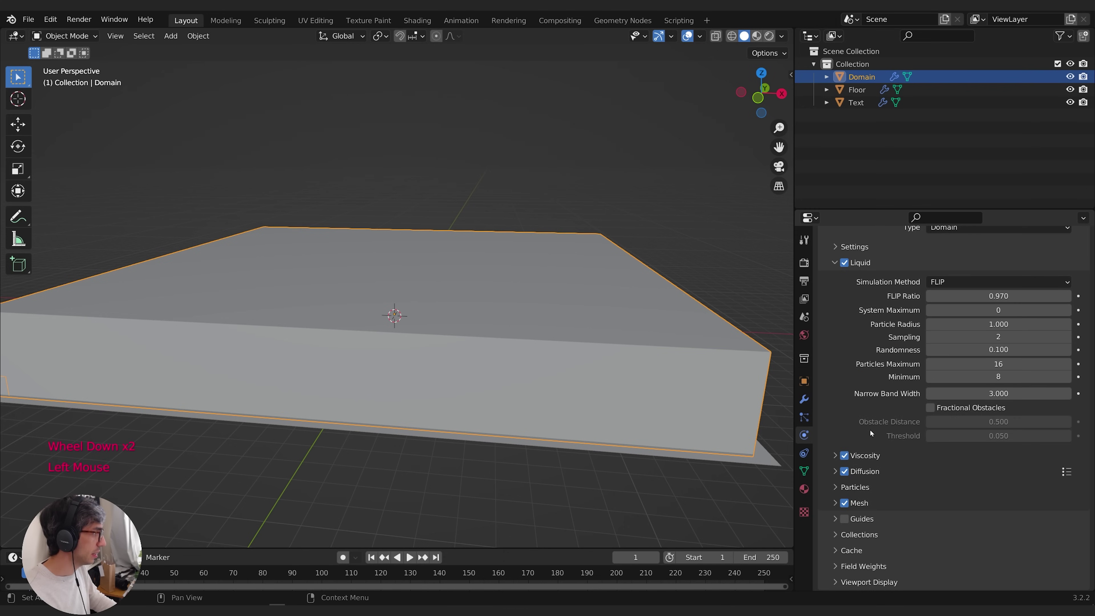
left_click(866, 263)
left_click(863, 364)
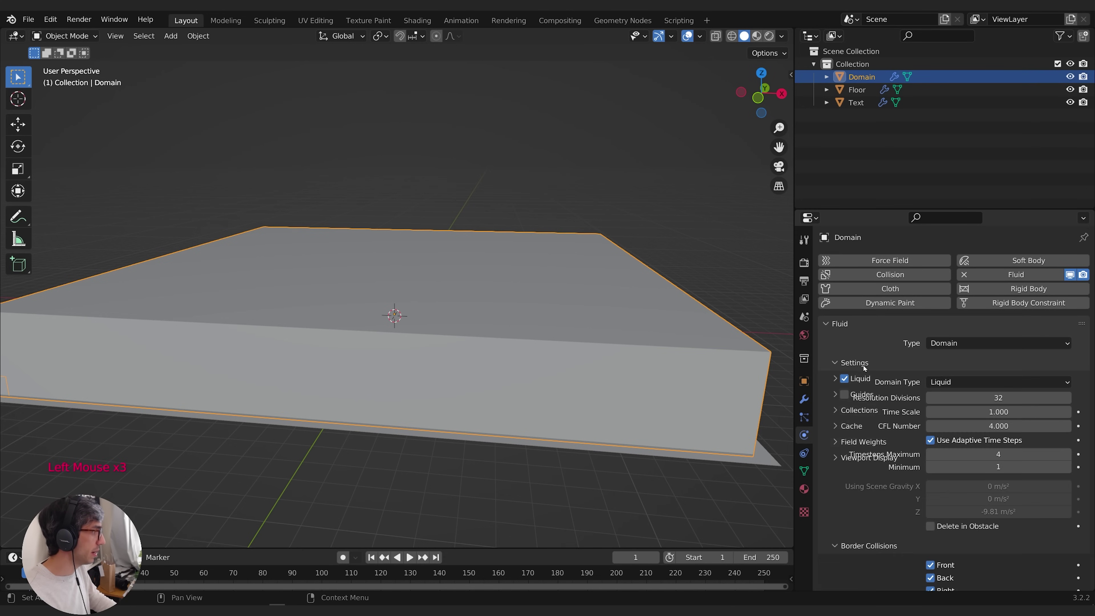
scroll(856, 380, "down", 3)
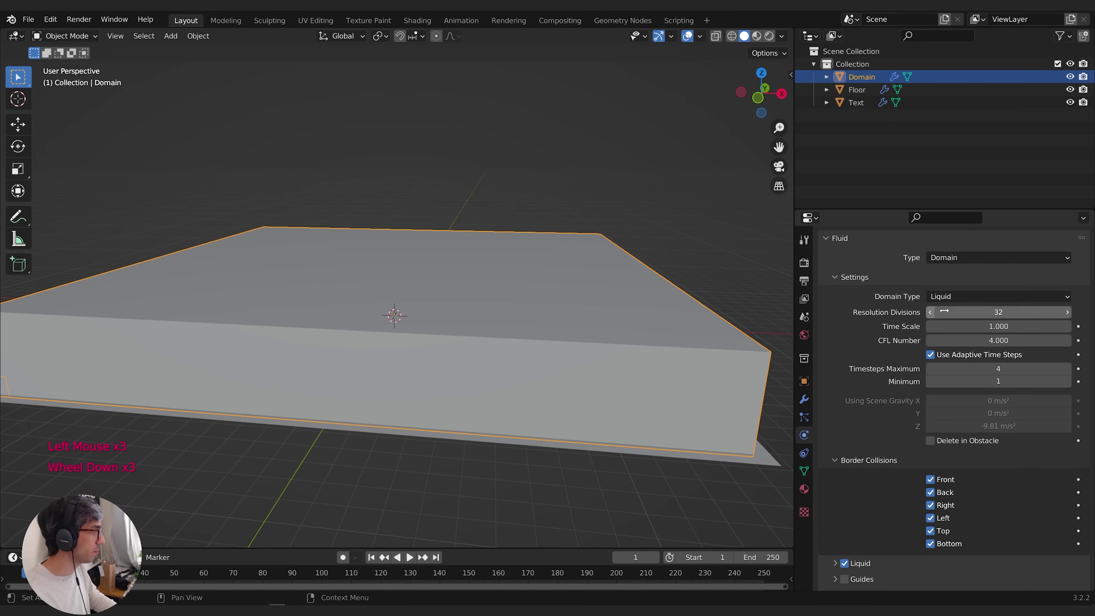
left_click(868, 278)
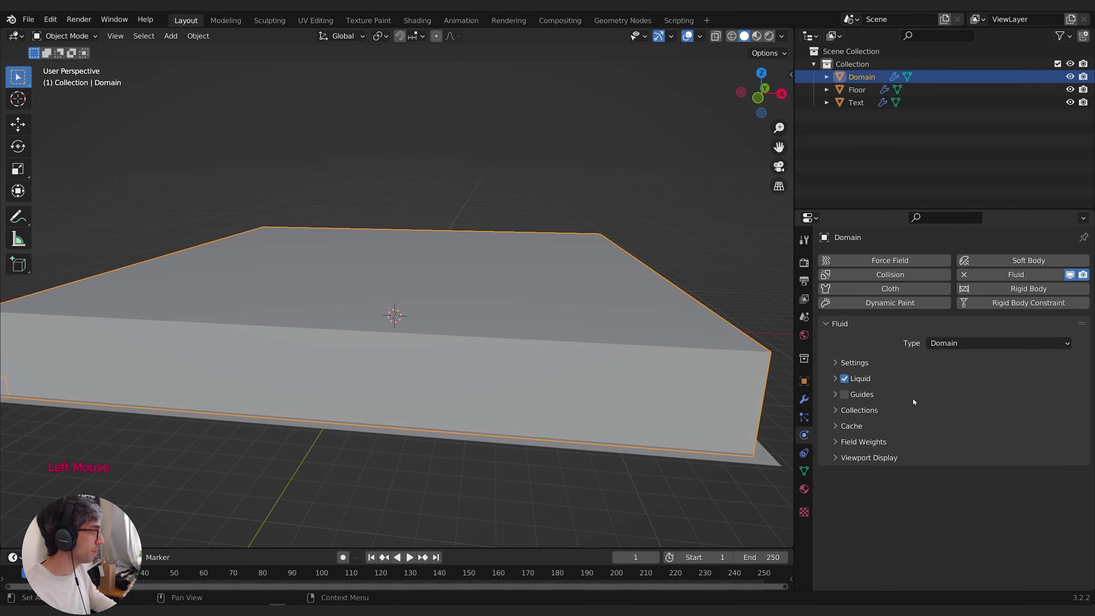
left_click(867, 378)
scroll(898, 517, "up", 1)
scroll(898, 518, "down", 2)
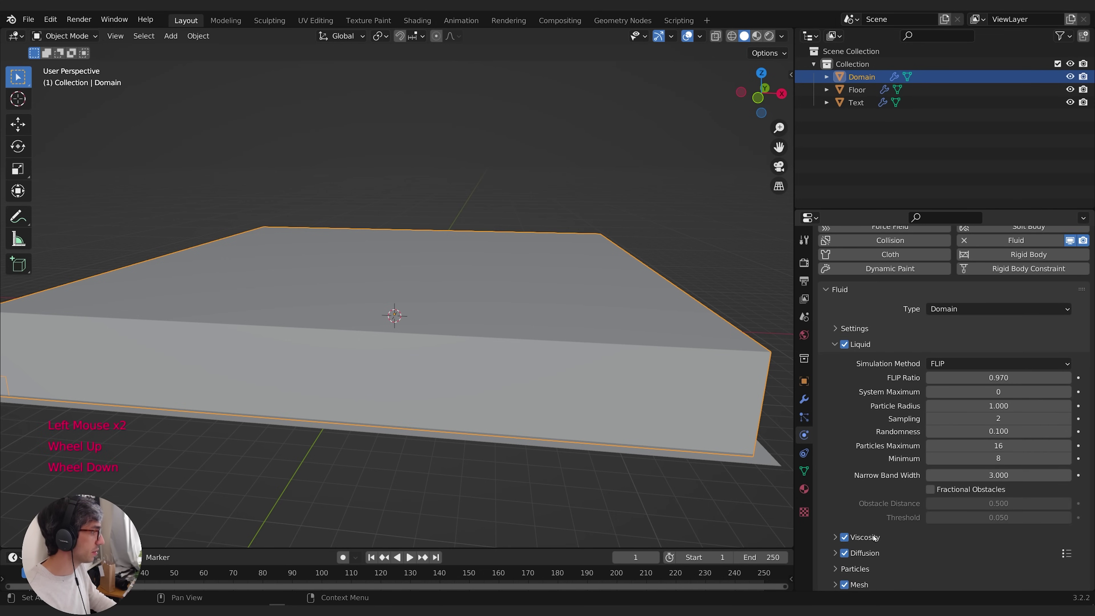
left_click(875, 538)
scroll(876, 537, "down", 1)
left_click(873, 521)
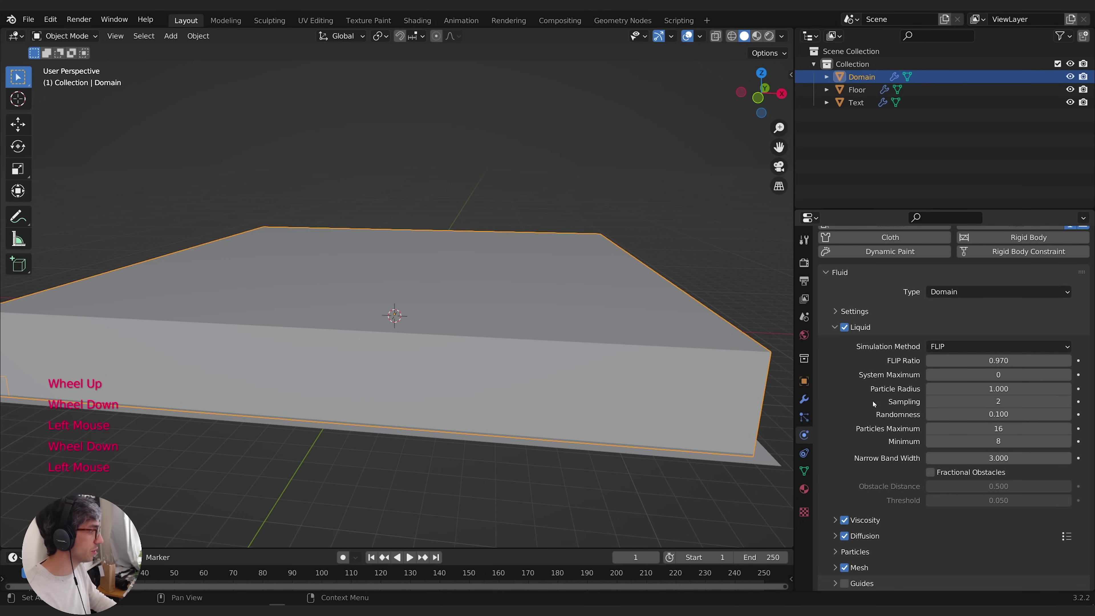
left_click(866, 312)
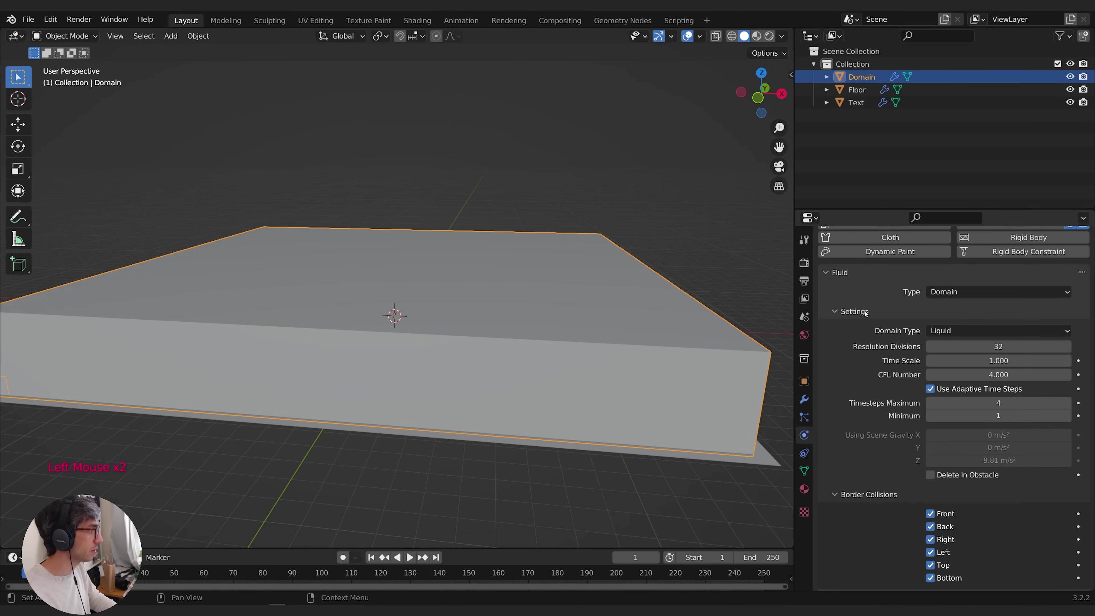
left_click(866, 311)
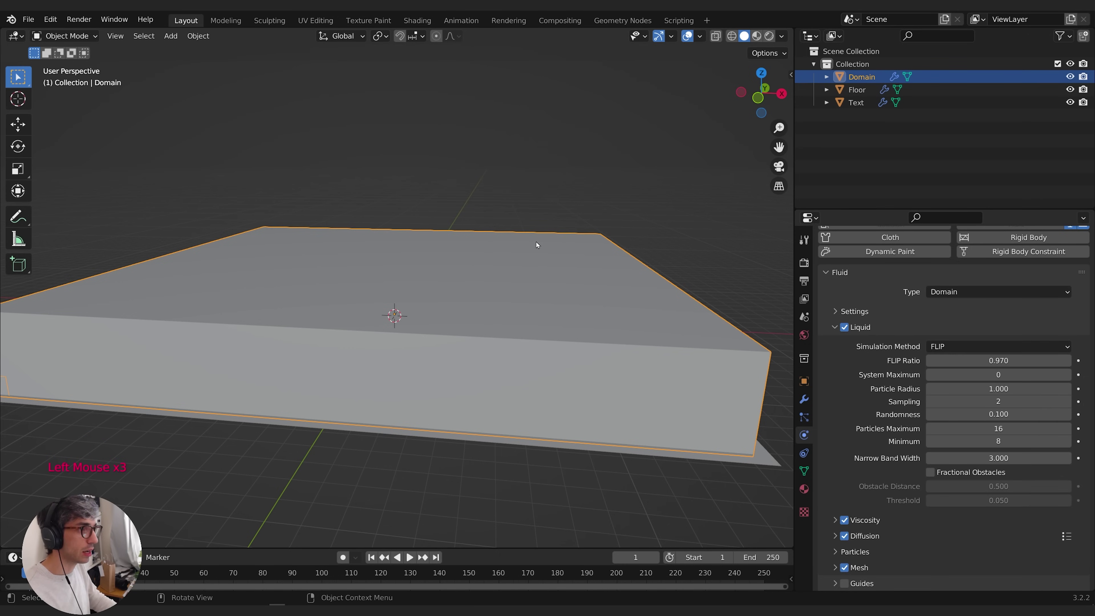
Bake the whole fluid simulation via Q > Bake All
key("q")
left_click(445, 232)
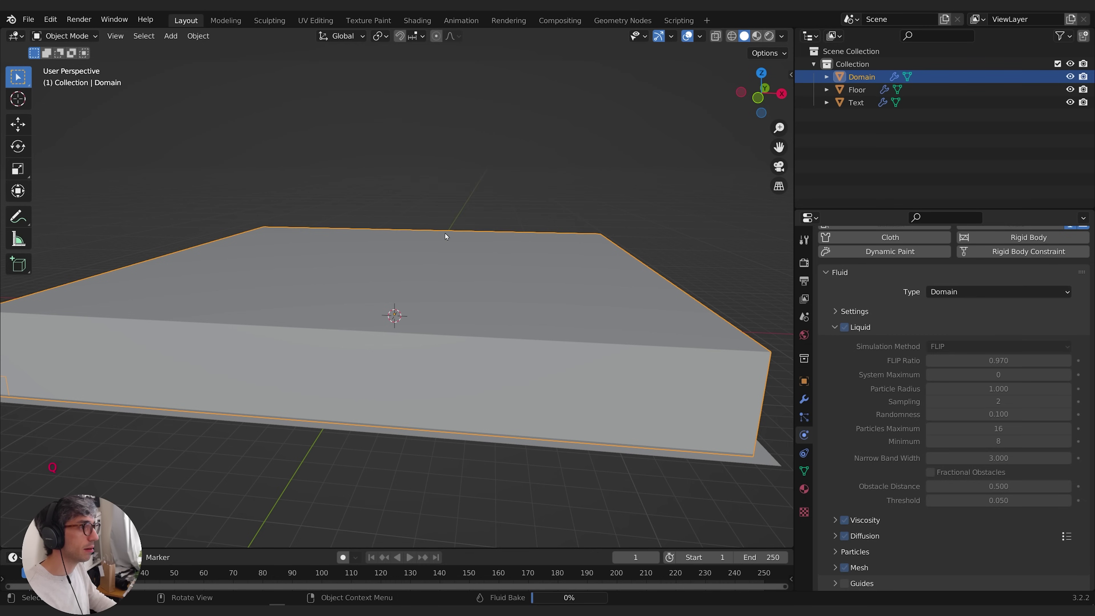
middle_click_drag(459, 440, 536, 255)
scroll(449, 358, "up", 2)
scroll(536, 251, "down", 1)
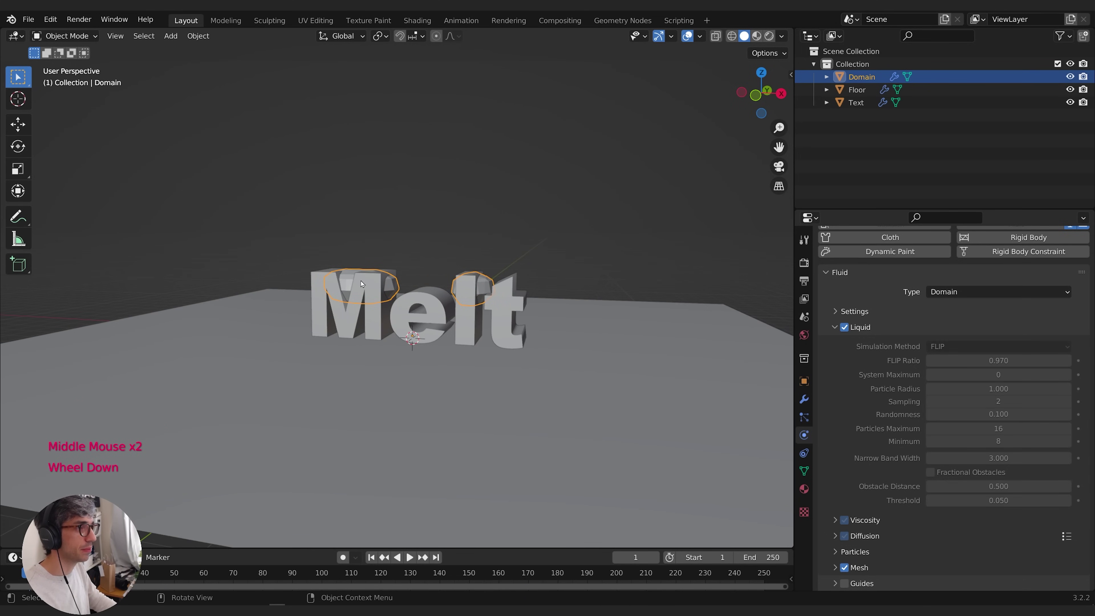
Hide the Melt text object, then select the fluid Domain to view the liquid blobs
left_click(505, 302)
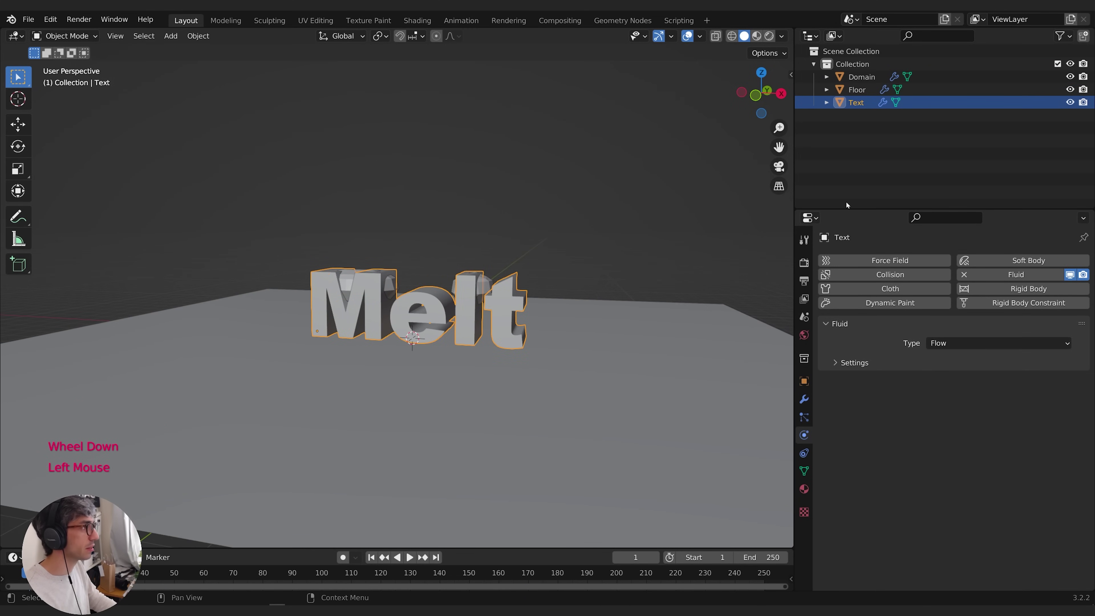
left_click(1071, 102)
middle_click_drag(496, 259, 397, 263)
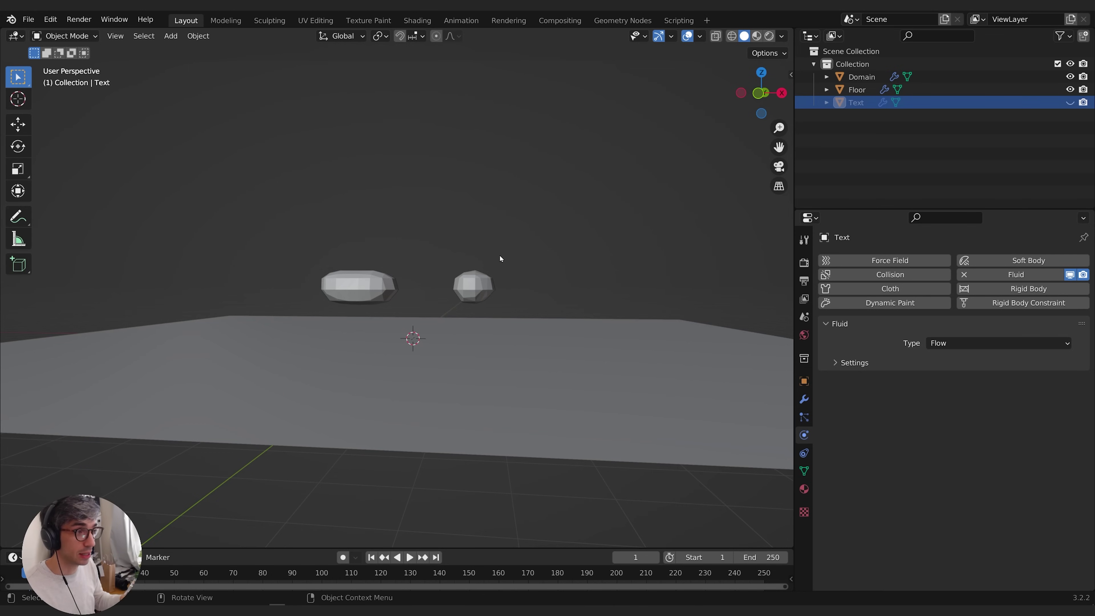
left_click(465, 296)
scroll(487, 302, "down", 2)
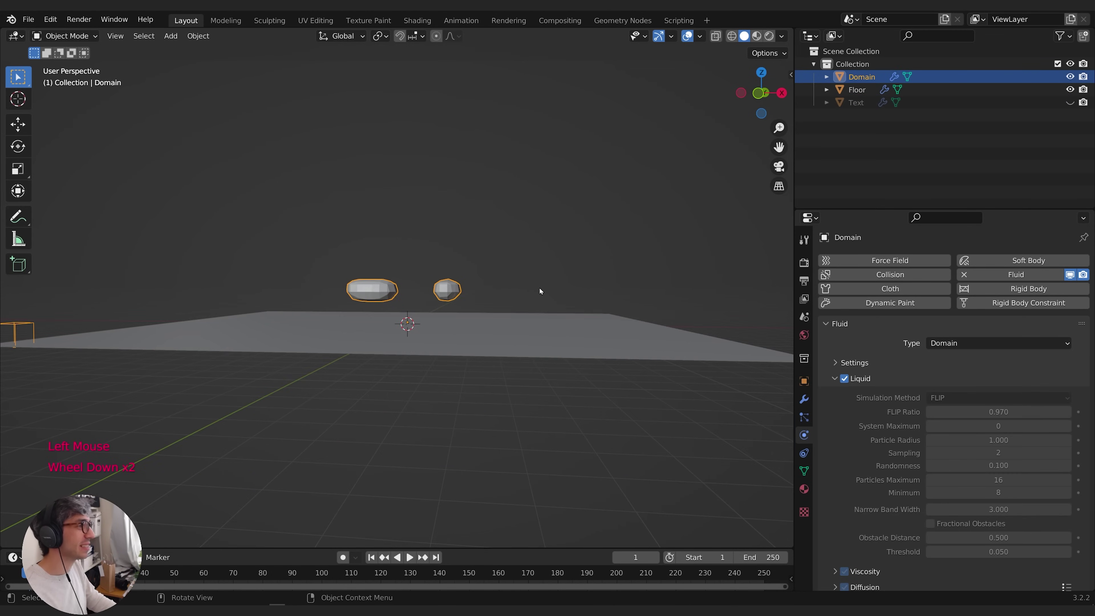
middle_click_drag(210, 297, 318, 298, "shift")
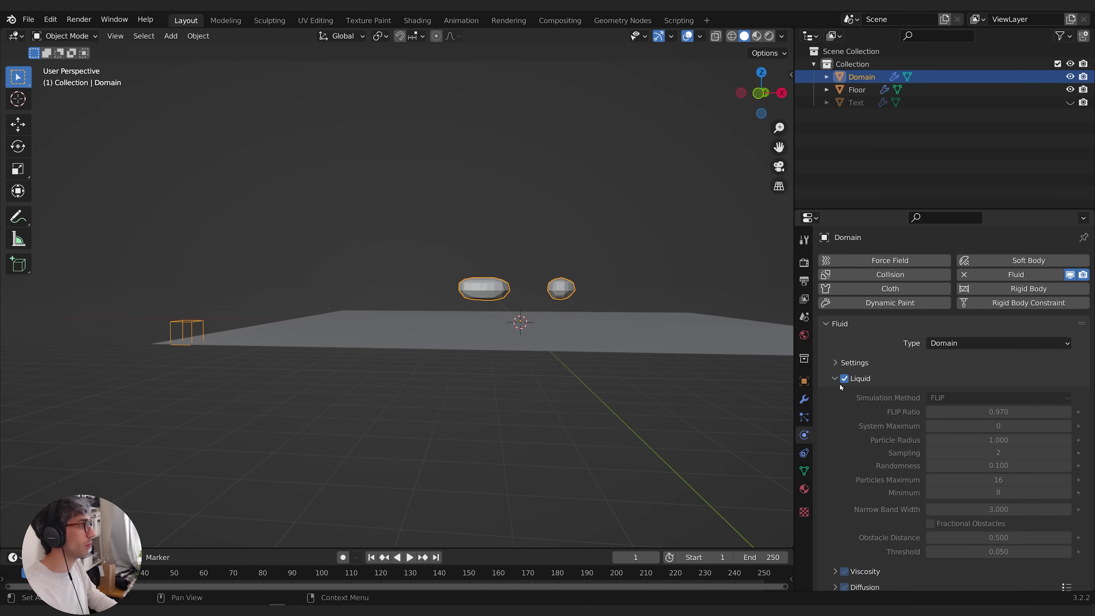
Free the existing bake, set Resolution Divisions to 64 and bake the liquid
left_click(856, 363)
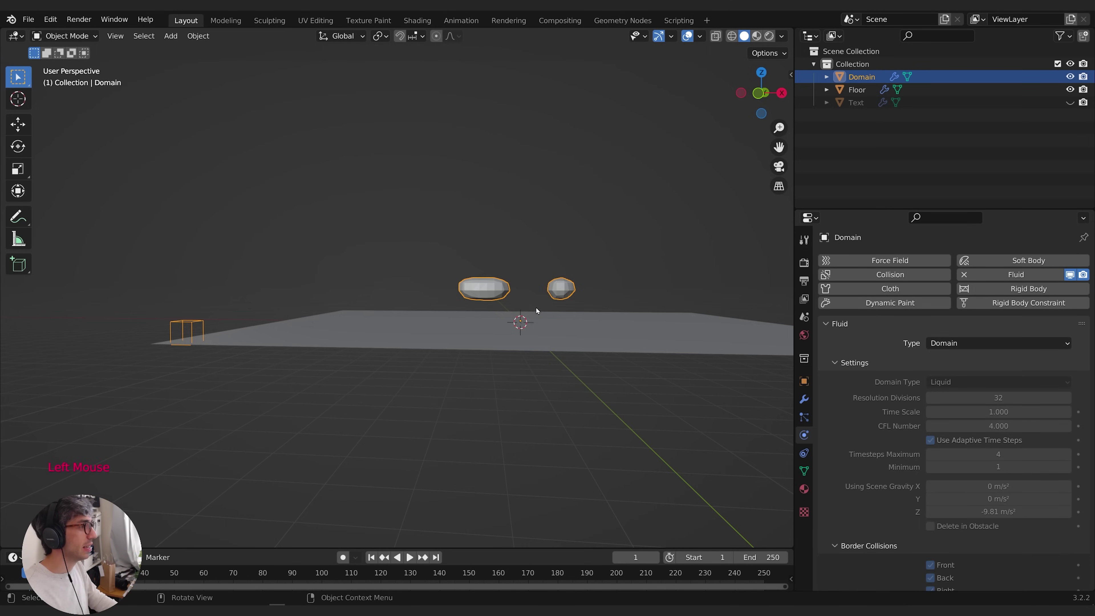
key("q")
key("q")
key("q")
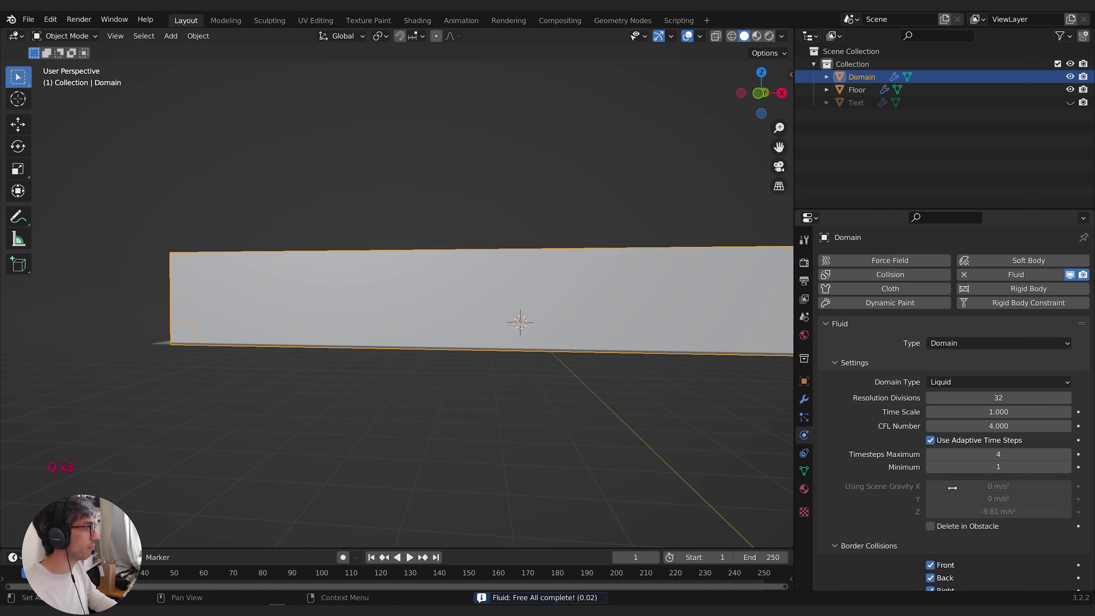
left_click(892, 400)
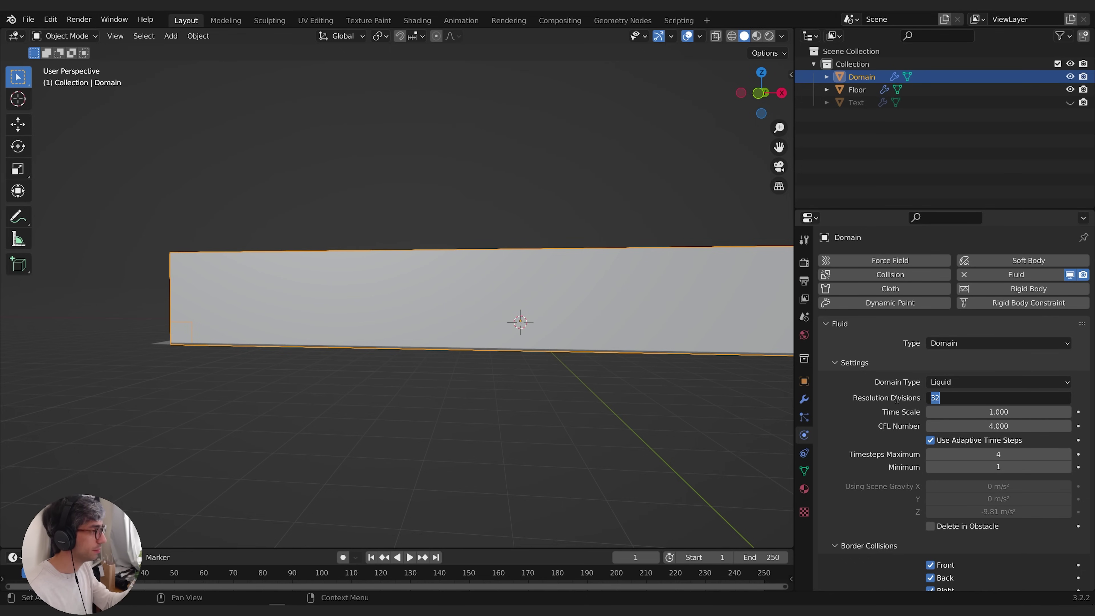
type("64")
key("Return")
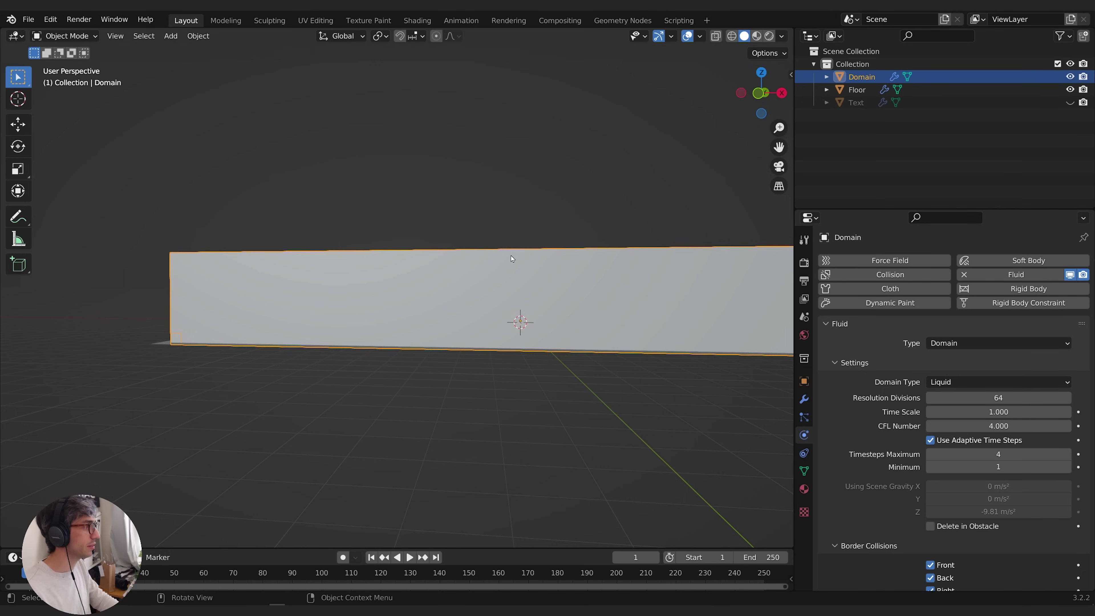
key("q")
left_click(496, 267)
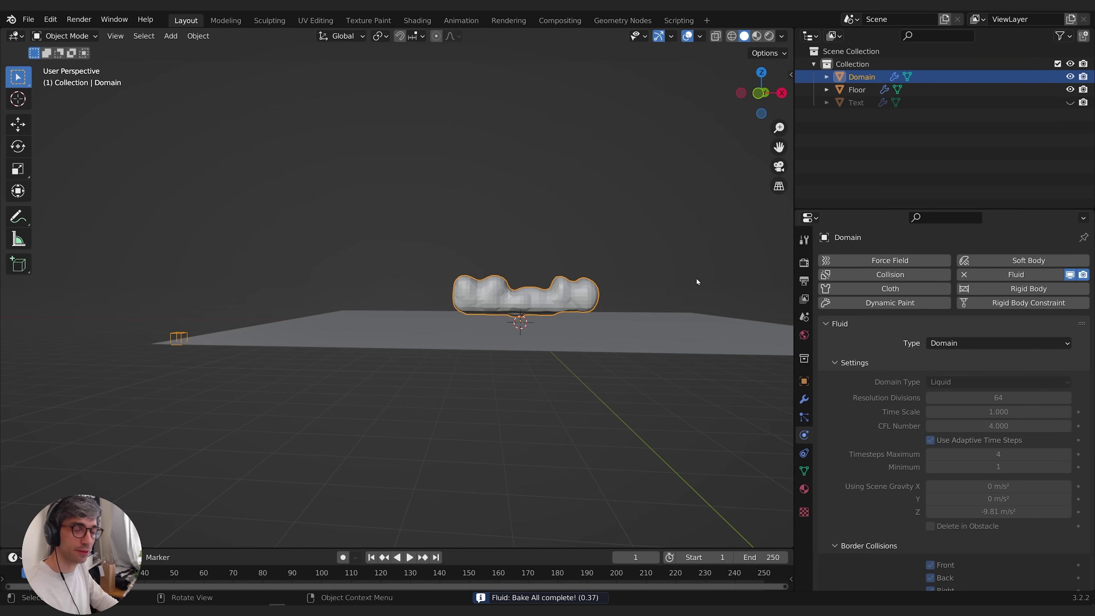
Free the cache, set Resolution Divisions to 128 and rebake the liquid
key("q")
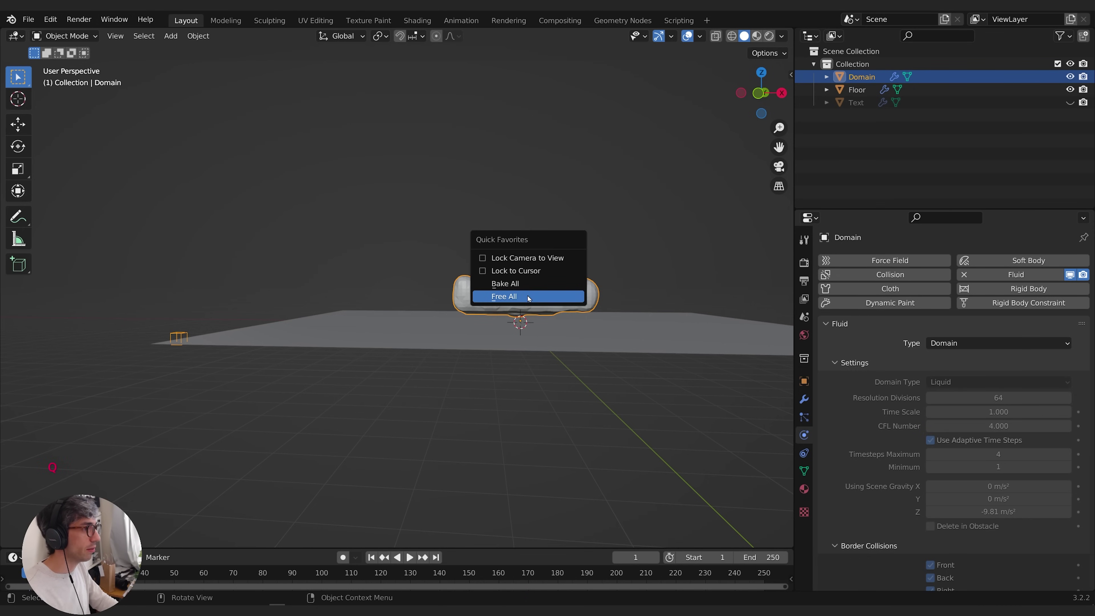
left_click(514, 296)
left_click(1002, 398)
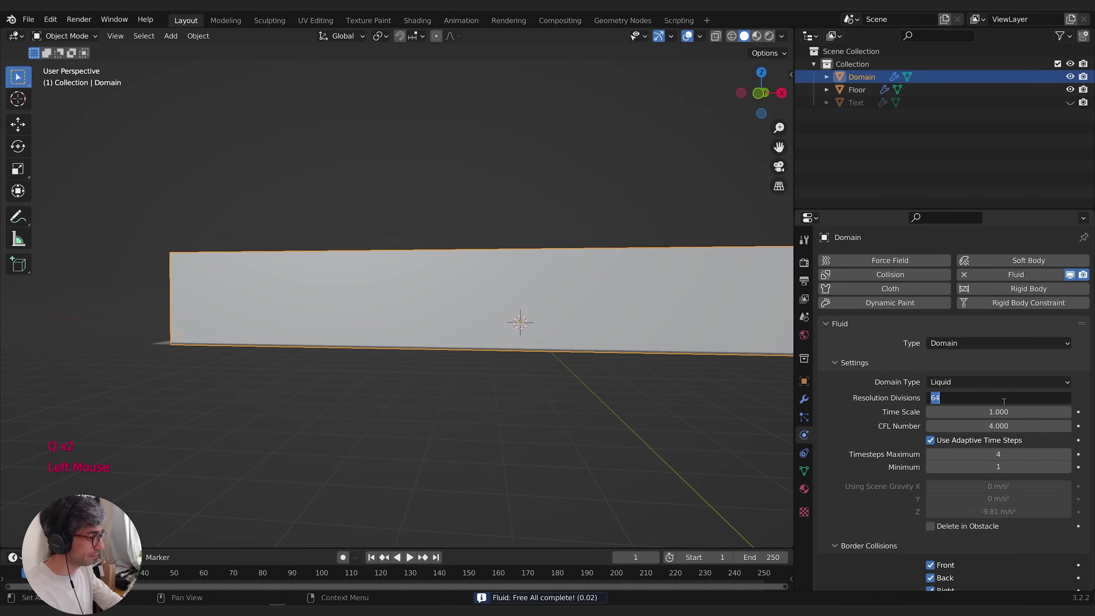
type("128")
key("Return")
key("KP_Add")
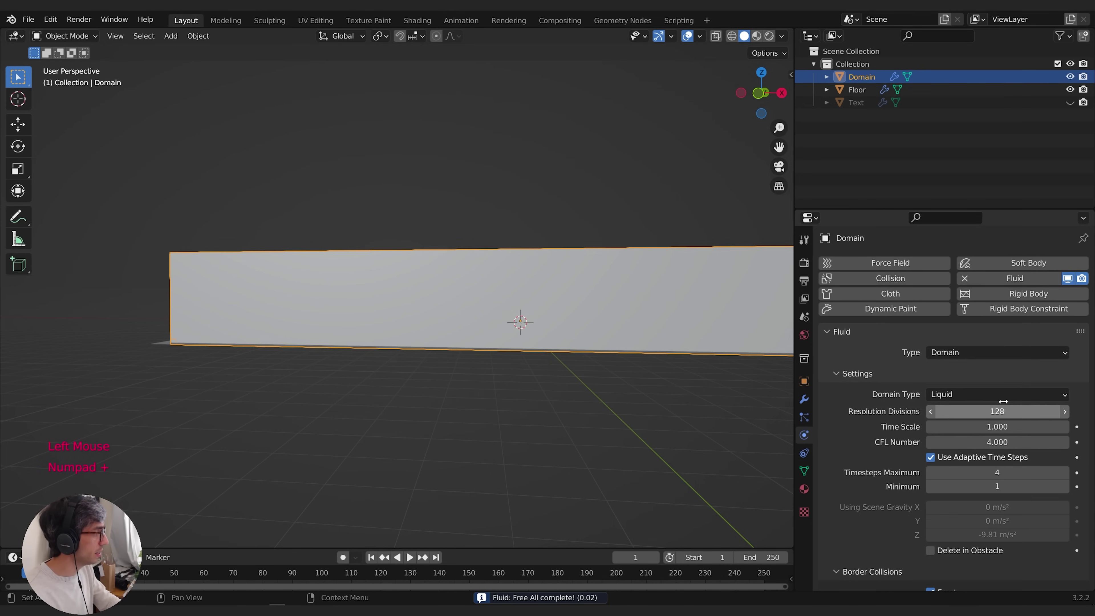
key("q")
left_click(636, 246)
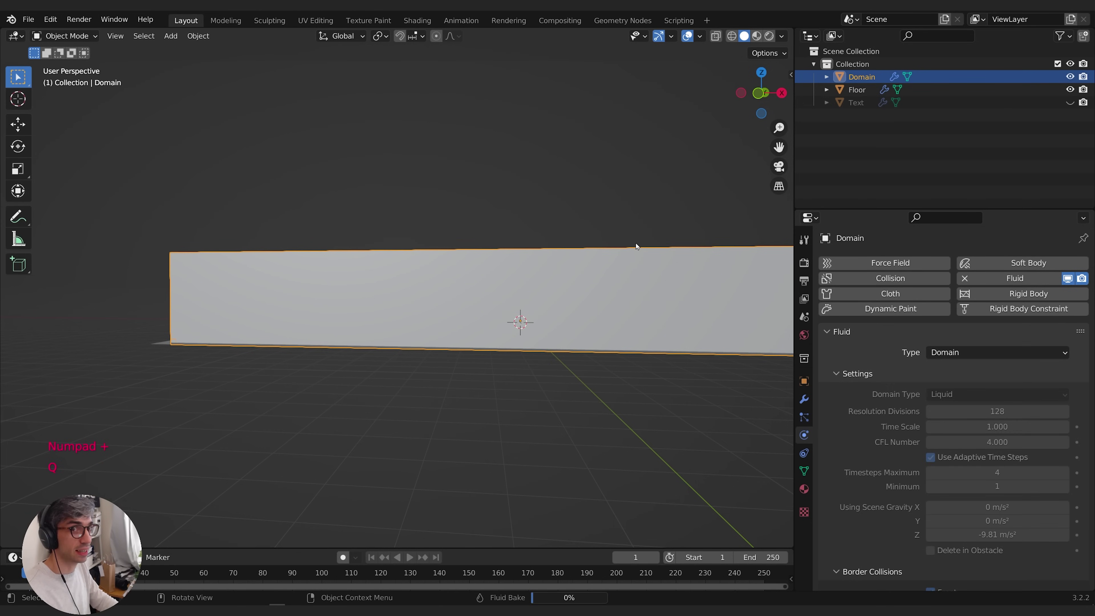
Shade the Melt liquid mesh smooth
scroll(623, 276, "up", 2)
middle_click_drag(624, 276, 578, 321, "shift")
scroll(567, 321, "up", 1)
scroll(567, 321, "down", 2)
right_click(543, 295)
left_click(542, 294)
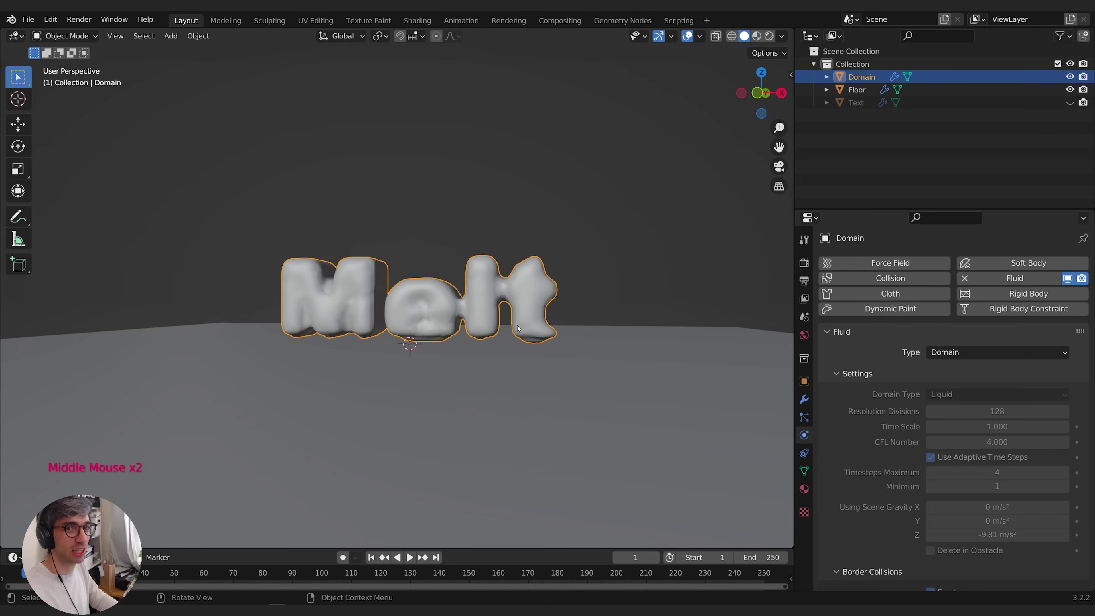
Free the cache, set Resolution Divisions to 256 and bake the liquid
key("q")
left_click(583, 329)
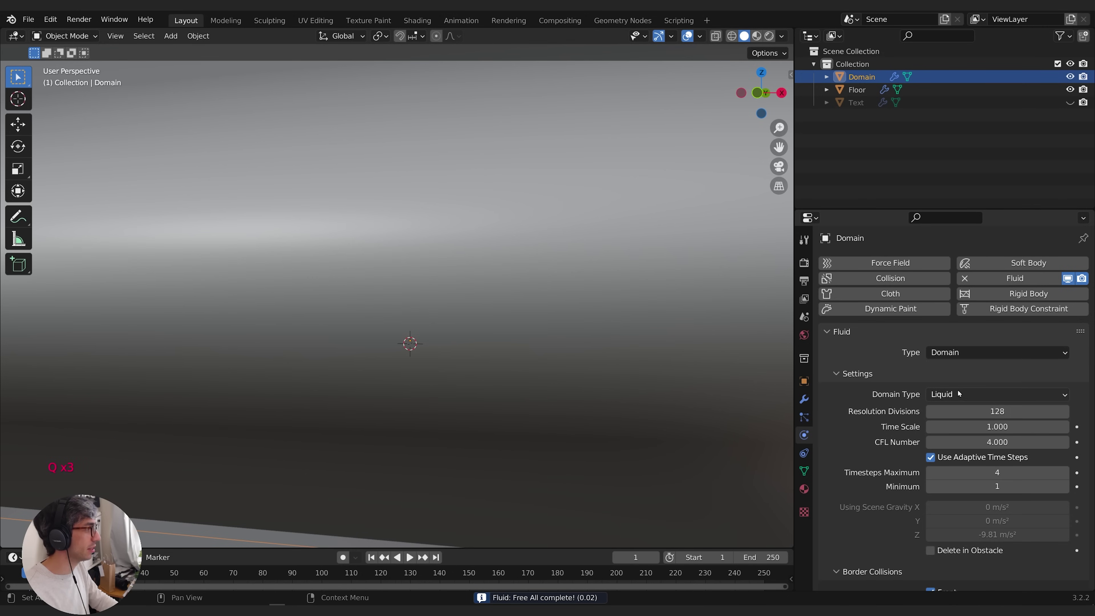
left_click(1003, 407)
type("256")
key("Return")
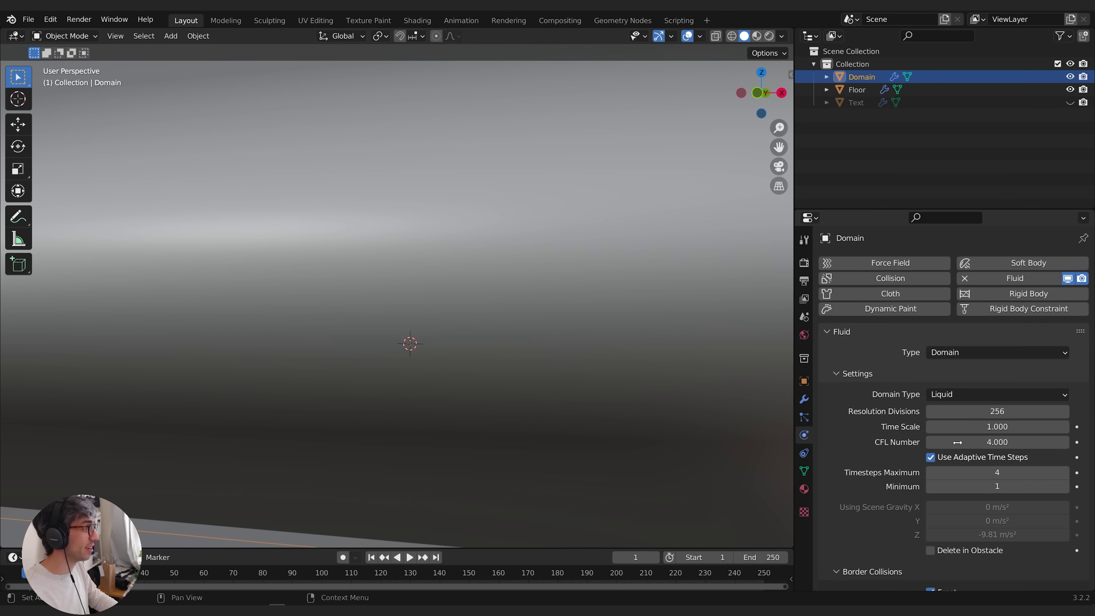
scroll(565, 332, "down", 3)
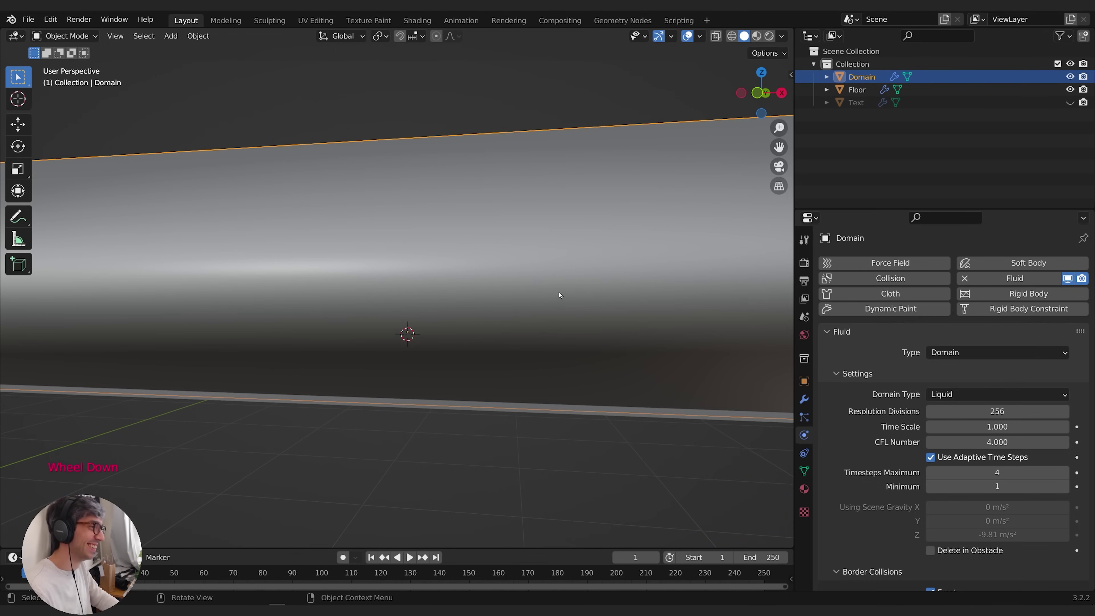
middle_click_drag(558, 293, 503, 302)
key("q")
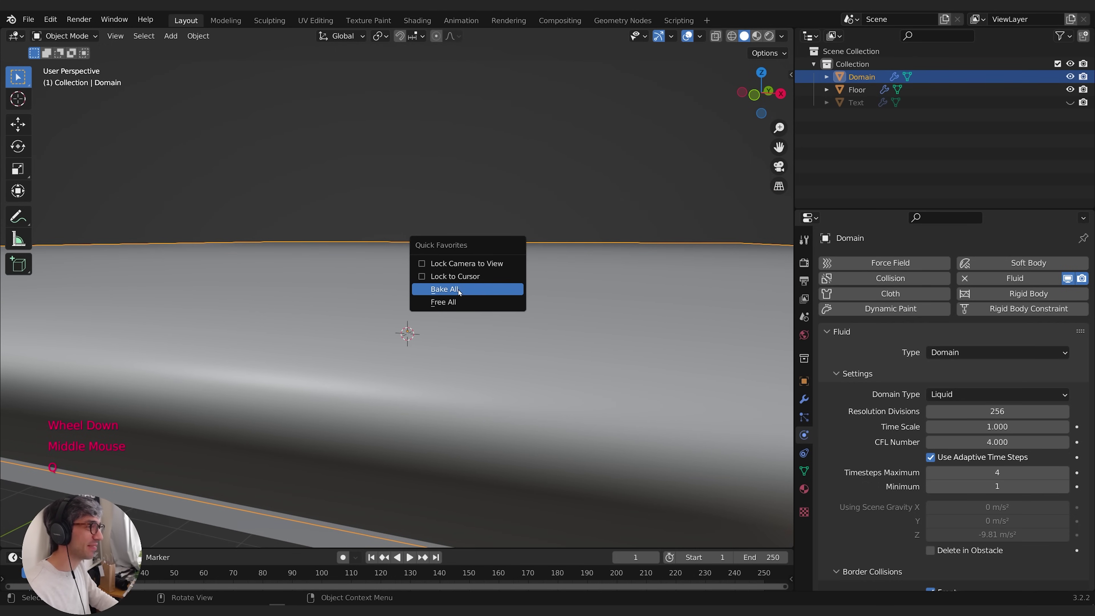
left_click(444, 289)
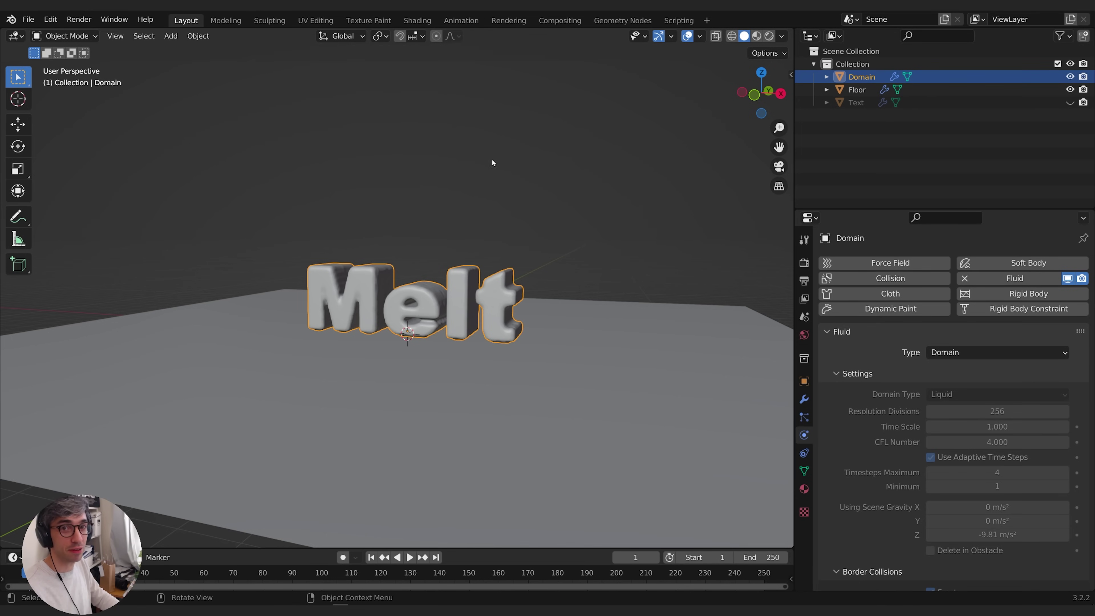
Orbit around the resolution-256 Melt liquid to inspect it, then free the bake
middle_click_drag(485, 174, 499, 219)
scroll(532, 206, "up", 2)
scroll(532, 206, "down", 1)
scroll(532, 207, "up", 1)
scroll(615, 215, "up", 1)
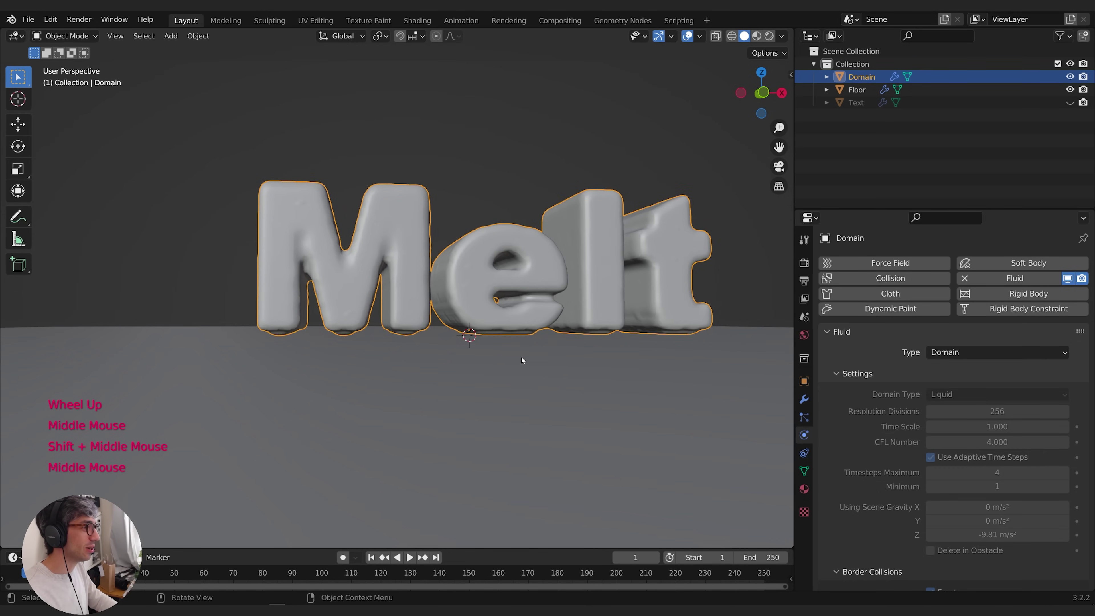
middle_click_drag(616, 330, 604, 311)
scroll(887, 382, "up", 2)
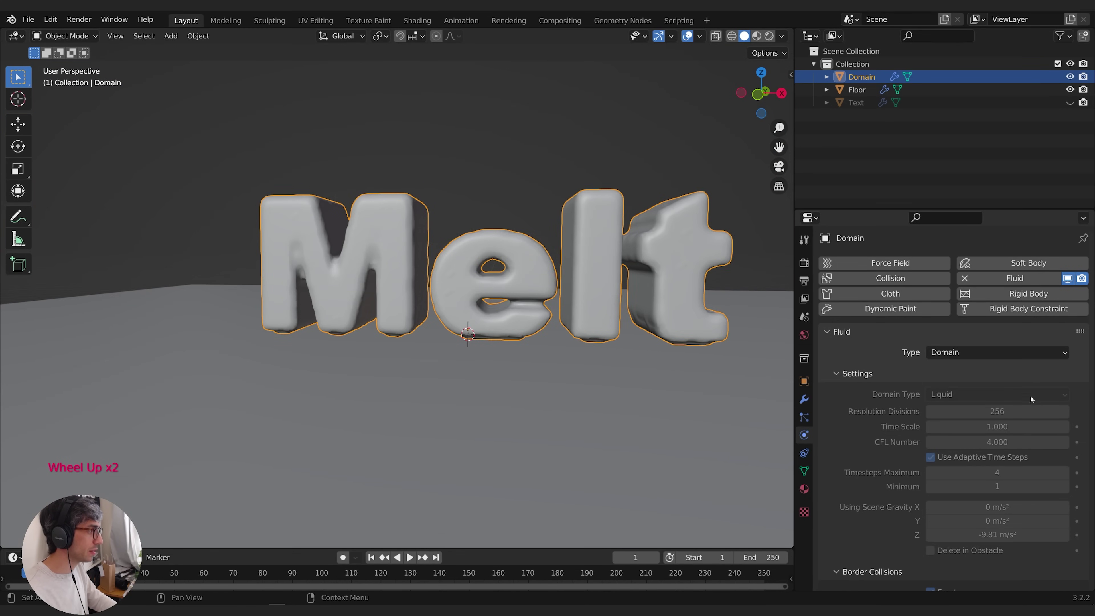
middle_click_drag(428, 320, 573, 286)
key("q")
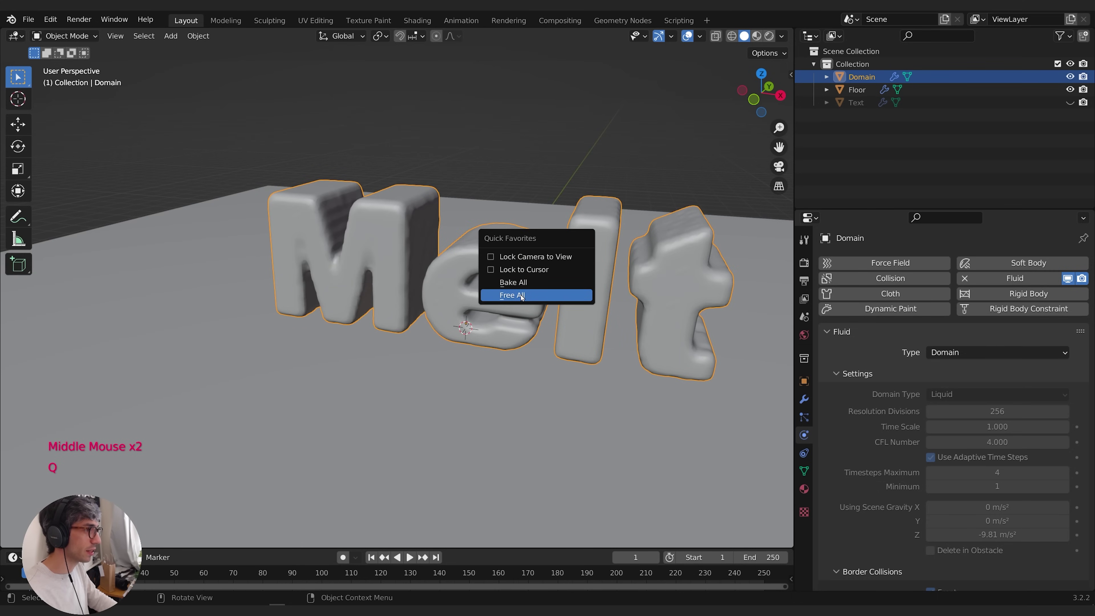
left_click(521, 297)
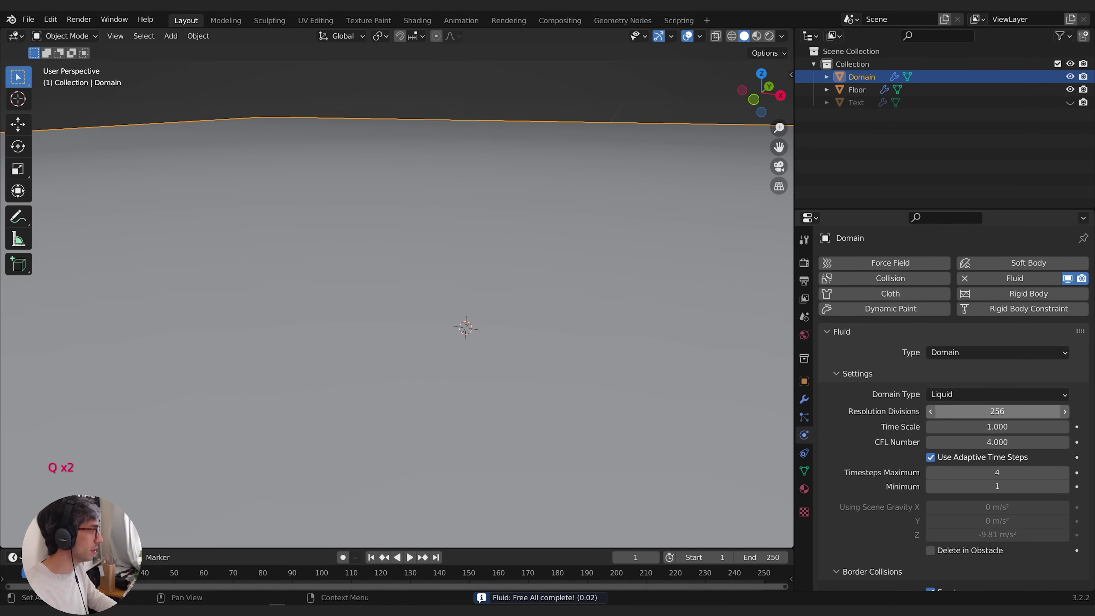
Set Resolution Divisions to 300 and bake the Melt liquid at that detail
double_click(983, 411)
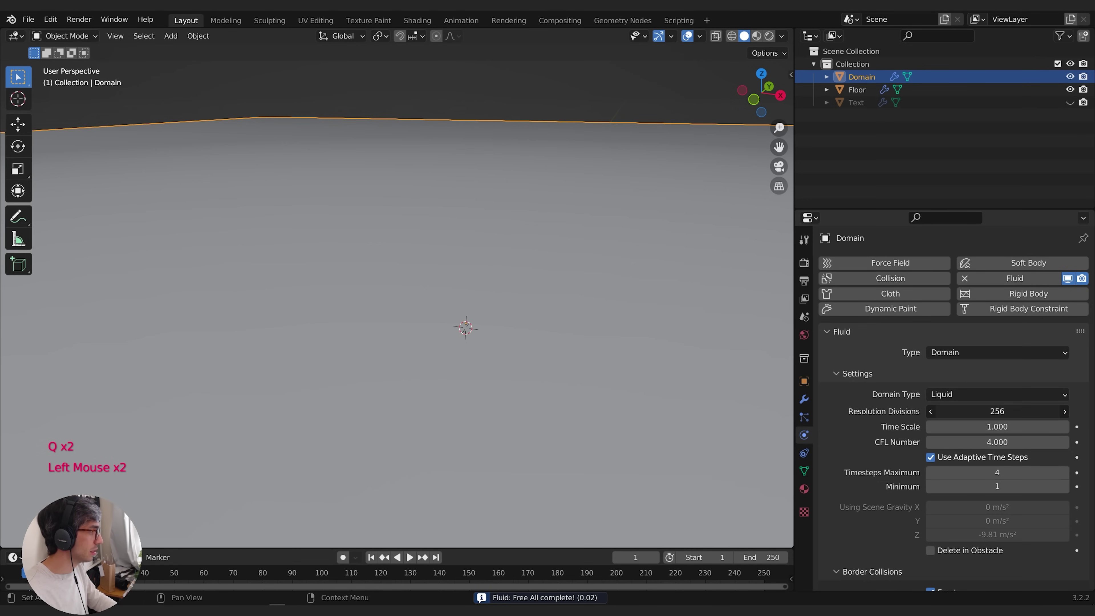
type("300")
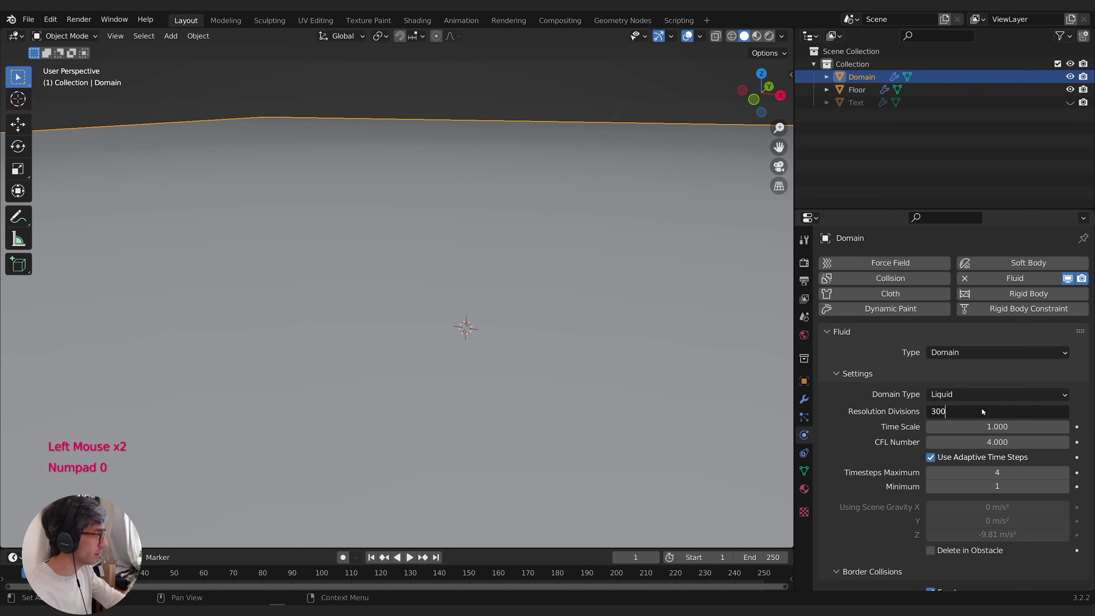
key("Return")
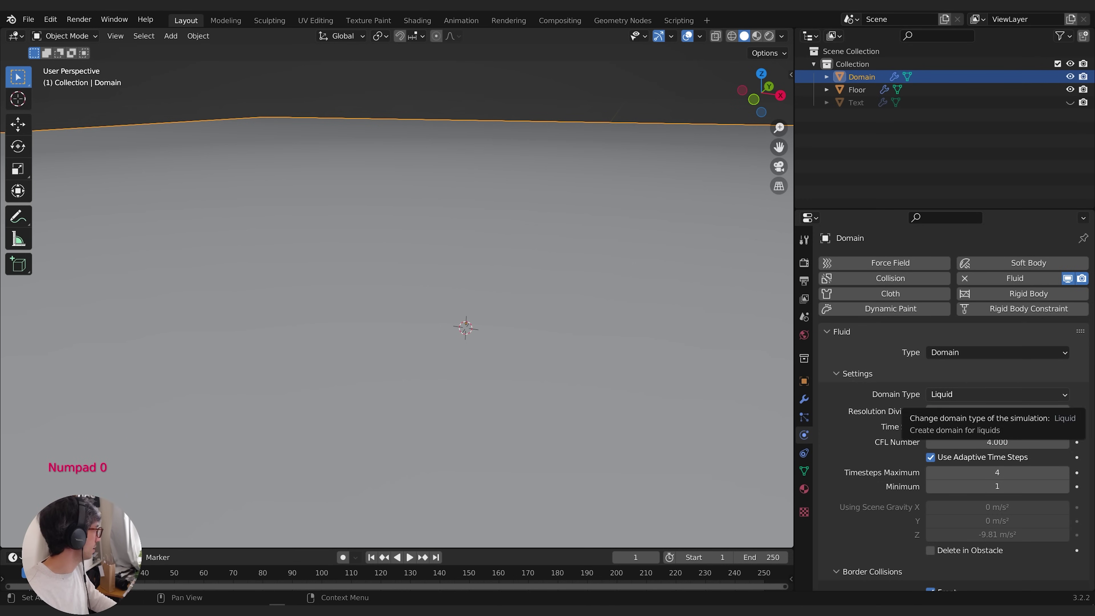
key("q")
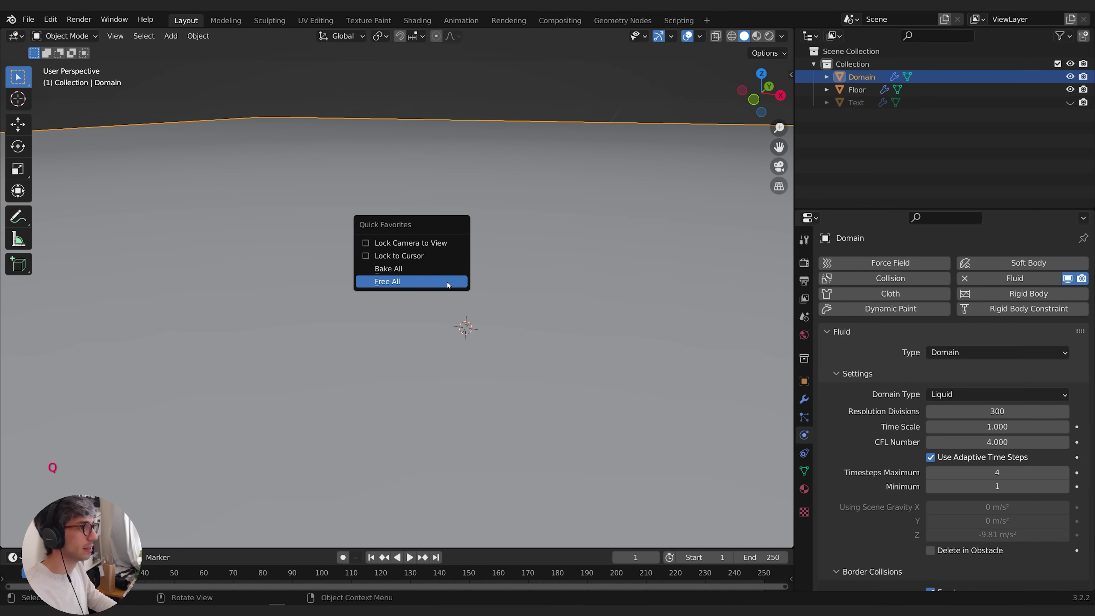
left_click(403, 271)
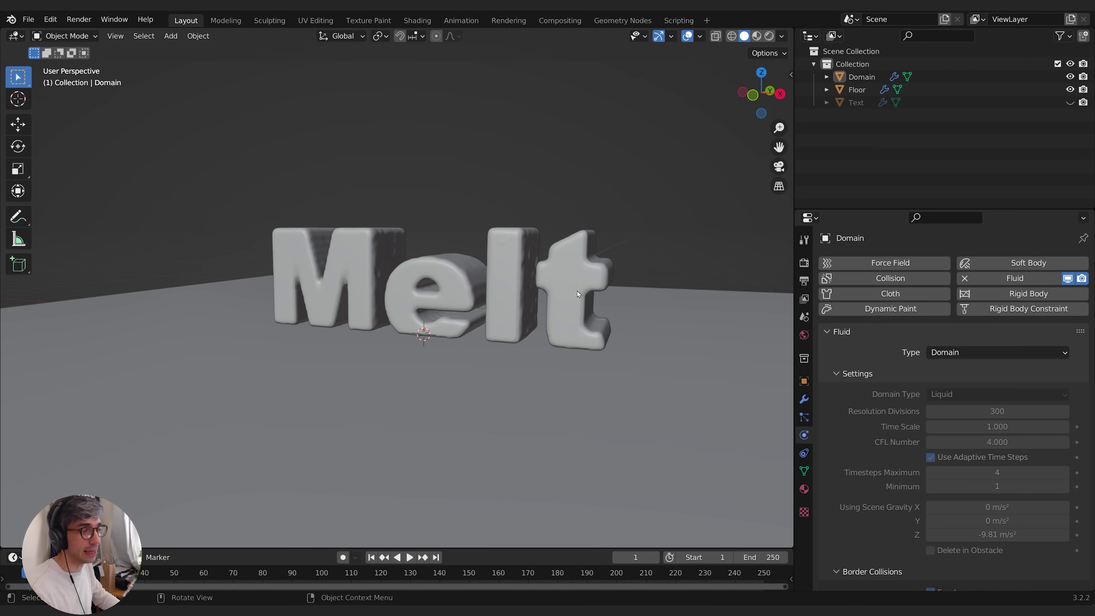
middle_click_drag(536, 250, 596, 240)
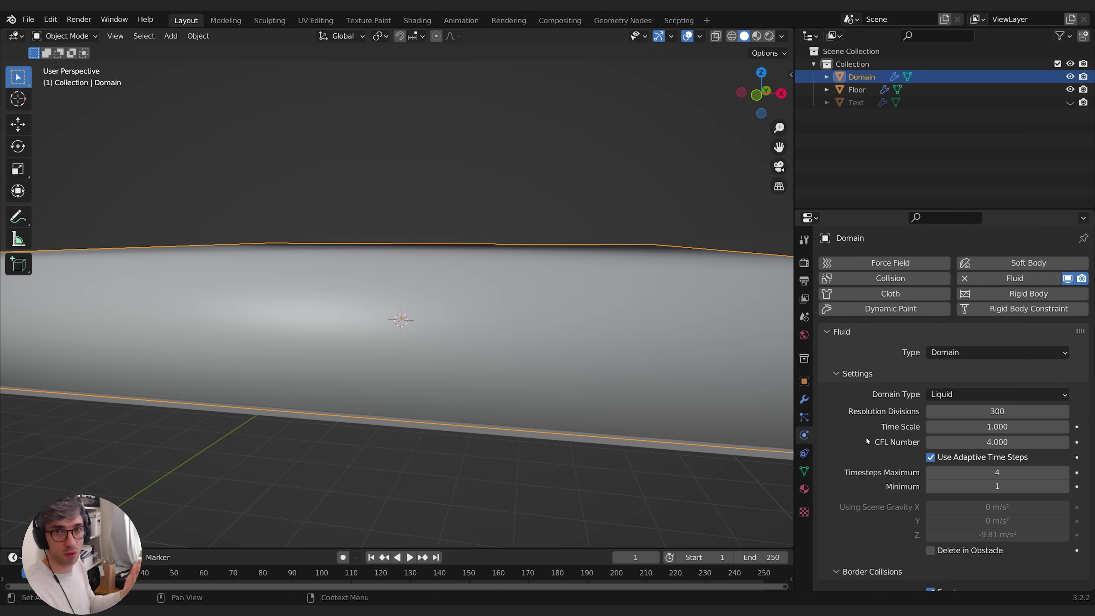
Set Resolution Divisions back to 128 and bake the liquid simulation
left_click(928, 412)
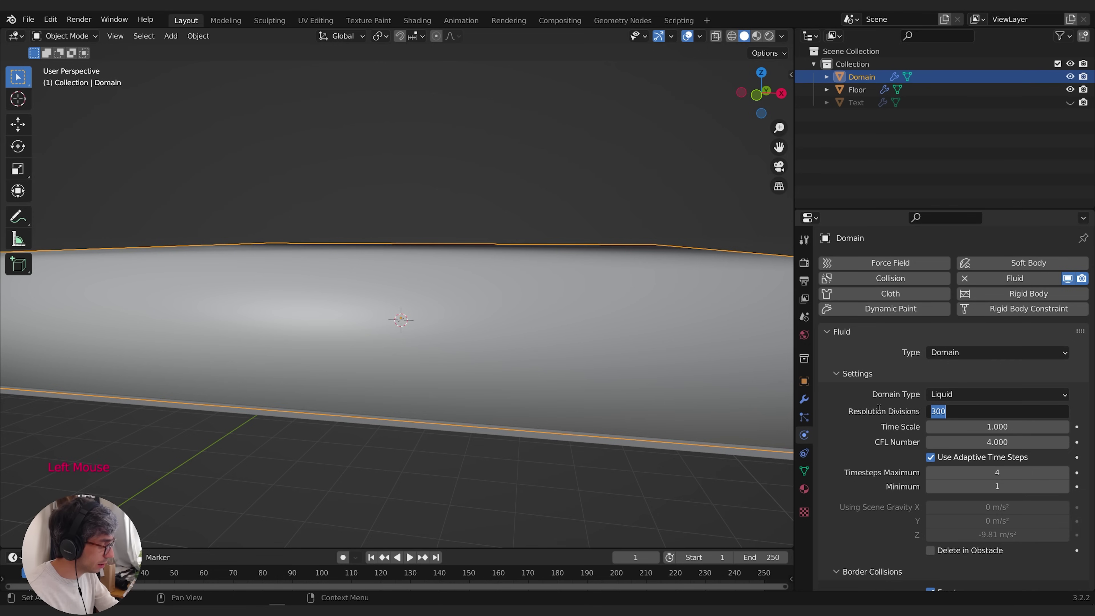
type("128")
key("Return")
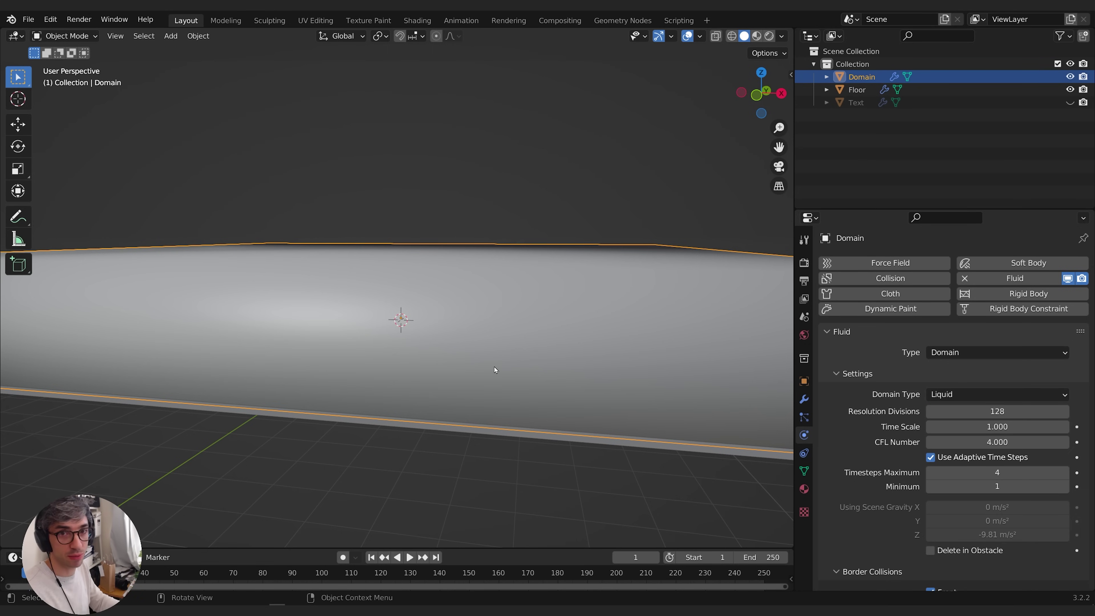
scroll(851, 426, "down", 6)
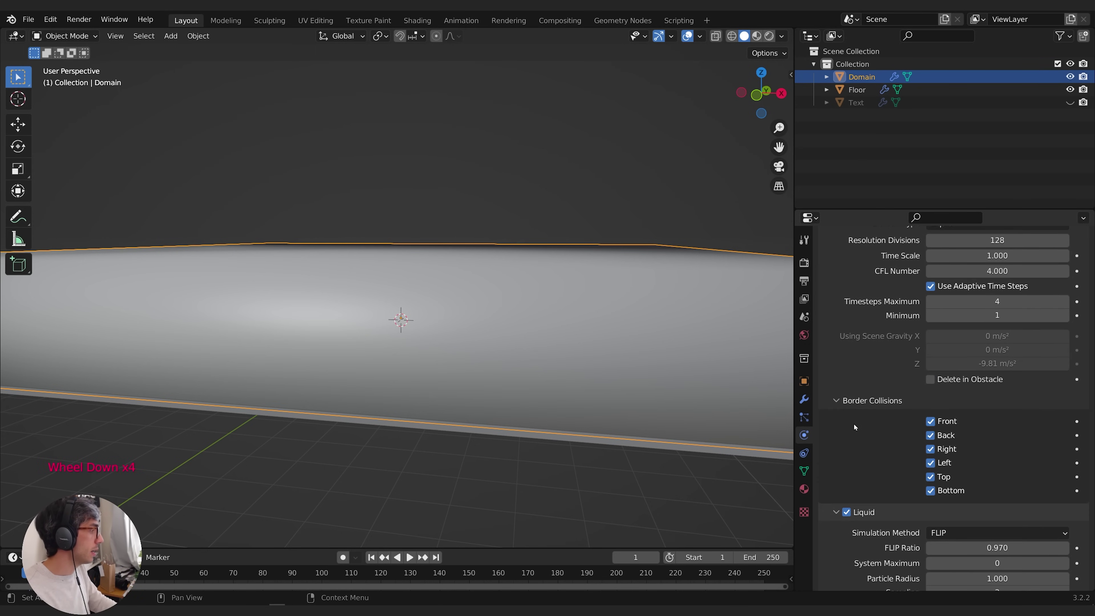
scroll(850, 430, "down", 3)
scroll(850, 429, "up", 1)
scroll(850, 429, "down", 1)
key("q")
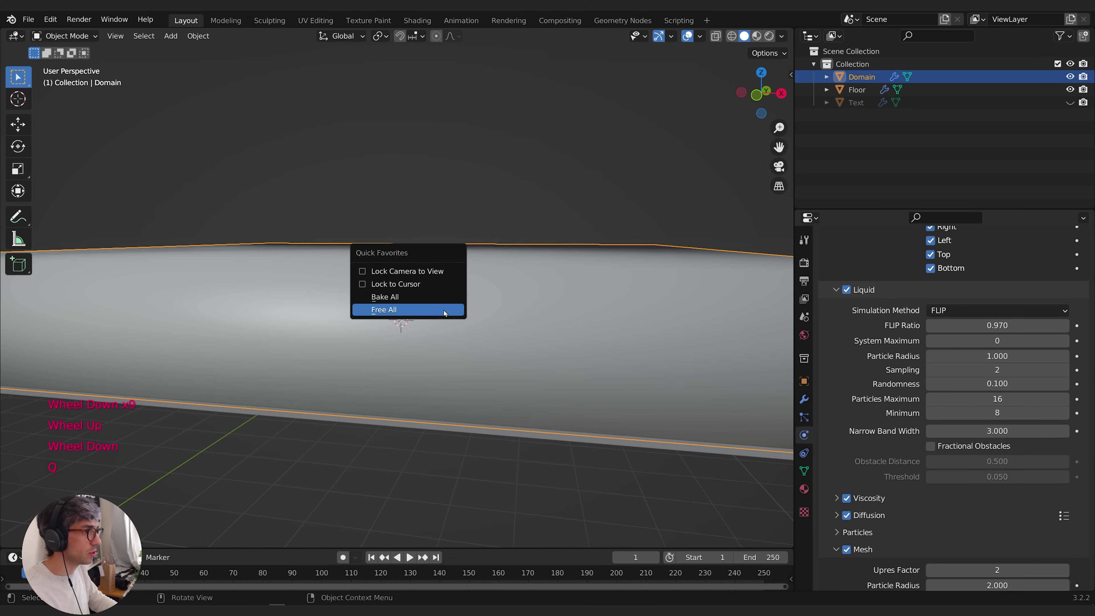
left_click(389, 297)
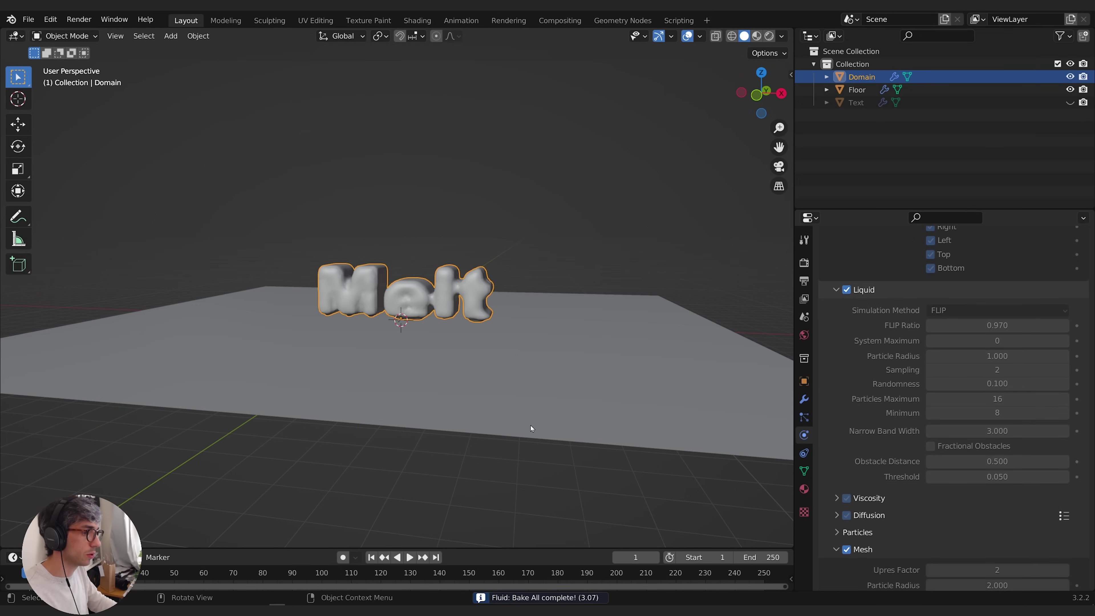
Inspect the baked Melt text up close, then free the fluid cache
scroll(479, 334, "up", 2)
middle_click_drag(390, 271, 458, 329)
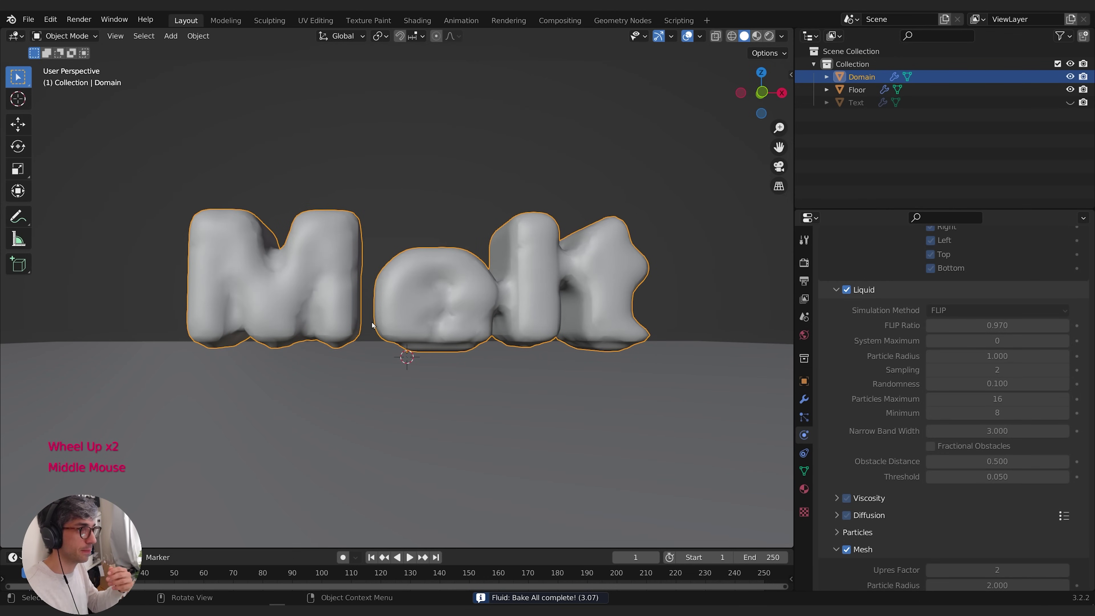
middle_click_drag(421, 333, 448, 334)
scroll(450, 332, "down", 2)
key("q")
left_click(448, 334)
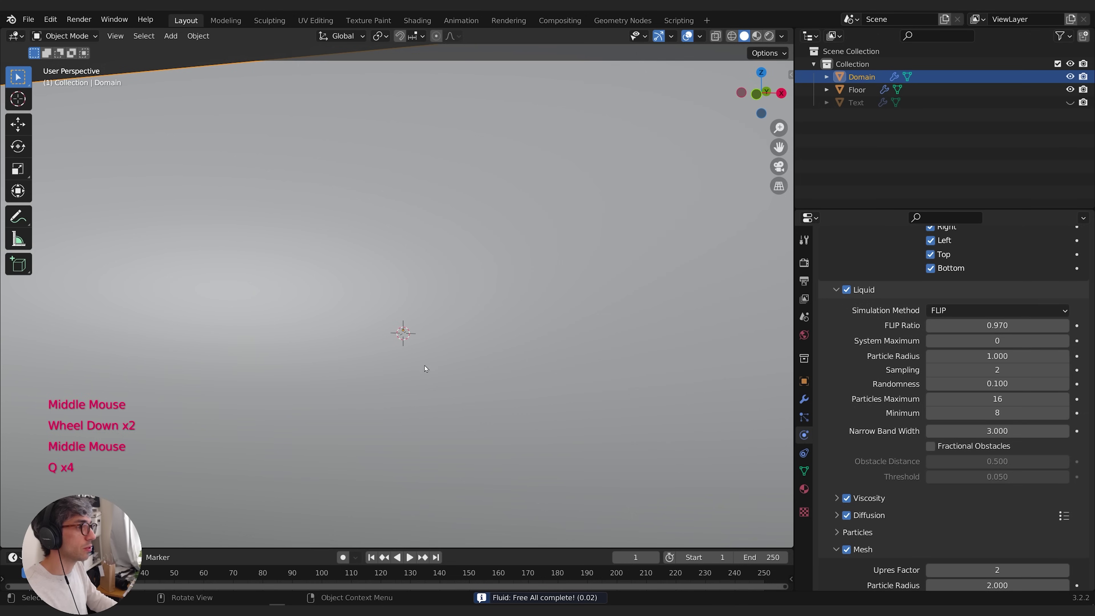
middle_click_drag(923, 509, 921, 504)
scroll(921, 503, "down", 2)
scroll(921, 503, "down", 5)
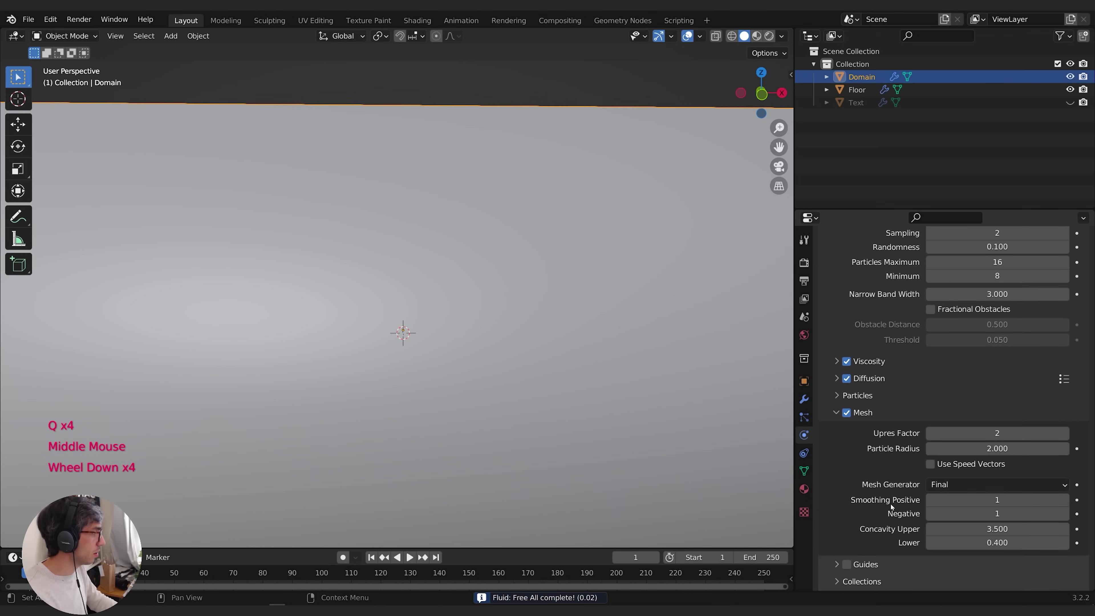
Keyframe viscosity Strength 0.100 at frame 10 and 0 at frame 20, then play the melt
left_click(880, 310)
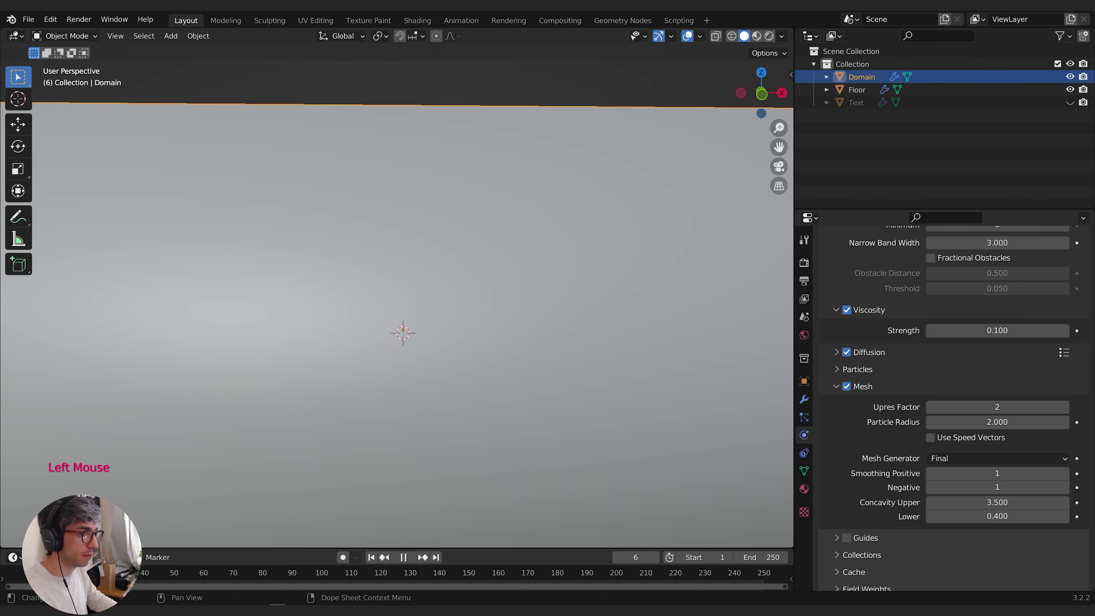
key("space")
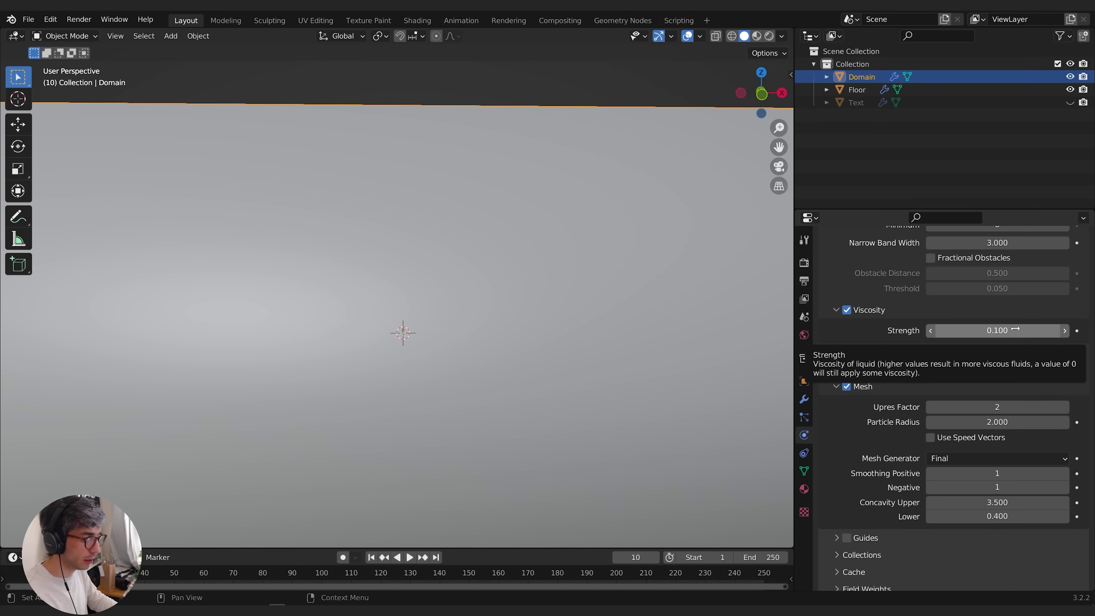
key("i")
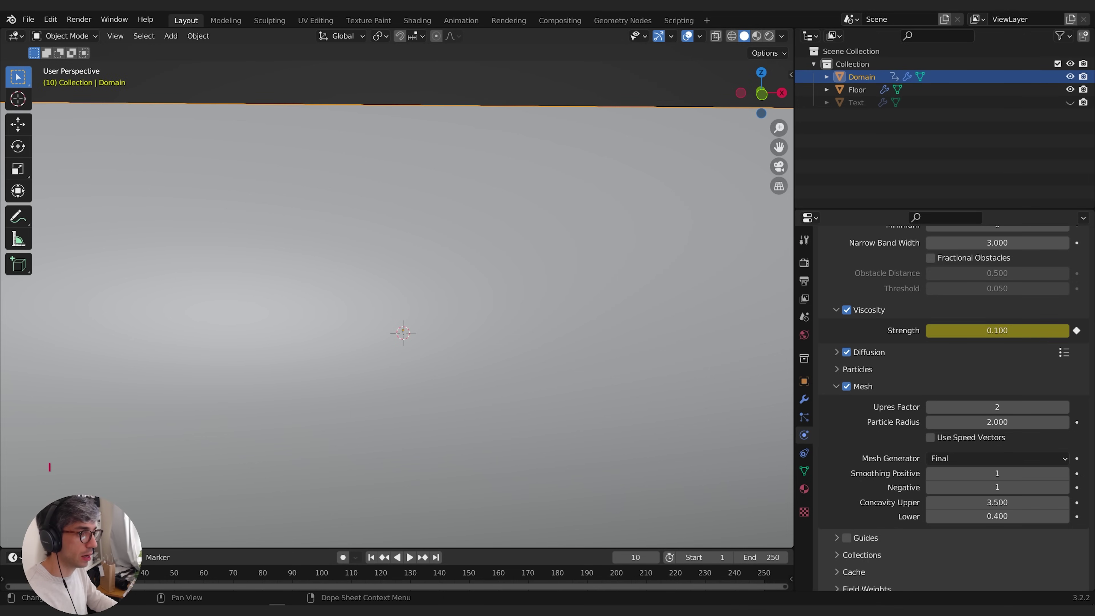
left_click(86, 573)
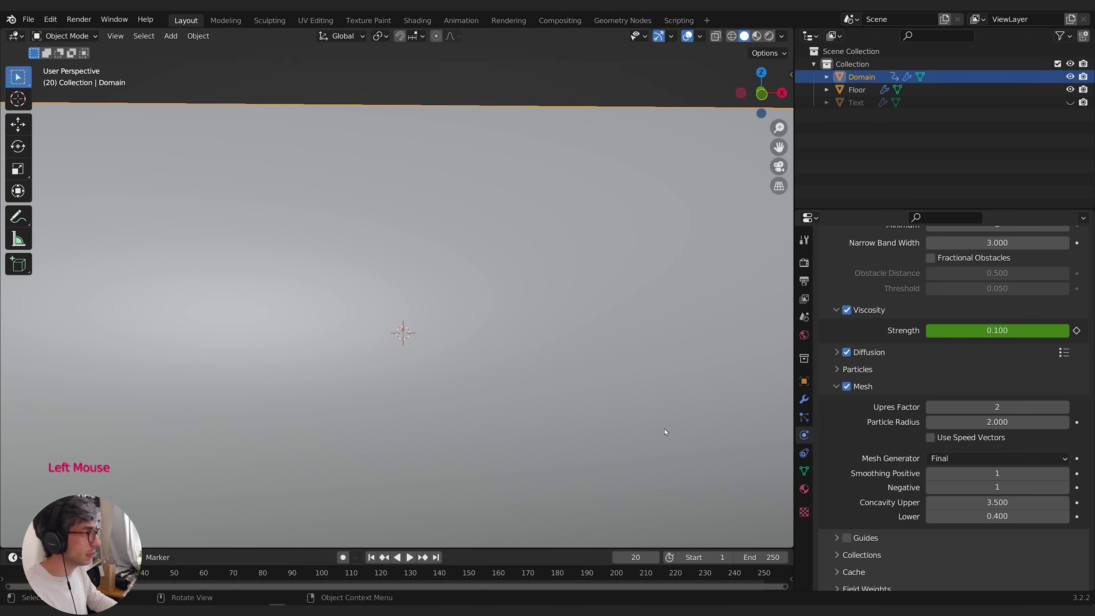
double_click(1016, 329)
type("0")
key("Return")
left_click(1076, 331)
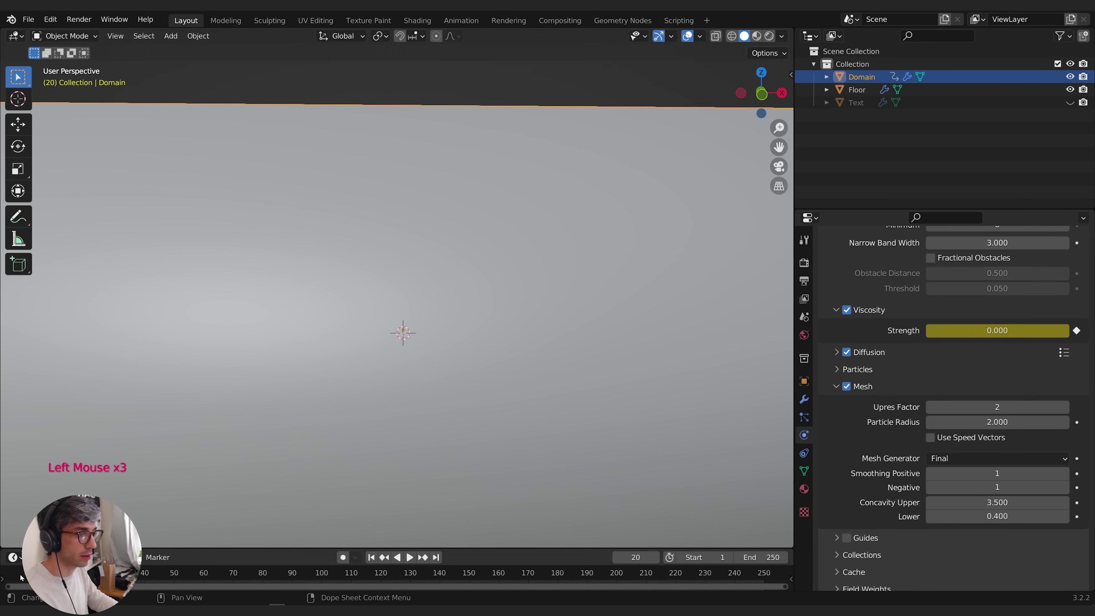
left_click_drag(431, 549, 431, 520)
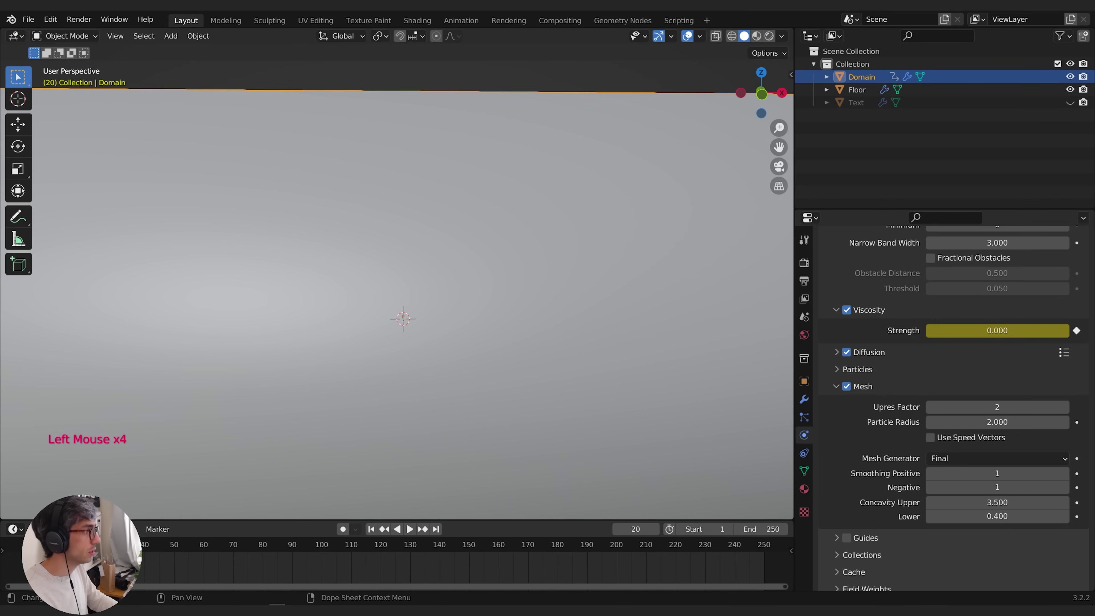
left_click(409, 529)
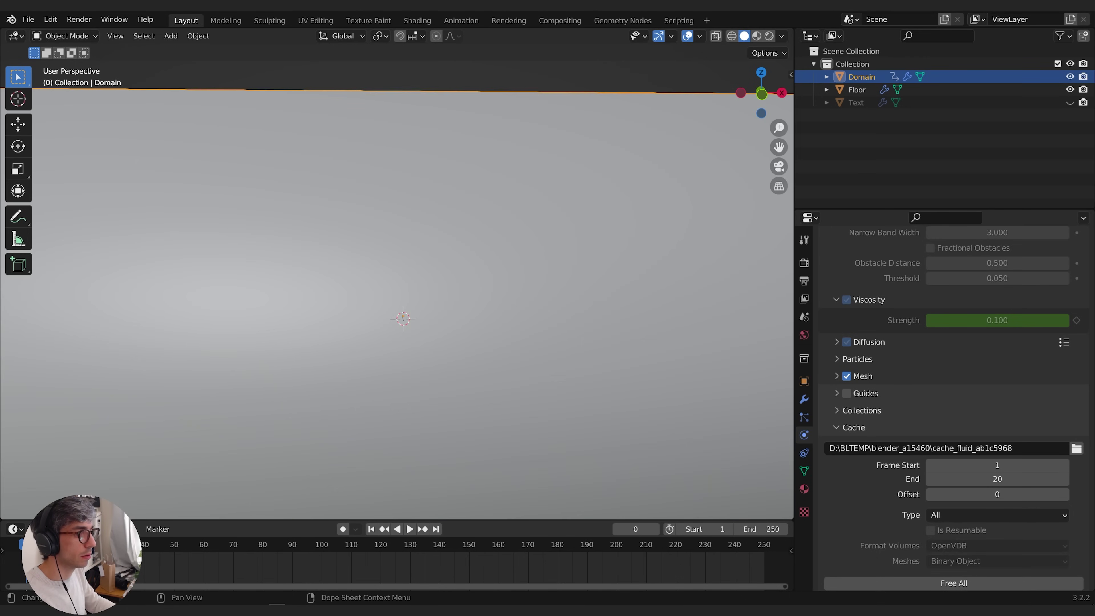
Review the melt playback and slide the viscosity keyframes along the timeline with G
key("space")
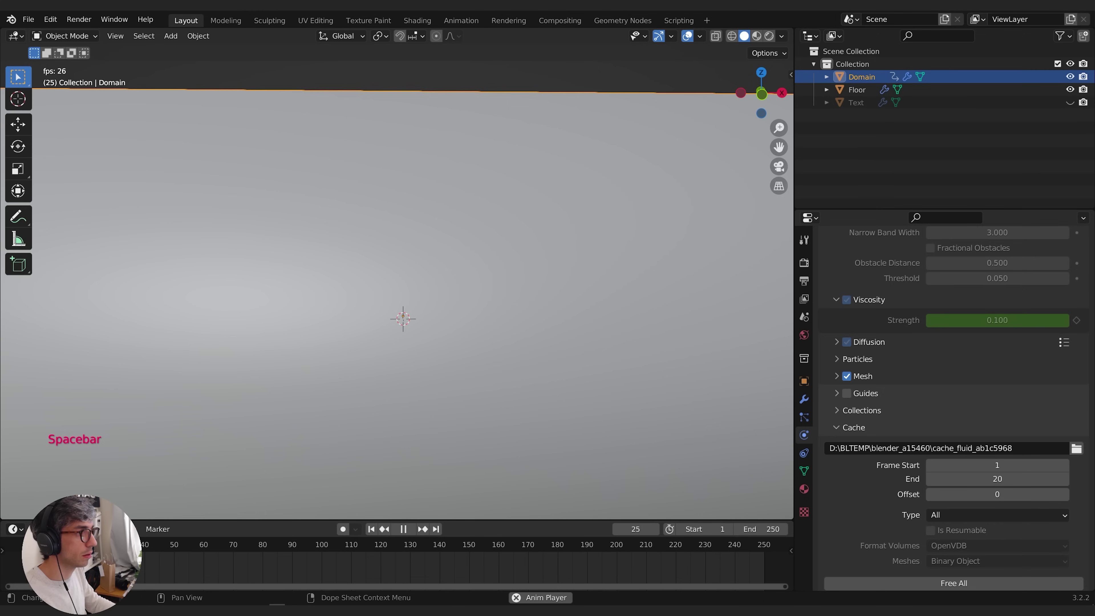
key("space")
key("space")
key("space")
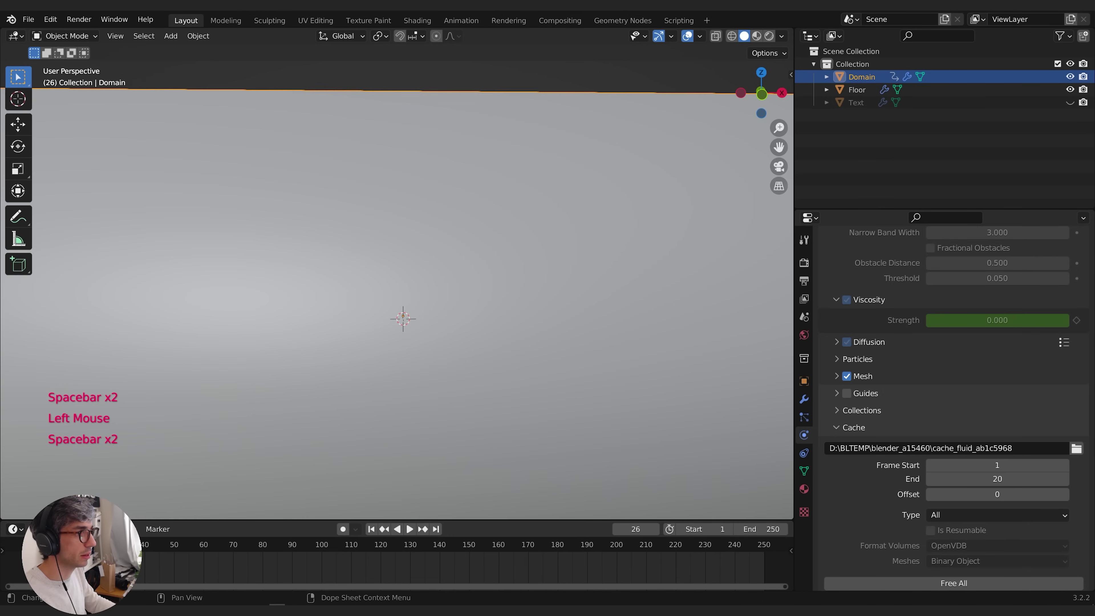
left_click(83, 561)
key("space")
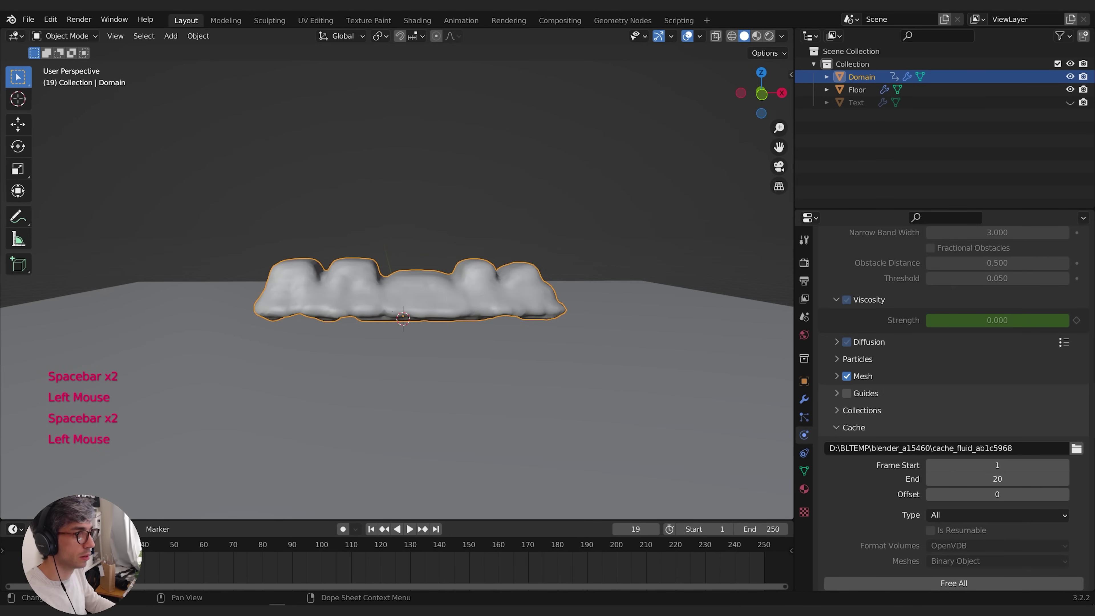
key("g")
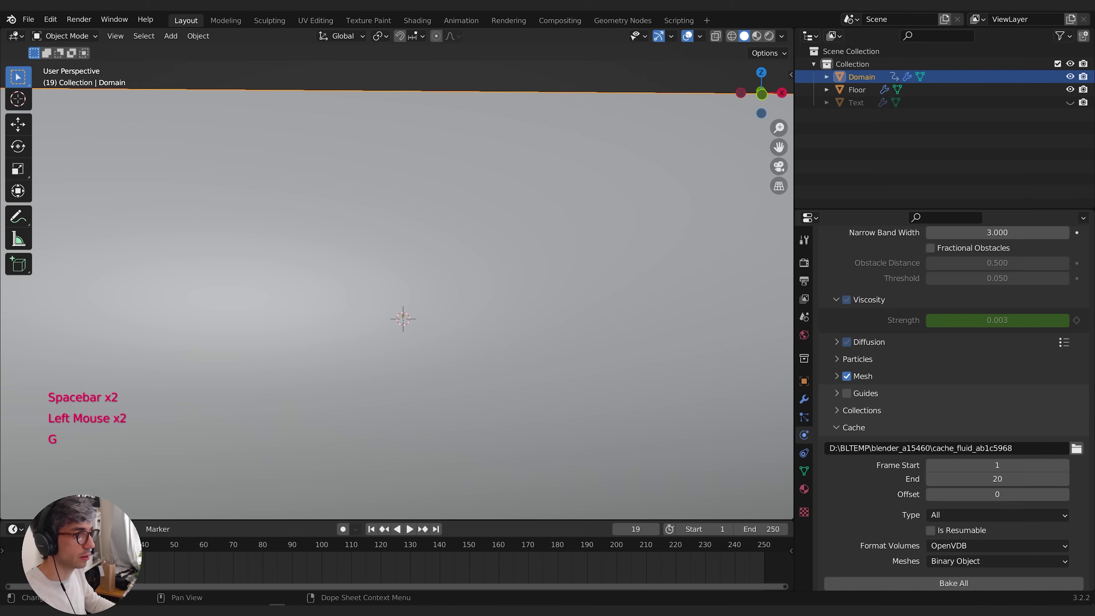
left_click(403, 318)
key("space")
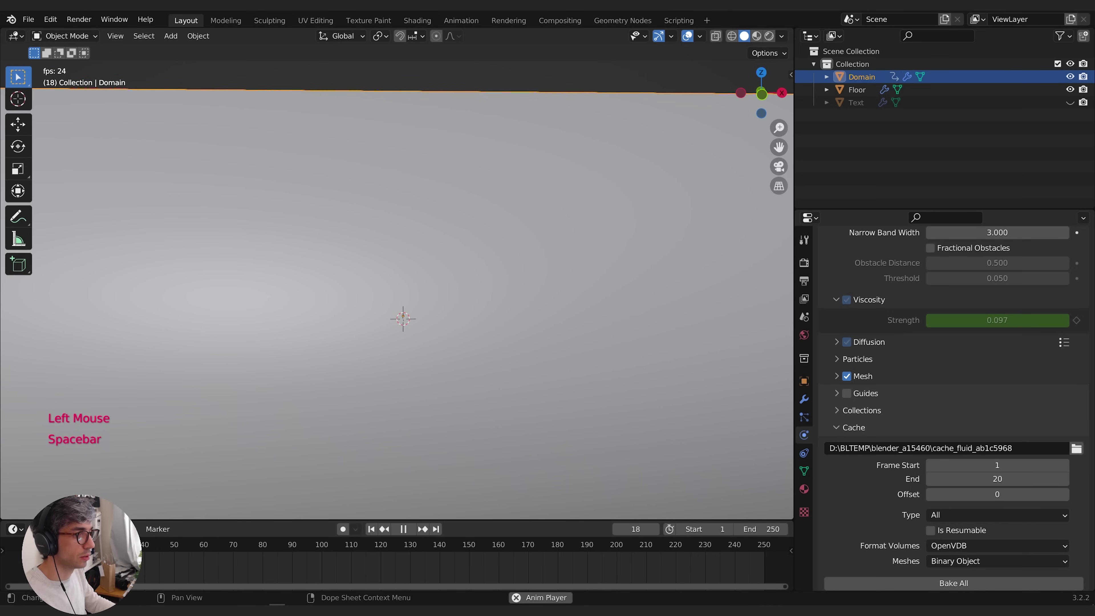
key("space")
left_click(97, 561)
left_click_drag(111, 559, 145, 552)
Set the cache End frame to 40, free and rebake the liquid, then play it
double_click(994, 477)
type("450")
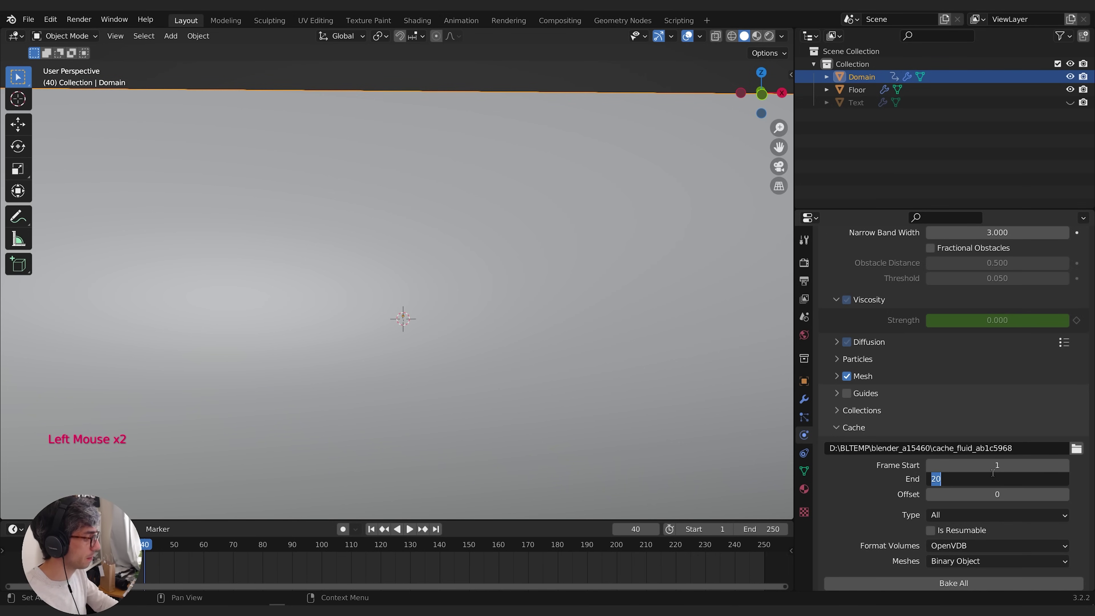
key("BackSpace")
key("BackSpace")
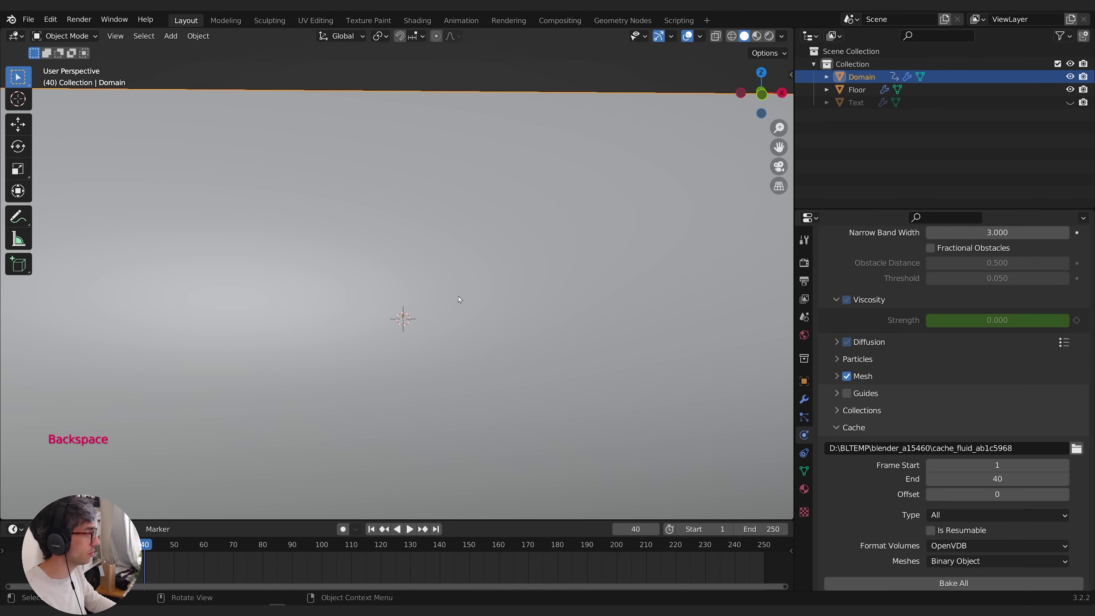
key("q")
left_click(389, 302)
key("q")
left_click(389, 303)
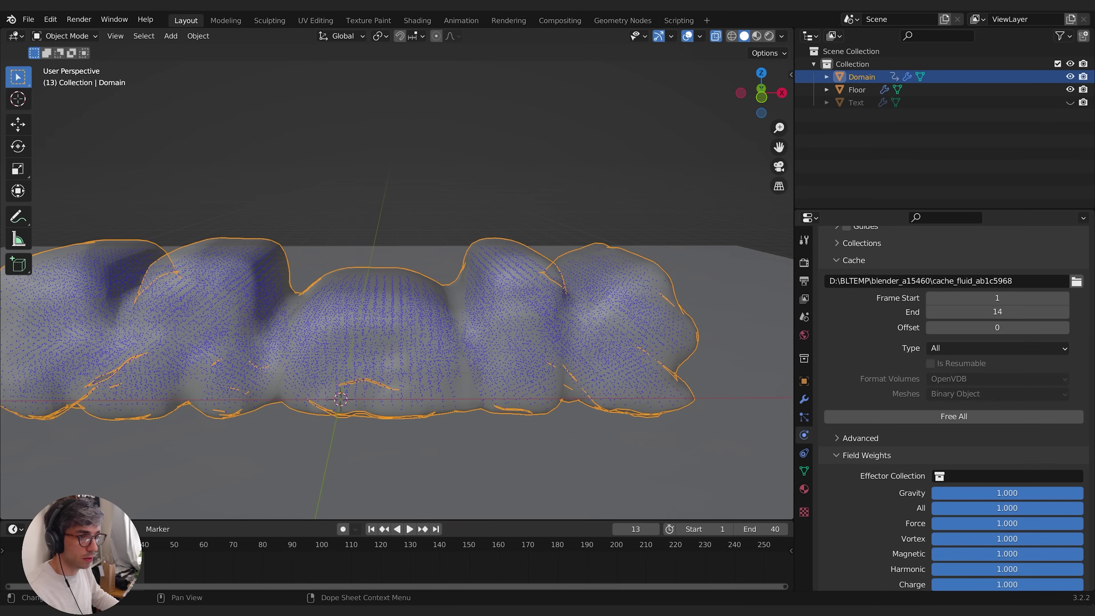
left_click(344, 463)
key("space")
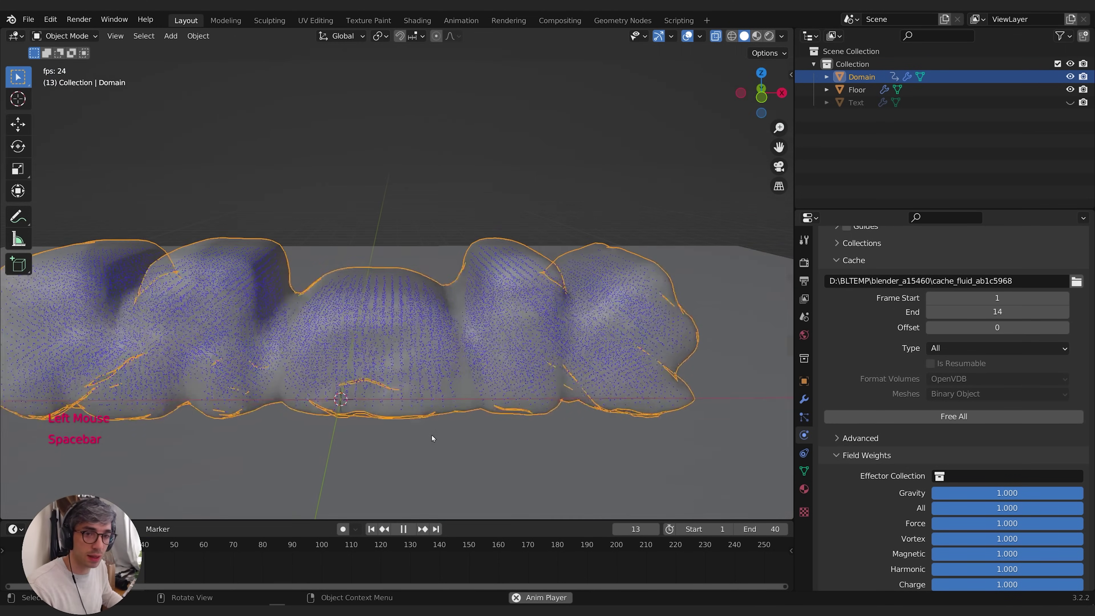
Collapse the field weight settings and stop playback at frame 30
scroll(507, 368, "down", 2)
middle_click_drag(577, 392, 492, 394)
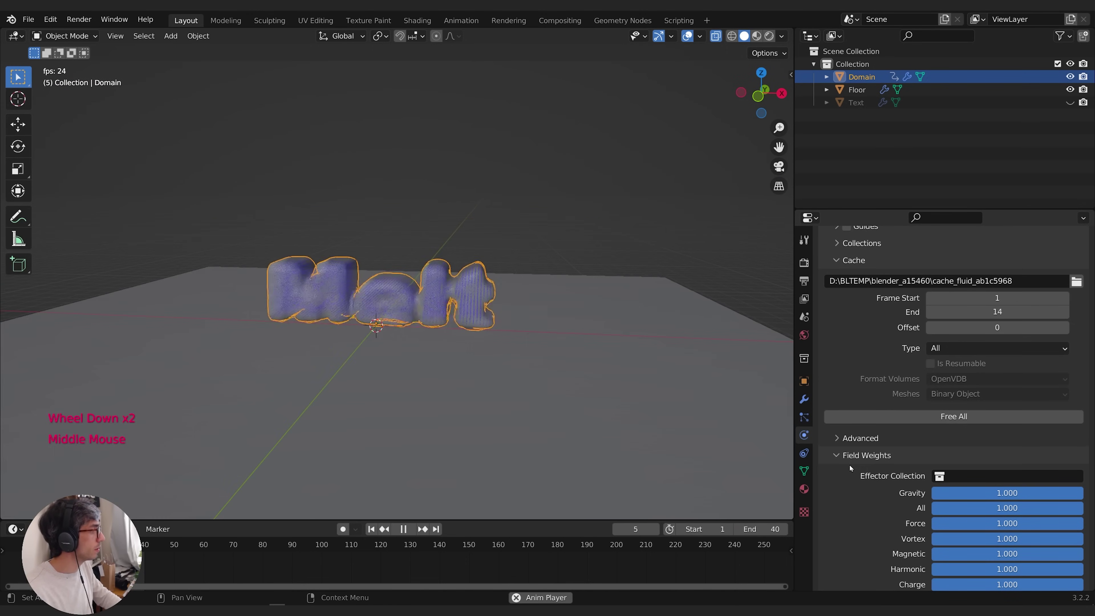
left_click(852, 459)
scroll(884, 389, "up", 3)
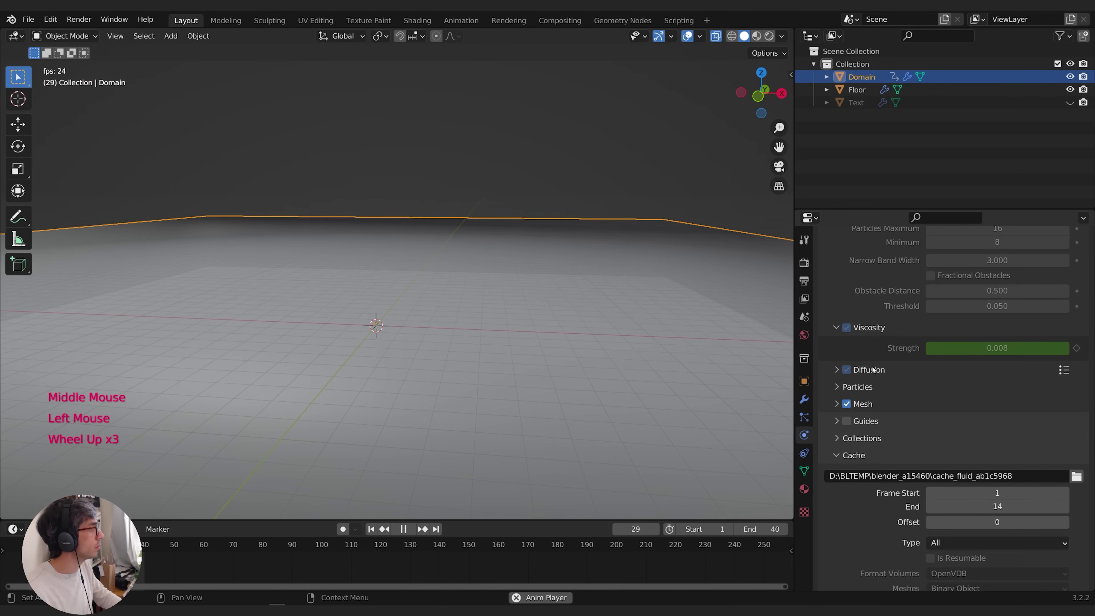
key("space")
left_click(115, 561)
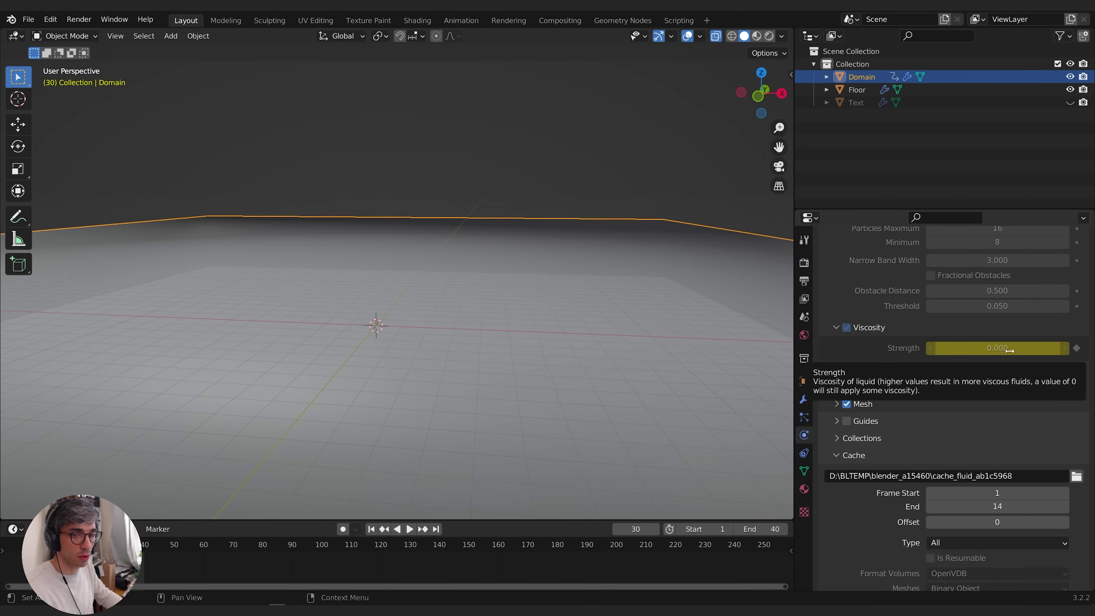
Replay the melt from the first frame and return to frame 30
left_click(113, 561)
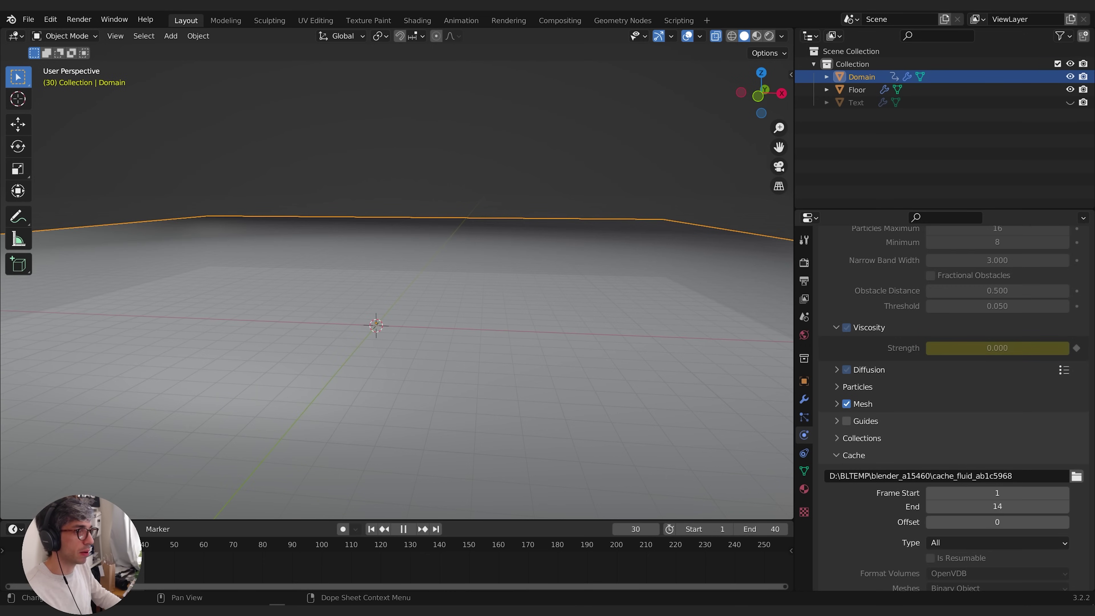
key("space")
key("space")
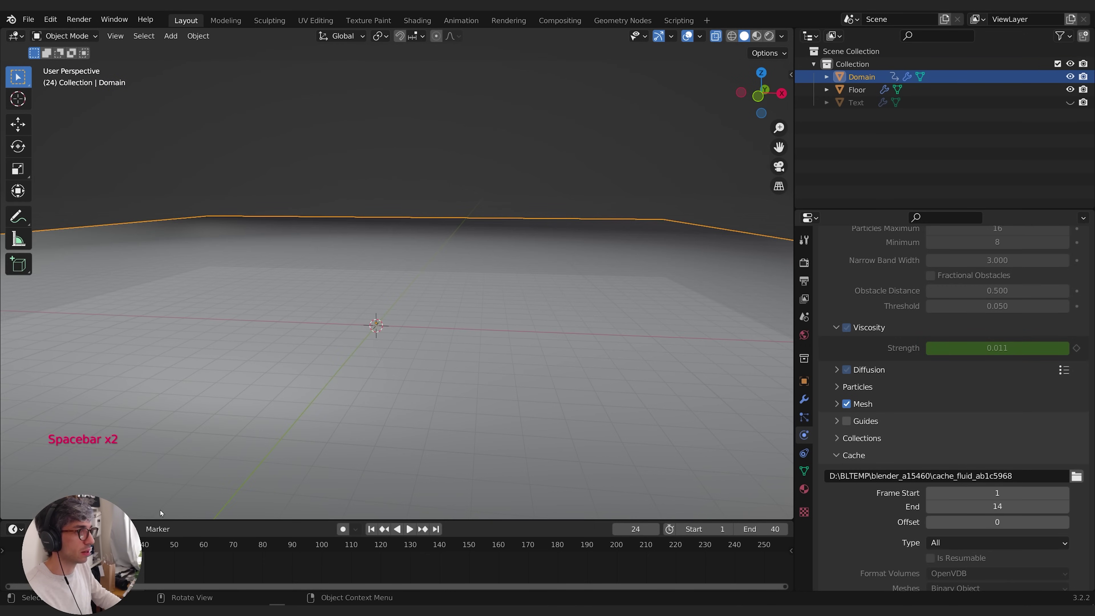
left_click(30, 561)
key("space")
key("space")
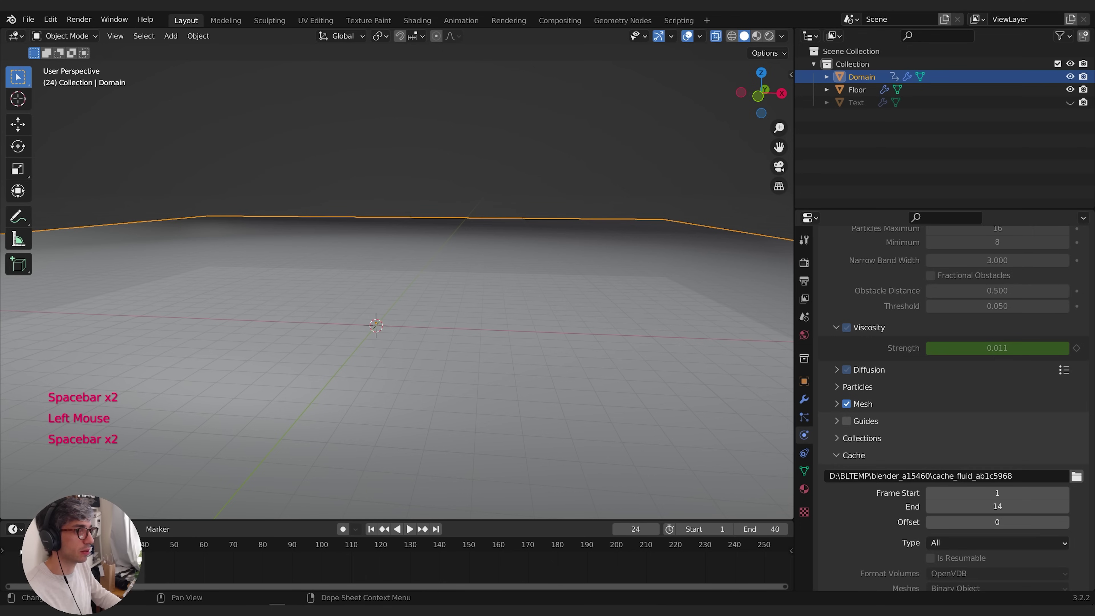
left_click(31, 561)
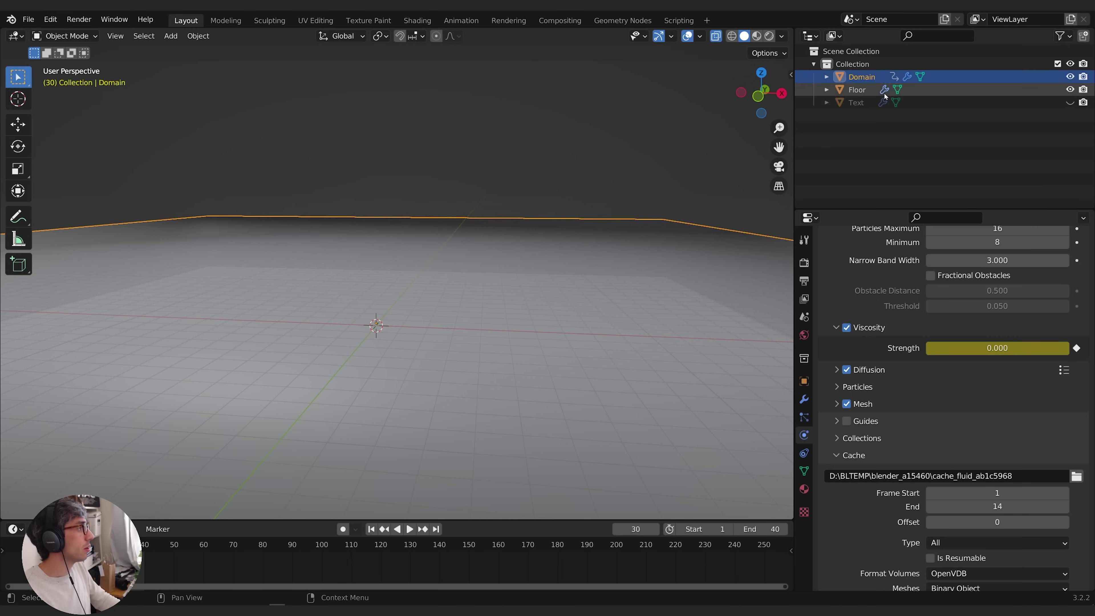
Set the fluid domain's Resolution Divisions to 300
scroll(894, 358, "up", 1)
scroll(894, 359, "down", 1)
scroll(891, 350, "up", 3)
scroll(884, 332, "down", 1)
scroll(875, 310, "up", 2)
scroll(874, 303, "down", 1)
scroll(873, 299, "up", 3)
scroll(867, 304, "down", 1)
scroll(859, 294, "up", 3)
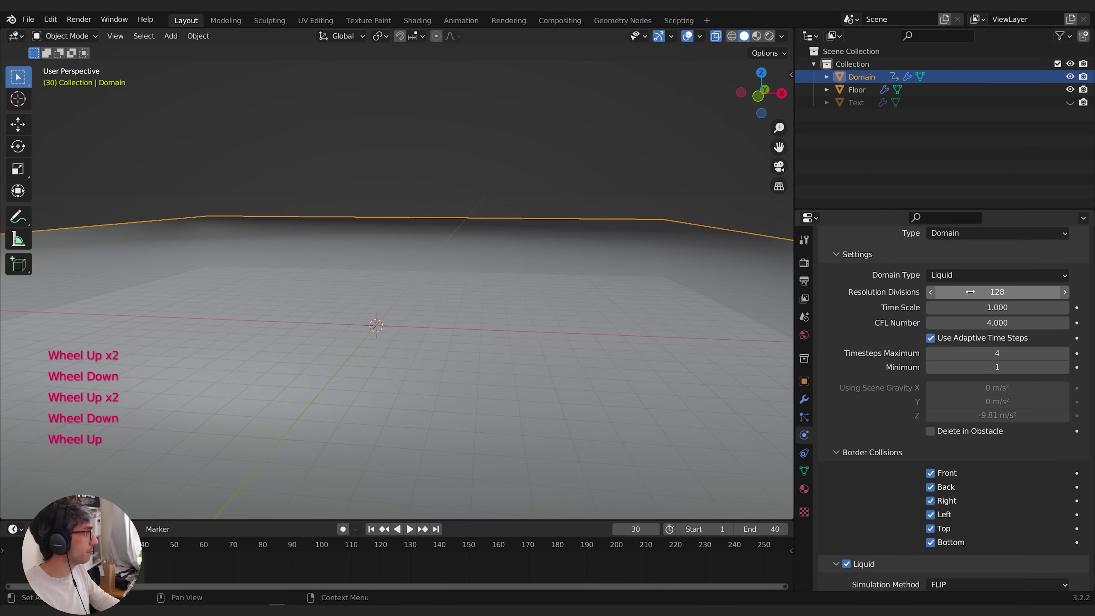
left_click(934, 292)
type("300")
key("KP_Enter")
Set the domain cache end frame to 1 and bake the fluid simulation
scroll(845, 453, "down", 1)
scroll(844, 453, "down", 10)
scroll(923, 511, "down", 1)
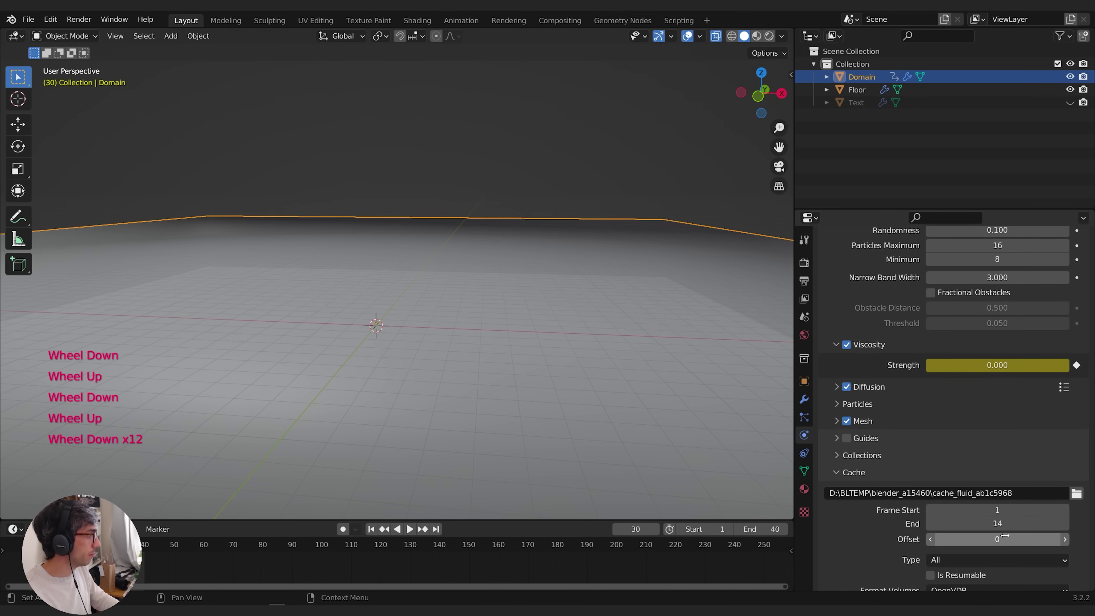
double_click(966, 524)
type("1")
key("Return")
key("q")
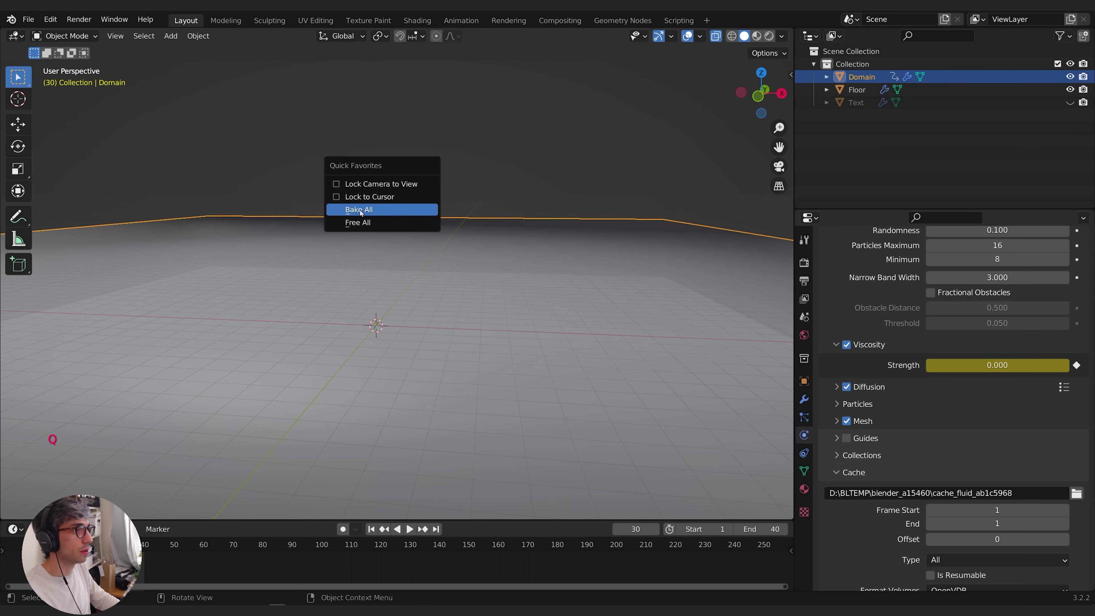
left_click(358, 210)
Deselect the domain and orbit around the baked liquid Melt mesh
middle_click_drag(362, 215, 513, 208)
scroll(423, 268, "up", 1)
left_click(569, 227)
scroll(569, 227, "up", 1, "shift")
middle_click_drag(569, 227, 589, 305, "shift")
left_click(608, 216)
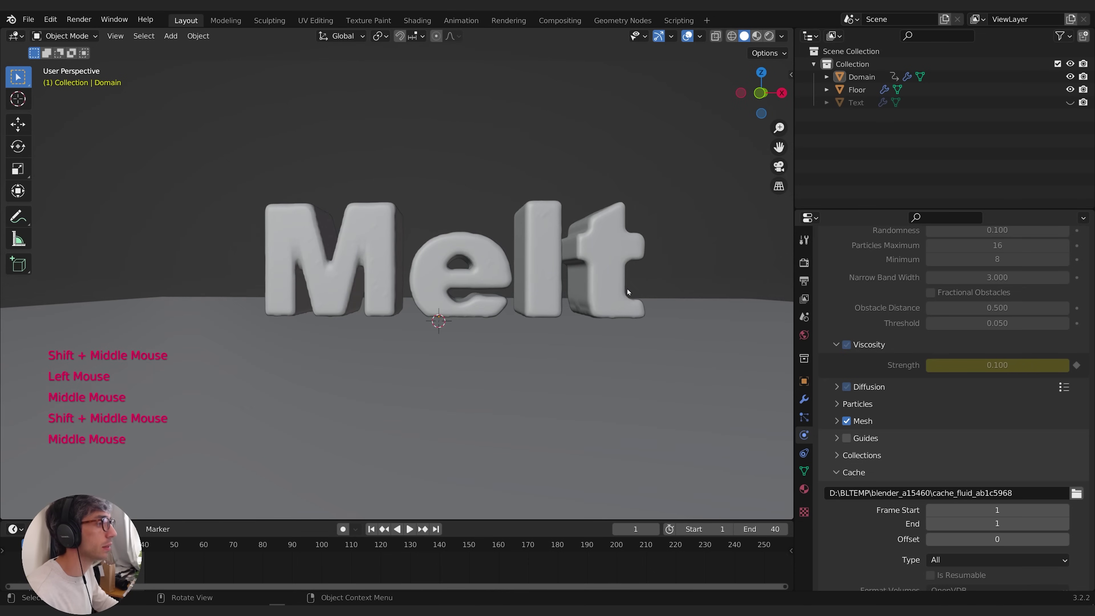
middle_click_drag(628, 288, 576, 283)
View the Melt text from the front, then orbit into a perspective view
key("KP_1")
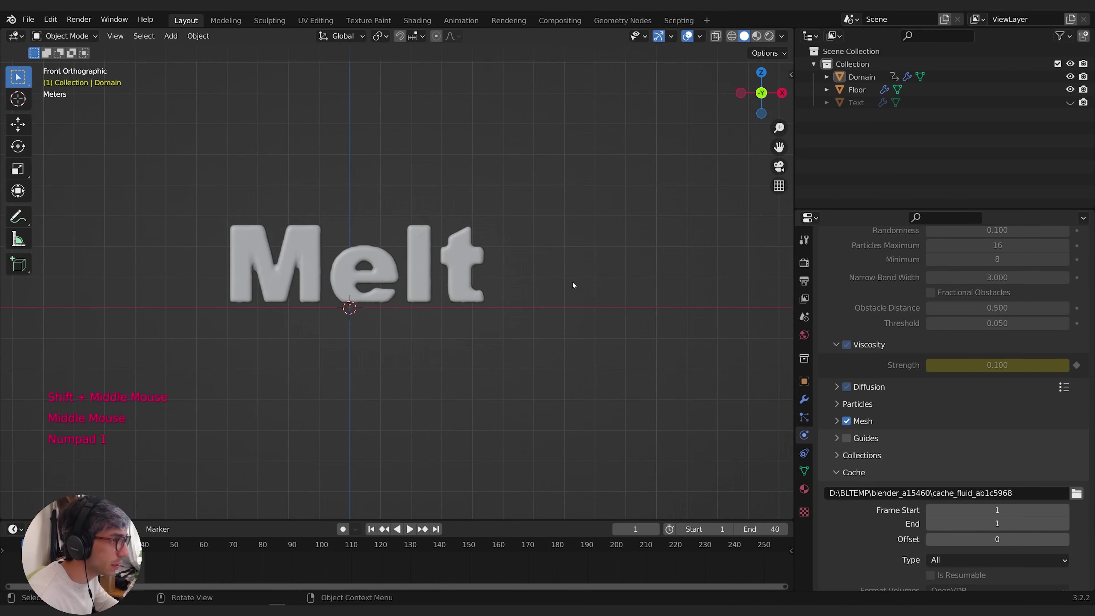
scroll(573, 282, "up", 3)
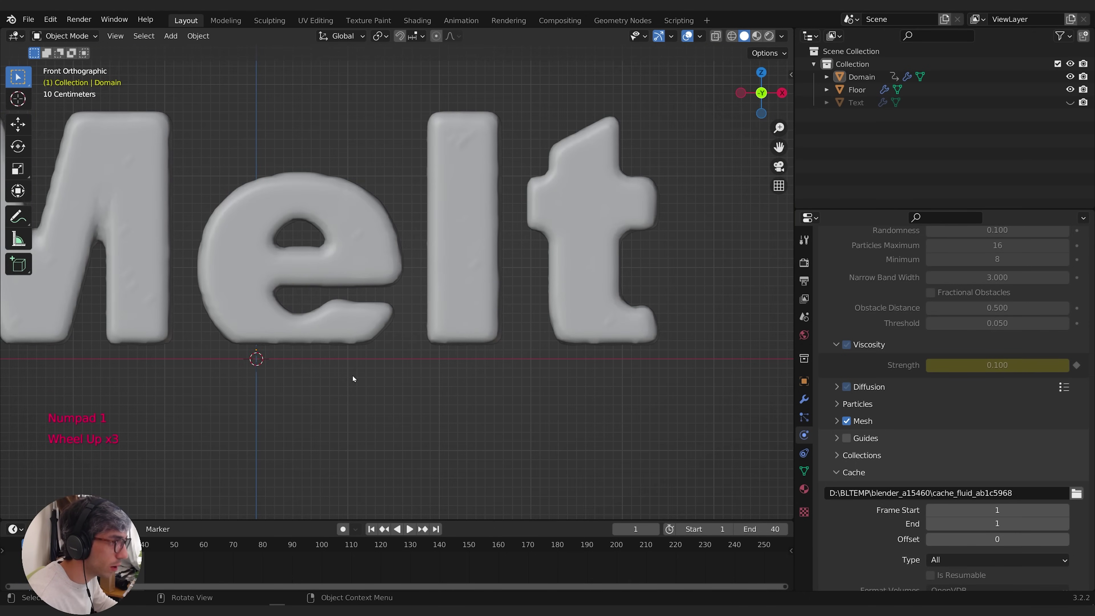
scroll(395, 369, "down", 2)
middle_click_drag(396, 369, 391, 318)
scroll(484, 359, "down", 2)
Add a plane mesh and scale it up across the floor
key("shift+s")
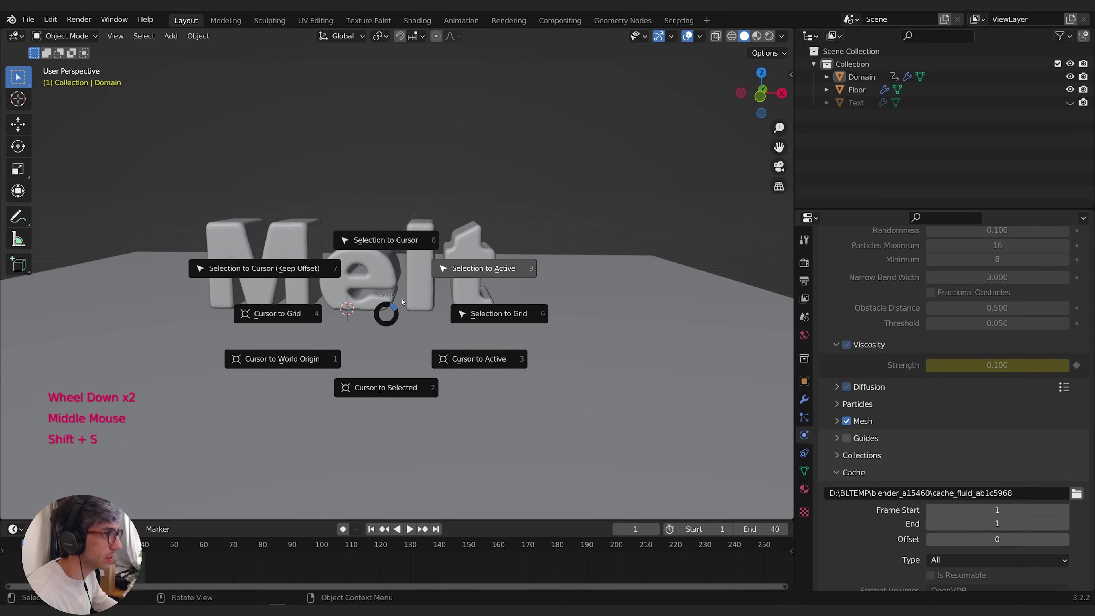
key("shift+a")
mouse_move(364, 72)
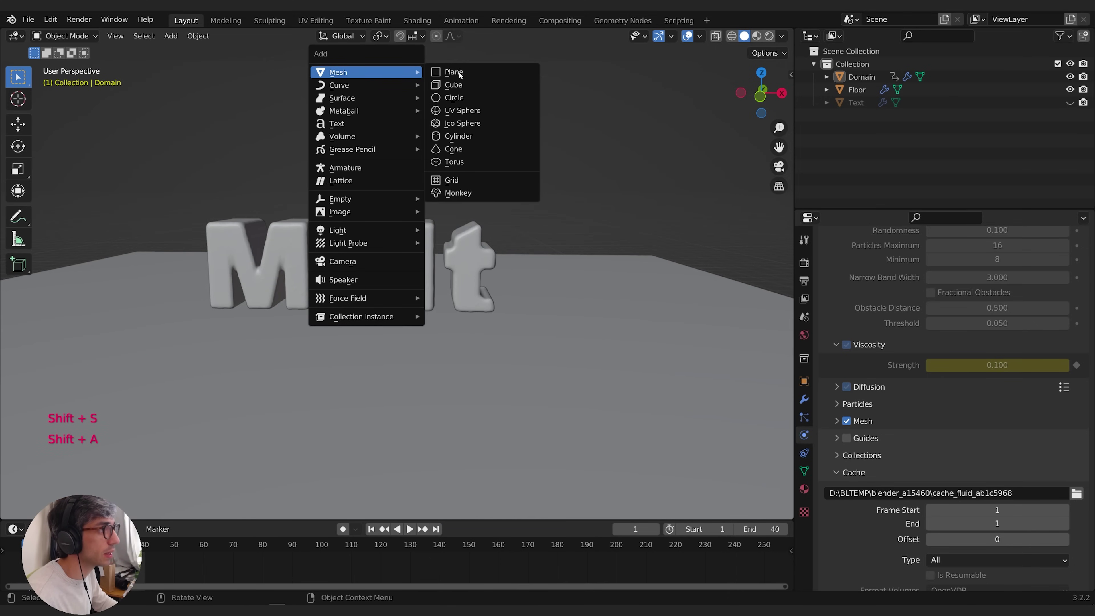
left_click(511, 75)
key("s")
middle_click(464, 327)
Raise the plane 0.211 m along Z to sit at the base of the Melt letters
key("g")
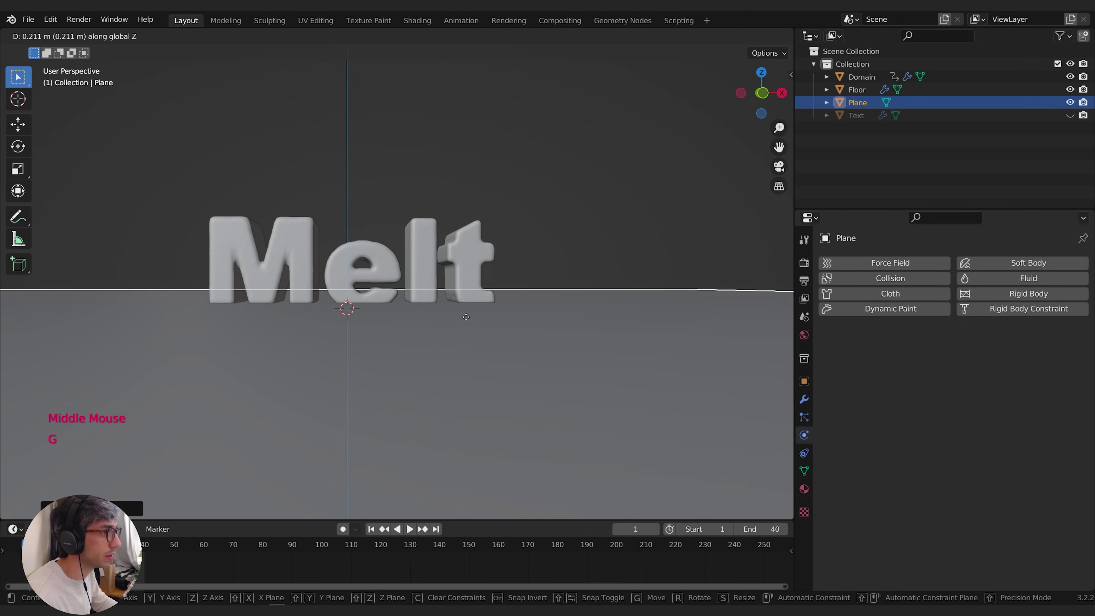
left_click(467, 321)
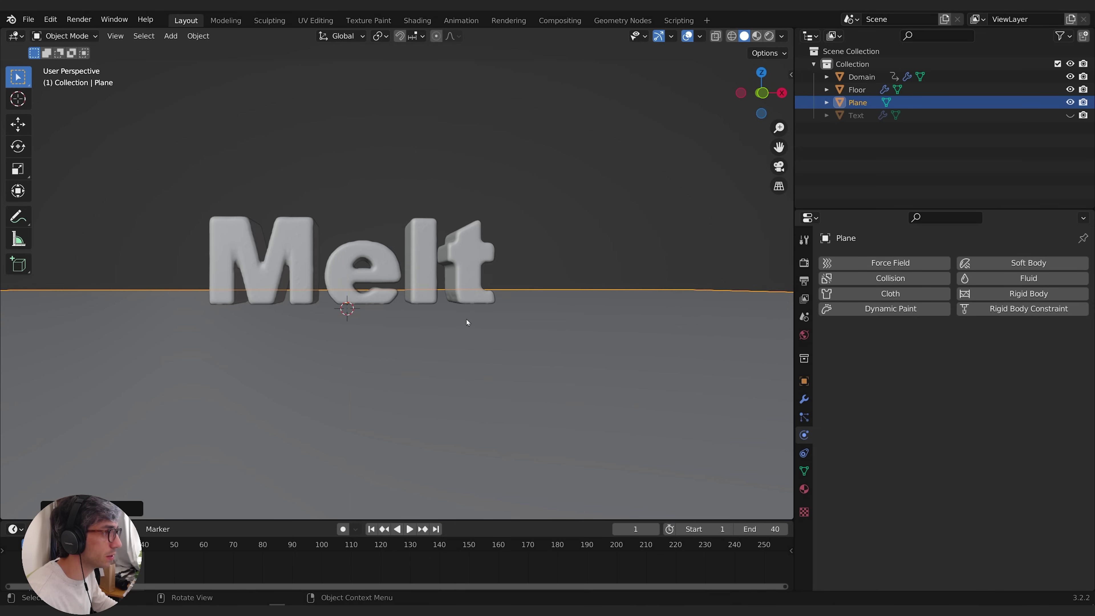
scroll(461, 323, "up", 1)
scroll(462, 323, "down", 1)
scroll(459, 323, "up", 2)
key("g")
left_click(515, 352)
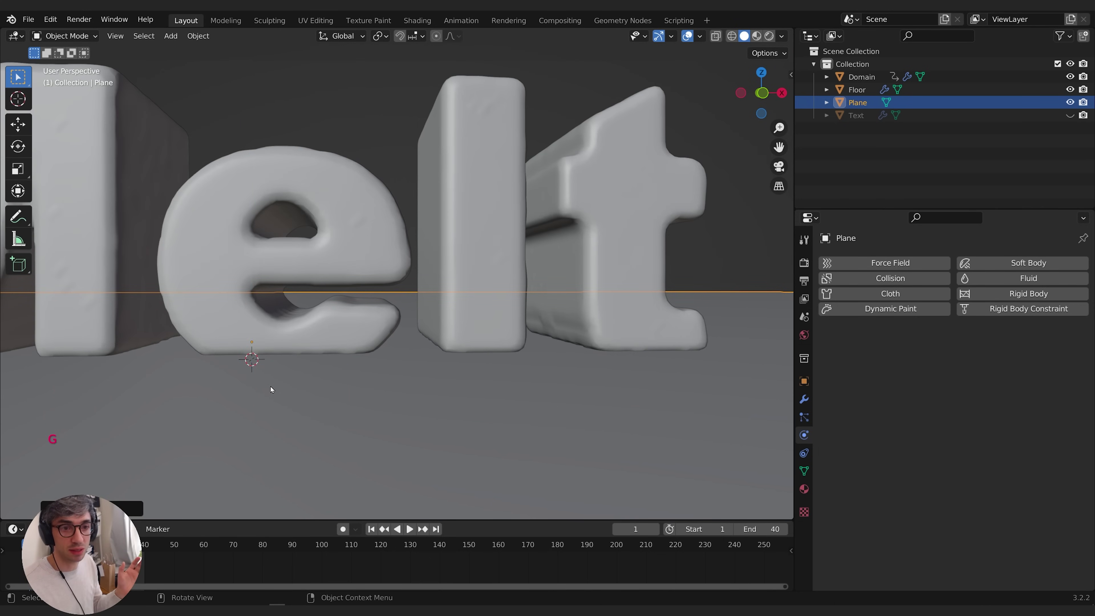
middle_click_drag(539, 391, 436, 380)
scroll(508, 383, "down", 1)
scroll(271, 331, "down", 1)
scroll(271, 332, "down", 1, "shift")
scroll(376, 381, "up", 1)
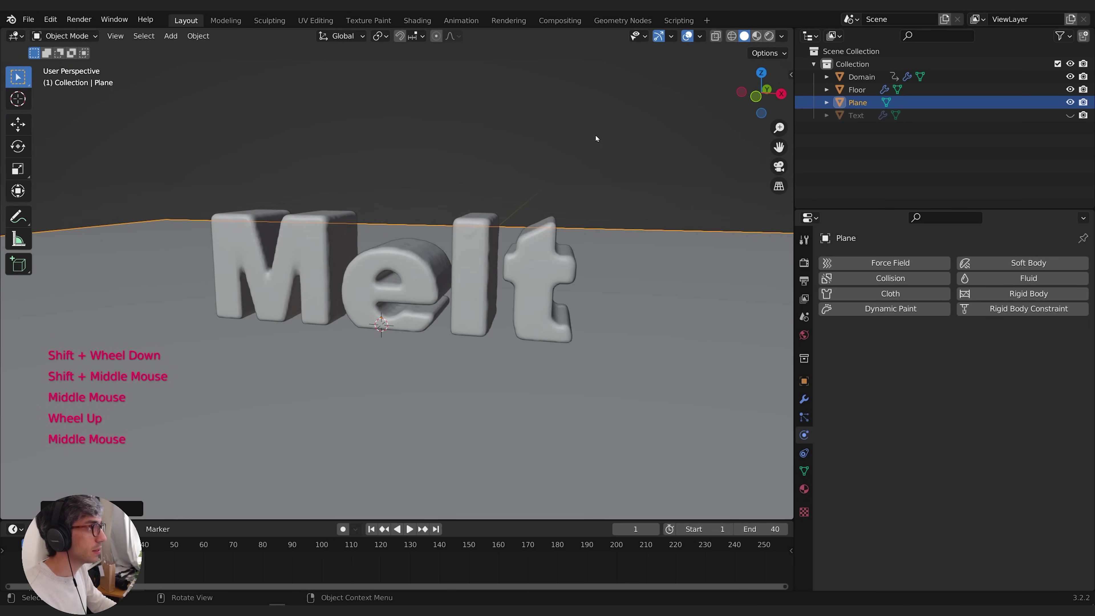
Add a camera, lock it to the view, and frame the Melt text through it
key("shift+a")
left_click(525, 328)
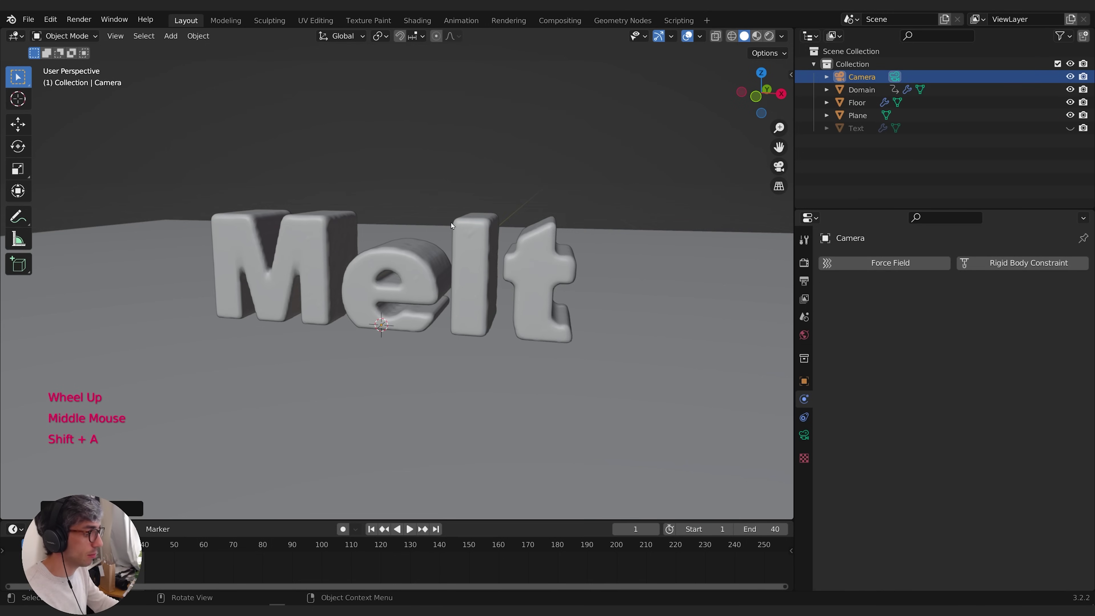
key("KP_0")
left_click(789, 74)
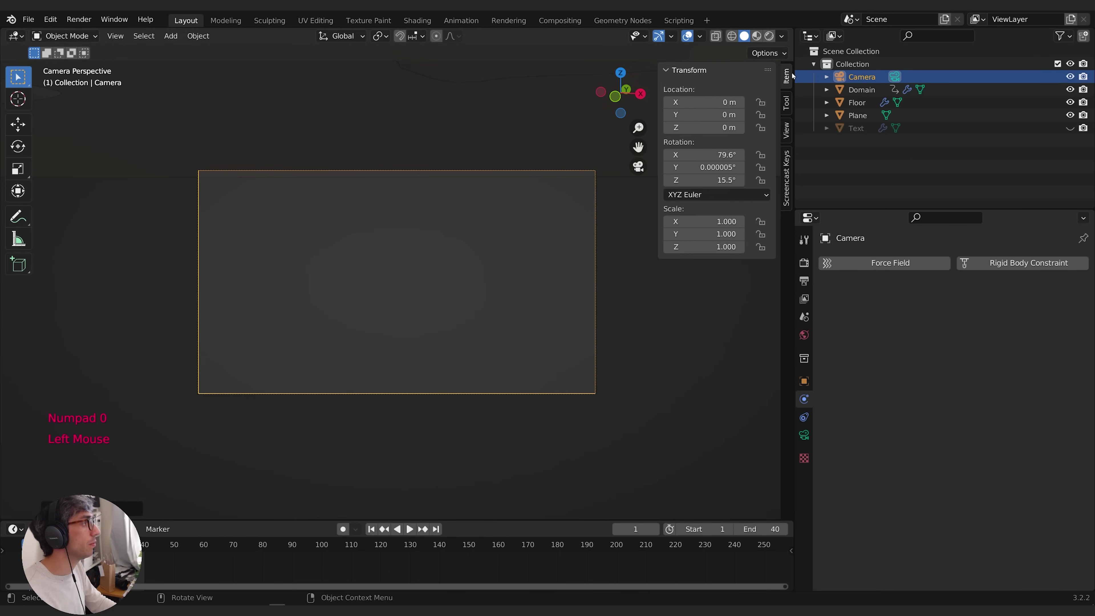
left_click(785, 131)
scroll(431, 237, "down", 1)
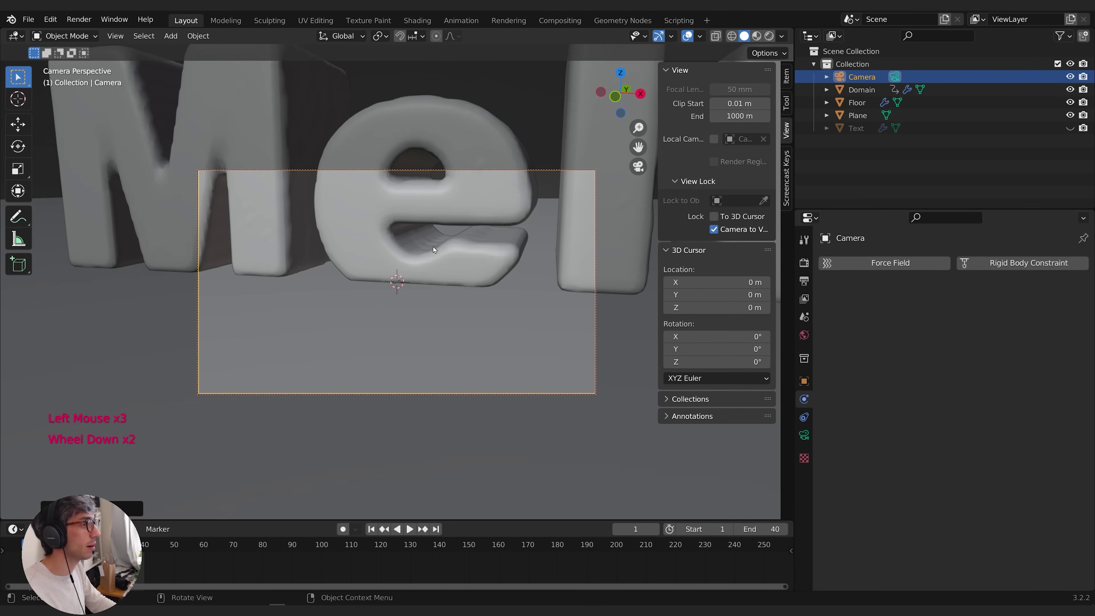
middle_click_drag(409, 242, 469, 232, "shift")
left_click_drag(659, 233, 832, 235)
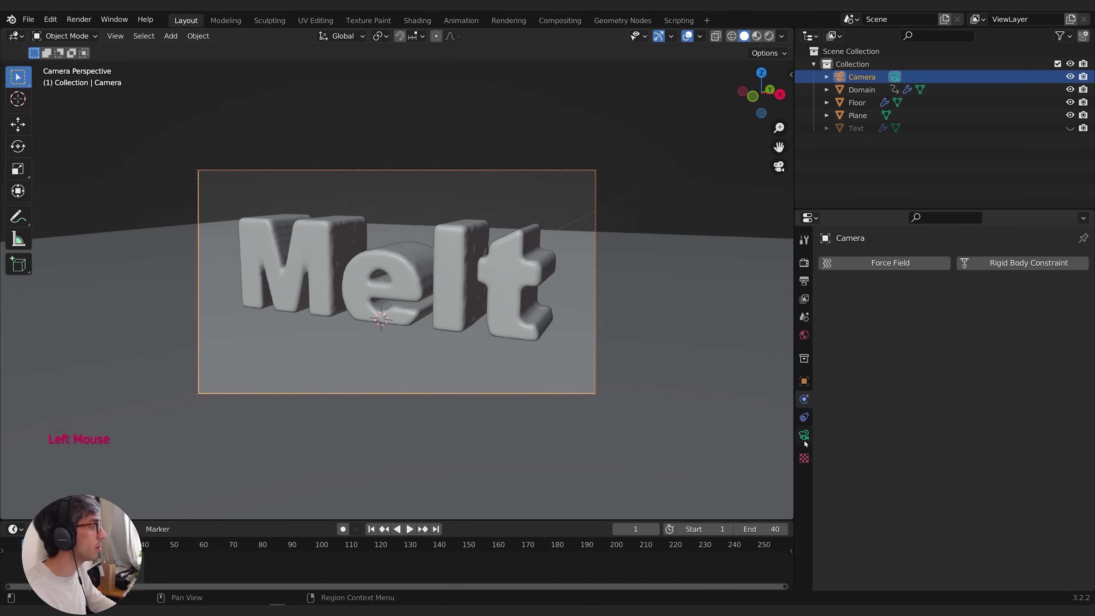
Turn on the camera's Passepartout at 1.000 to black out everything outside the frame
left_click(803, 431)
left_click(853, 512)
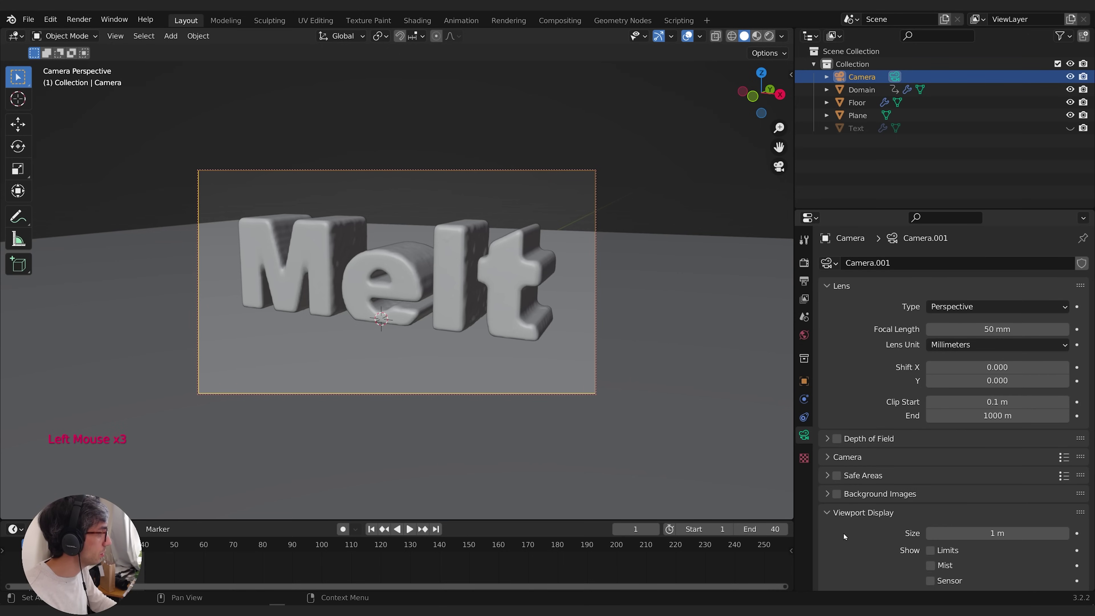
scroll(846, 534, "down", 3)
left_click(930, 542)
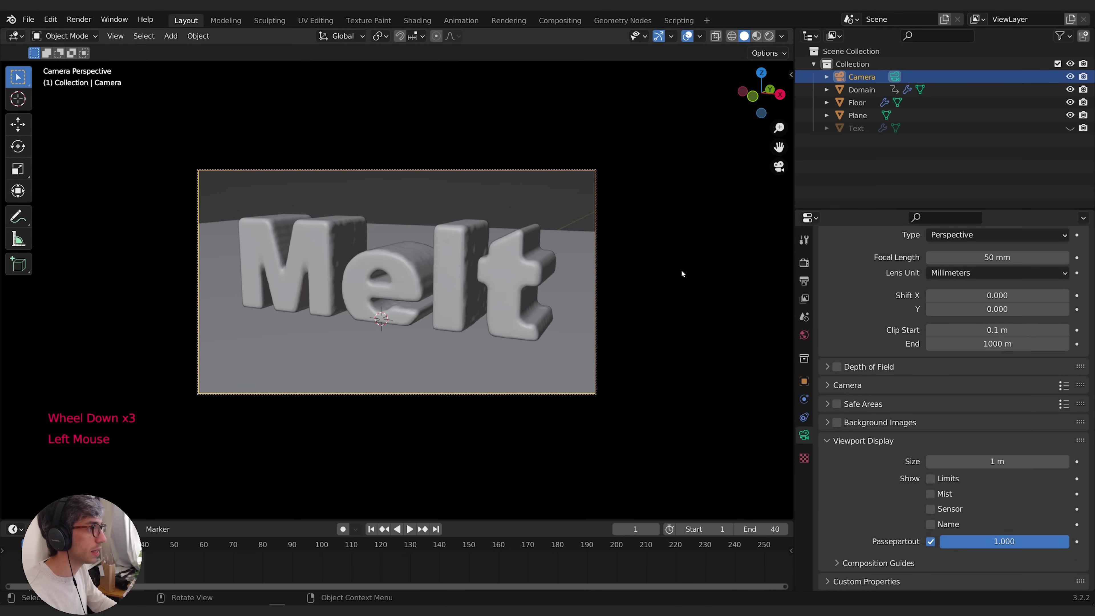
Unlock the camera from the view and recentre the camera frame
left_click(791, 75)
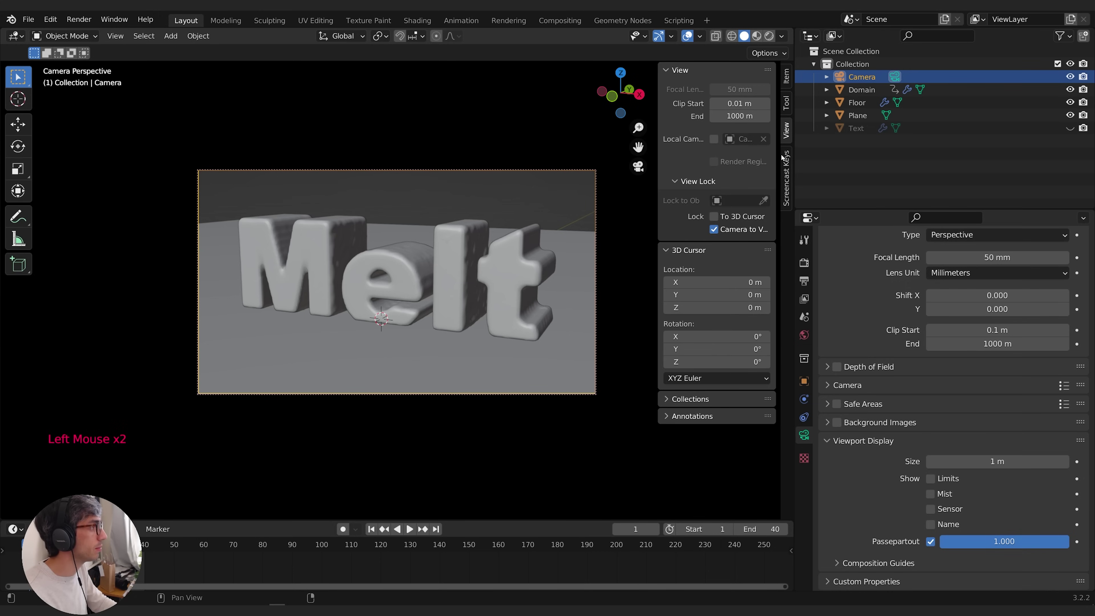
left_click(714, 229)
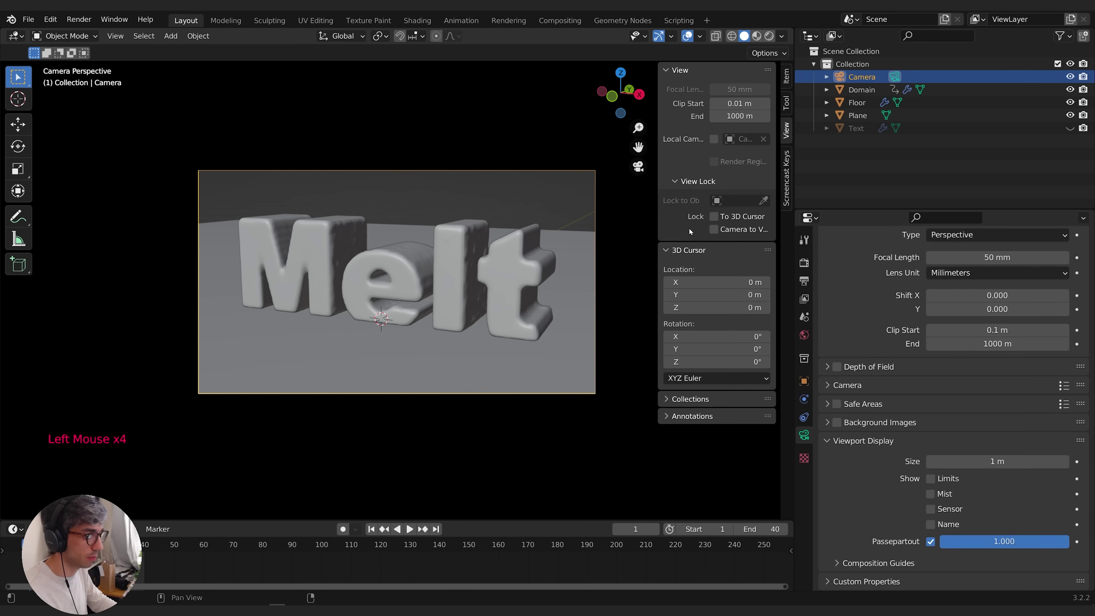
key("n")
scroll(491, 364, "up", 2)
middle_click_drag(523, 345, 550, 345, "shift")
Switch the viewport to Rendered shading and enable Ambient Occlusion
left_click(769, 35)
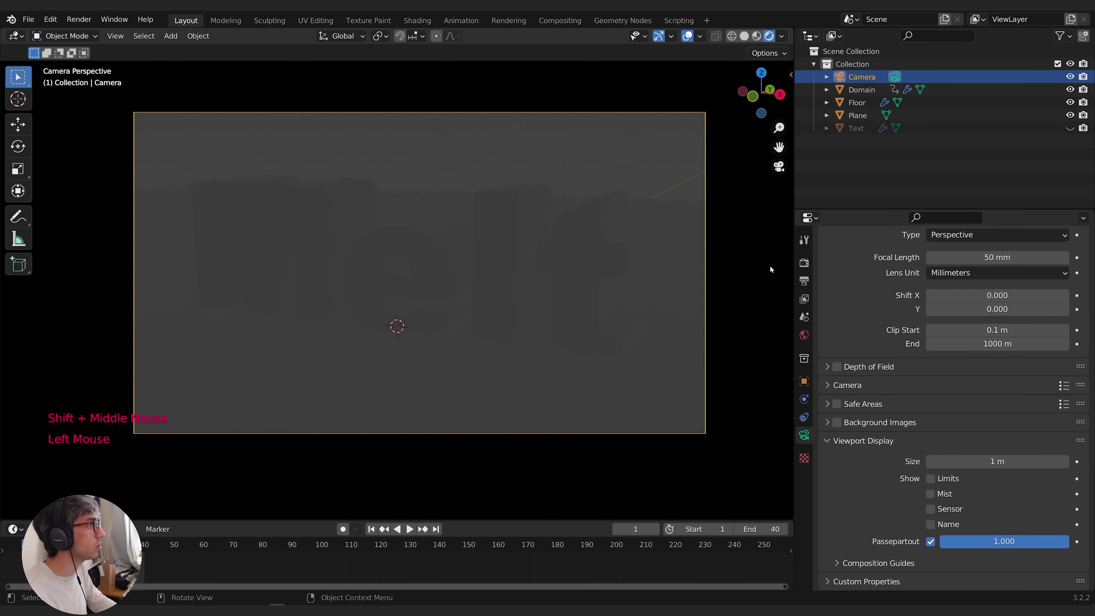
left_click(805, 262)
left_click(837, 304)
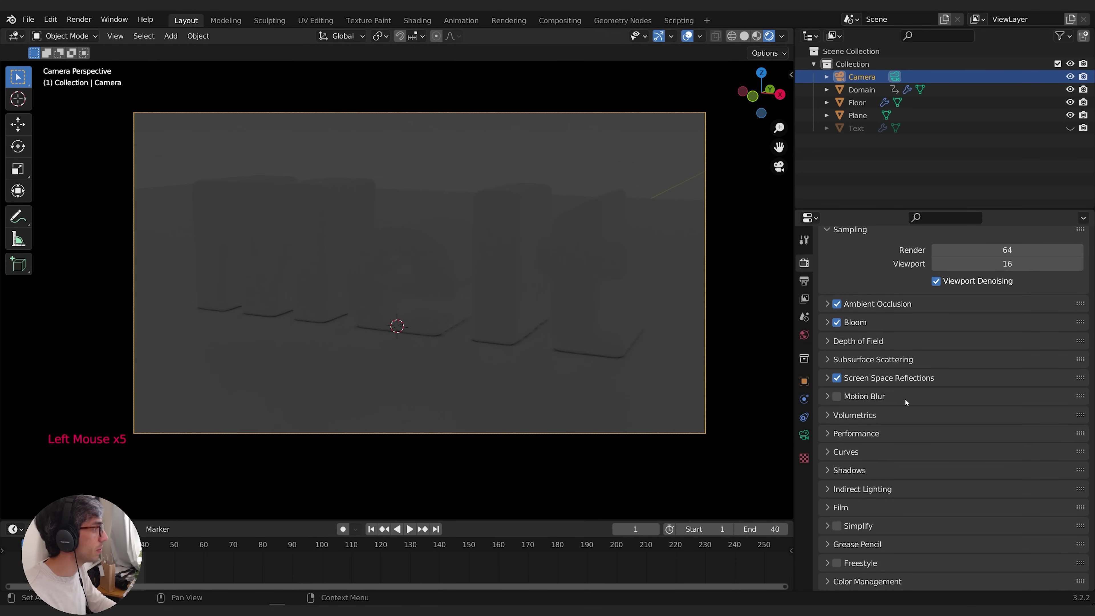
Add a Sun light and rotate it to angle onto the text
key("shift+a")
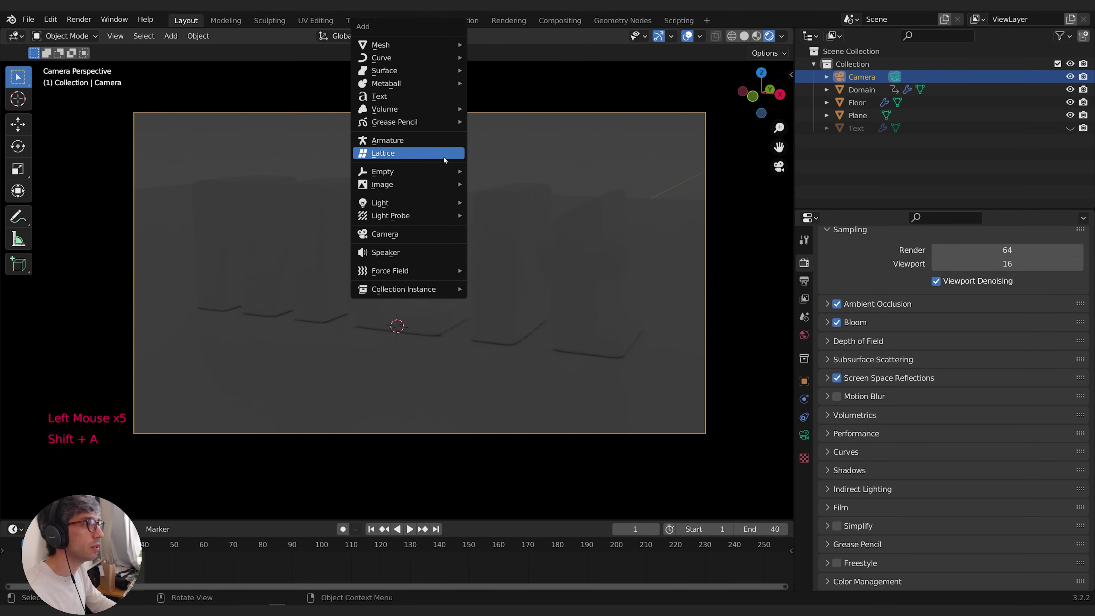
mouse_move(412, 204)
left_click(541, 226)
key("r")
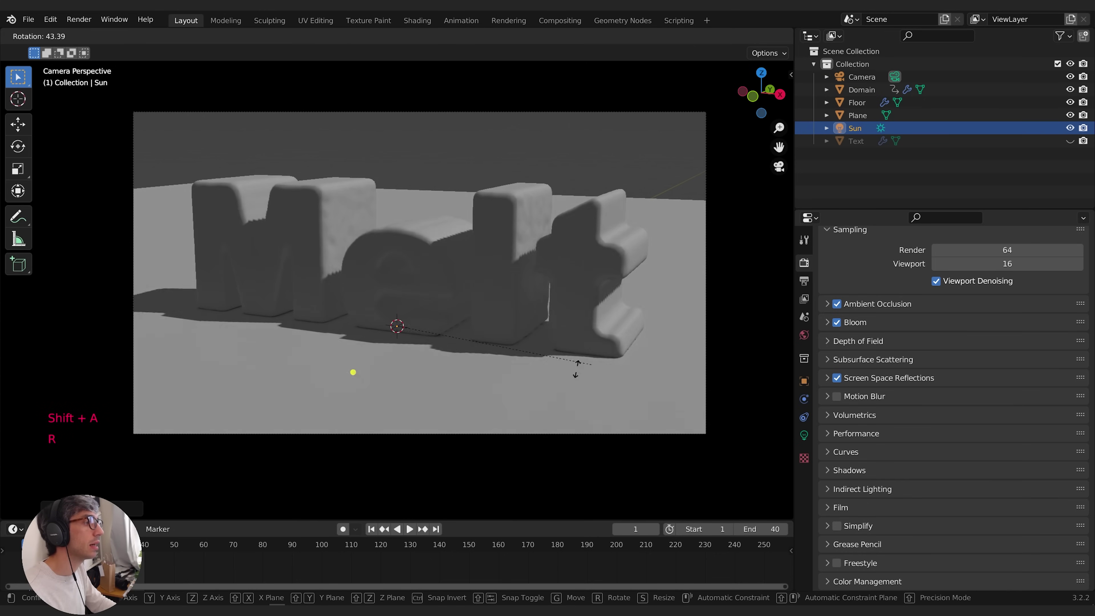
left_click(364, 381)
key("r")
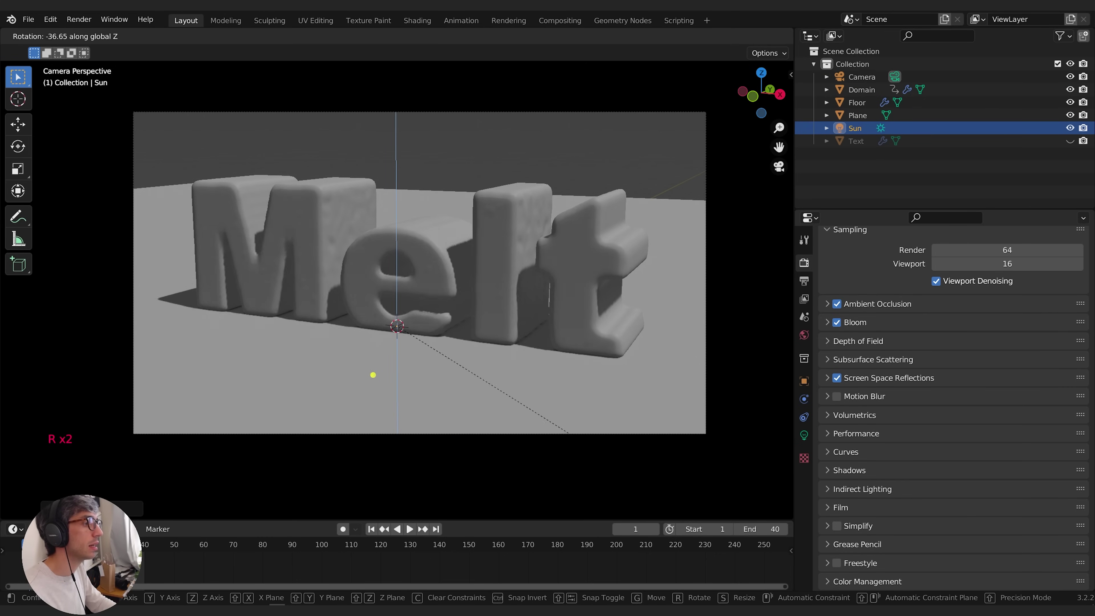
left_click(419, 433)
Duplicate the sun in place and rotate the copy around the Z axis
key("shift+d")
right_click(613, 259)
key("r")
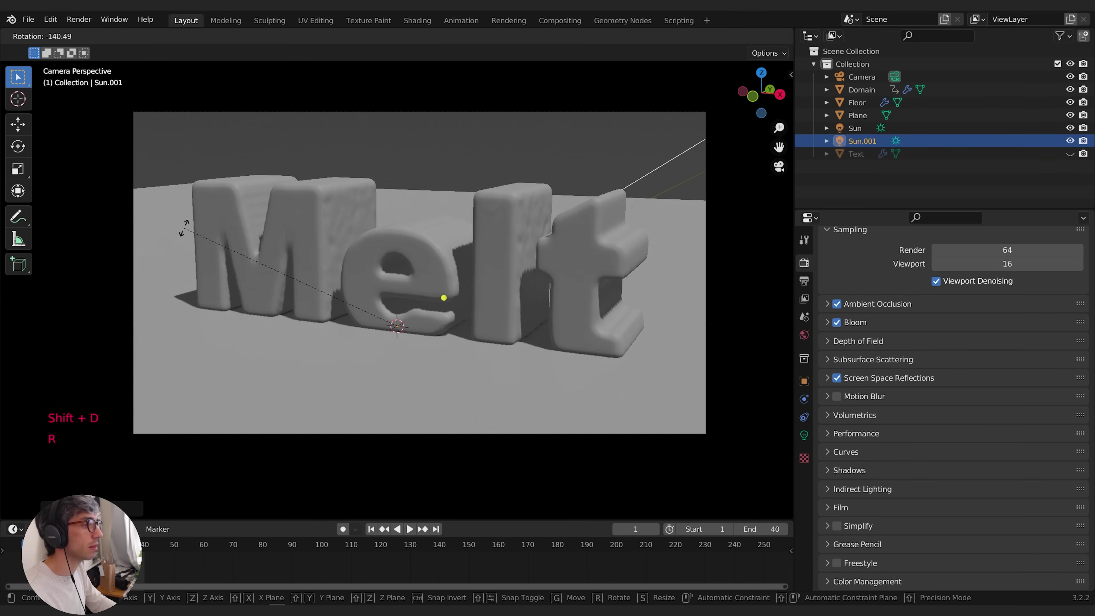
key("z")
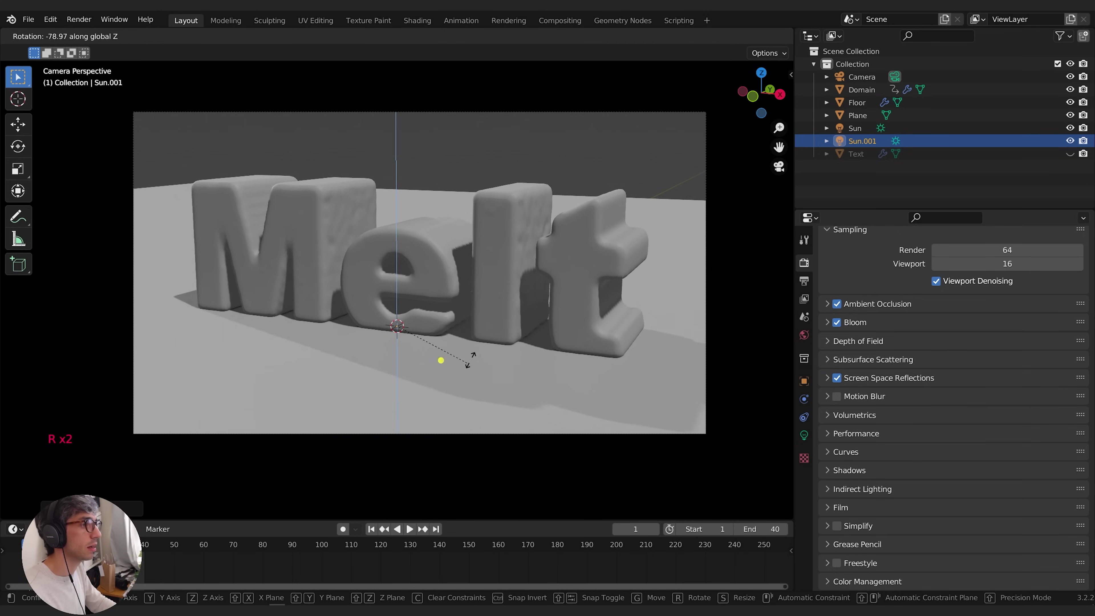
left_click(487, 336)
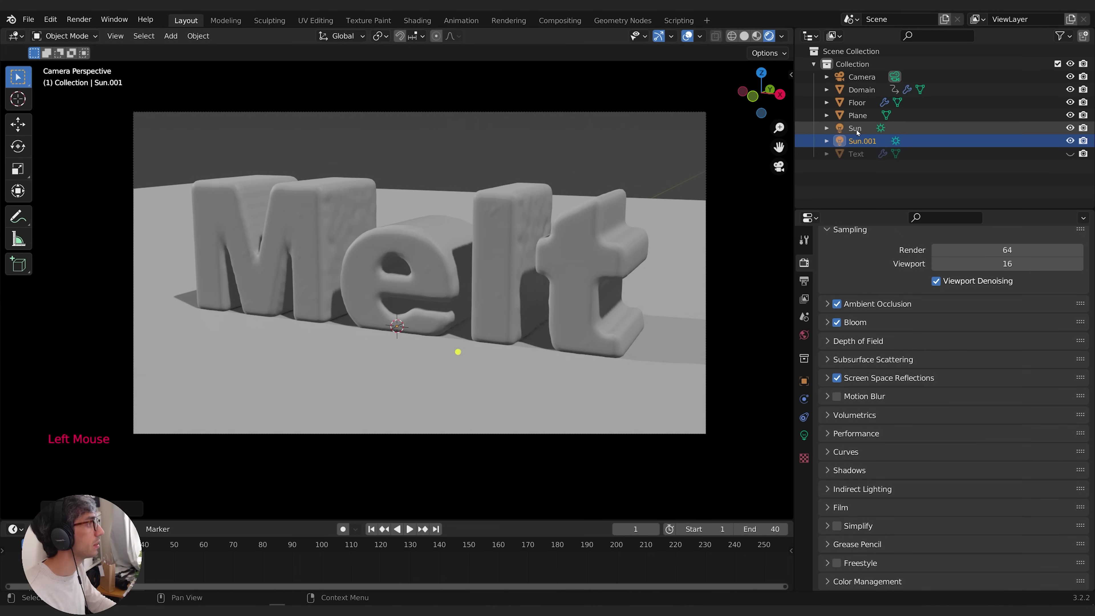
Set the first Sun to strength 2.010 with a pale blue colour
left_click(880, 128)
left_click_drag(983, 358, 1005, 358)
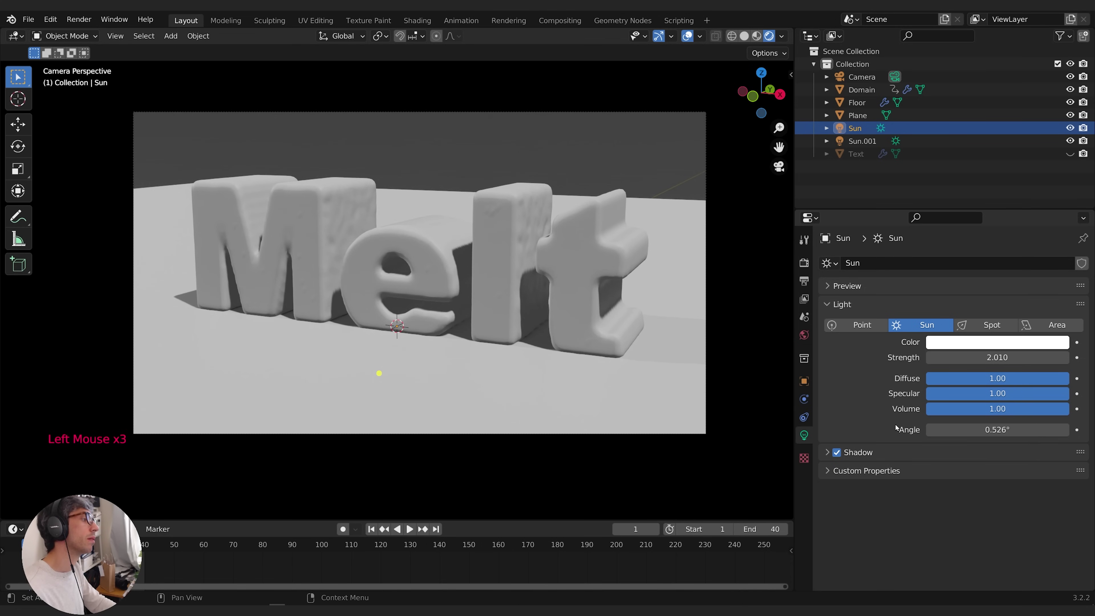
left_click(989, 344)
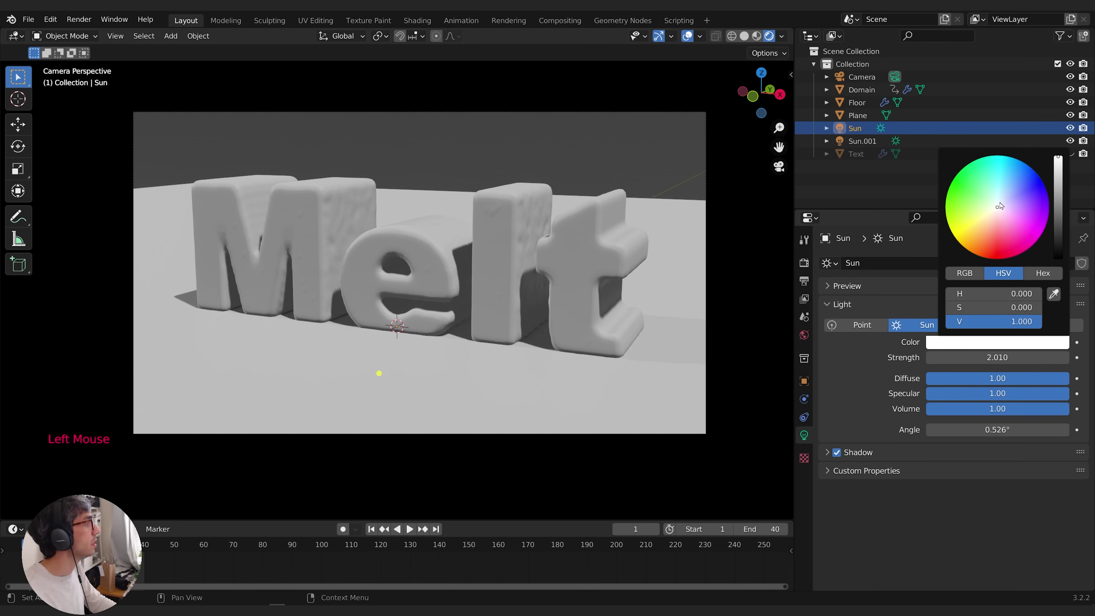
left_click_drag(1000, 206, 1003, 204)
Tint Sun.001 pink and raise its strength to 5.120
left_click(863, 141)
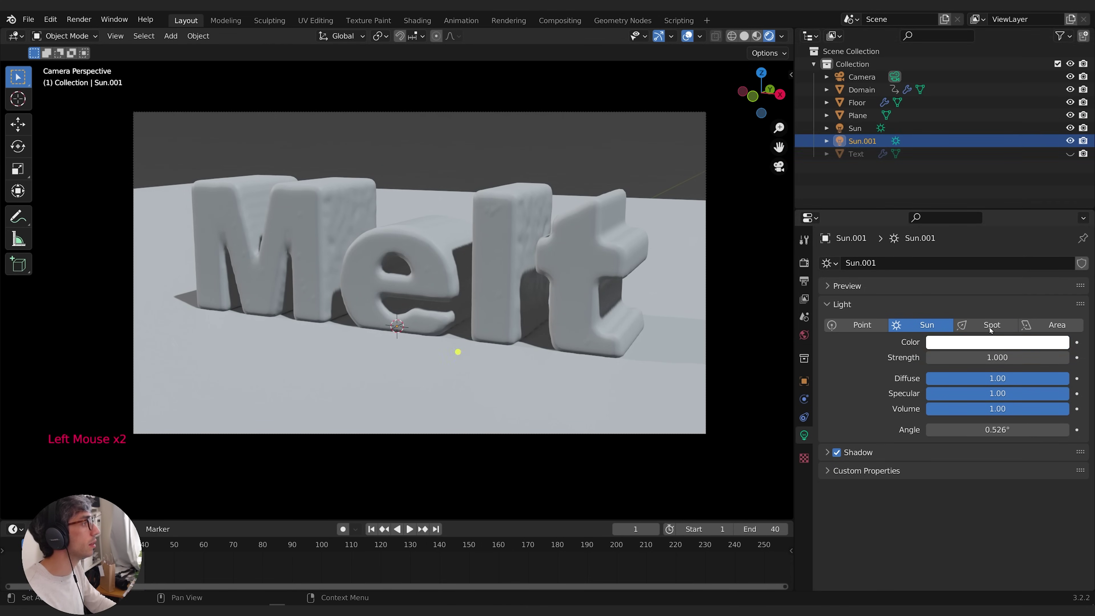
left_click(995, 343)
left_click_drag(999, 218, 994, 225)
left_click_drag(991, 358, 1048, 357)
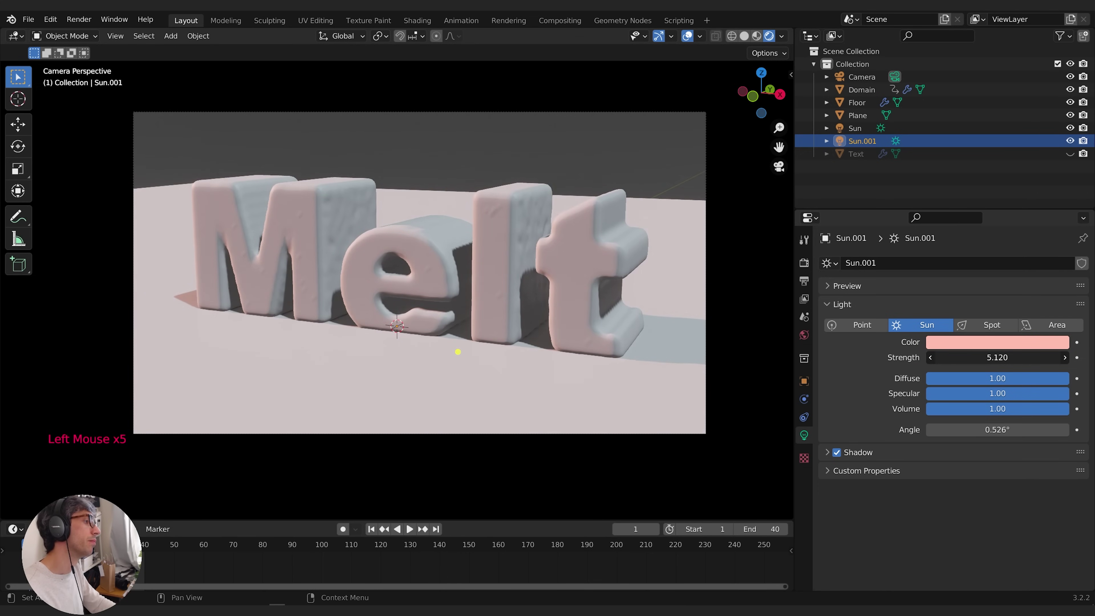
Select the Domain and split the viewport, hiding tools, gizmos and overlays in the camera view
left_click(593, 266)
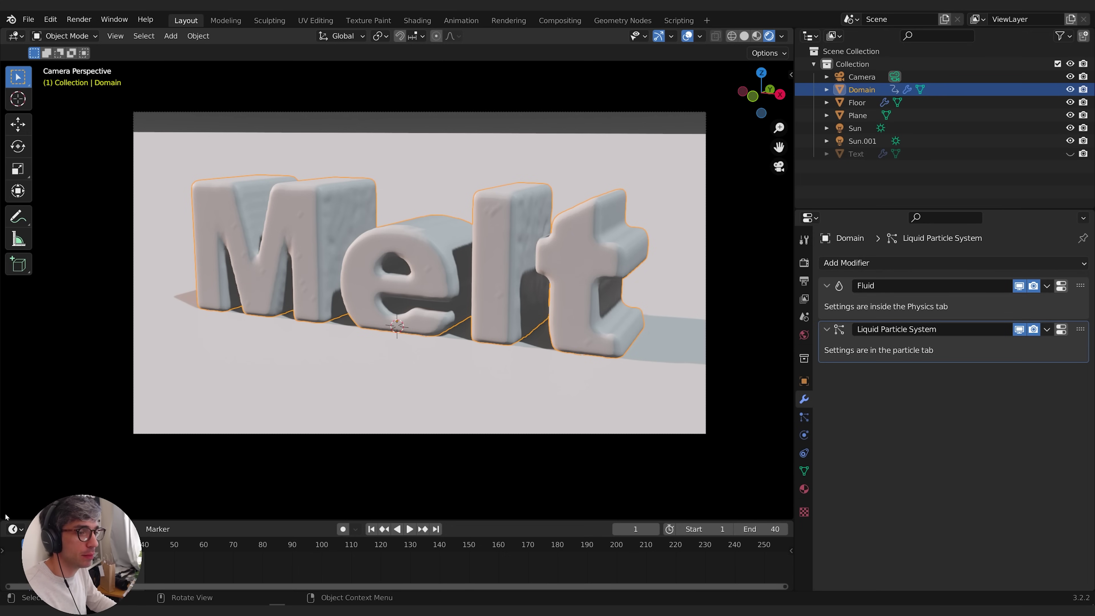
left_click_drag(22, 516, 331, 514)
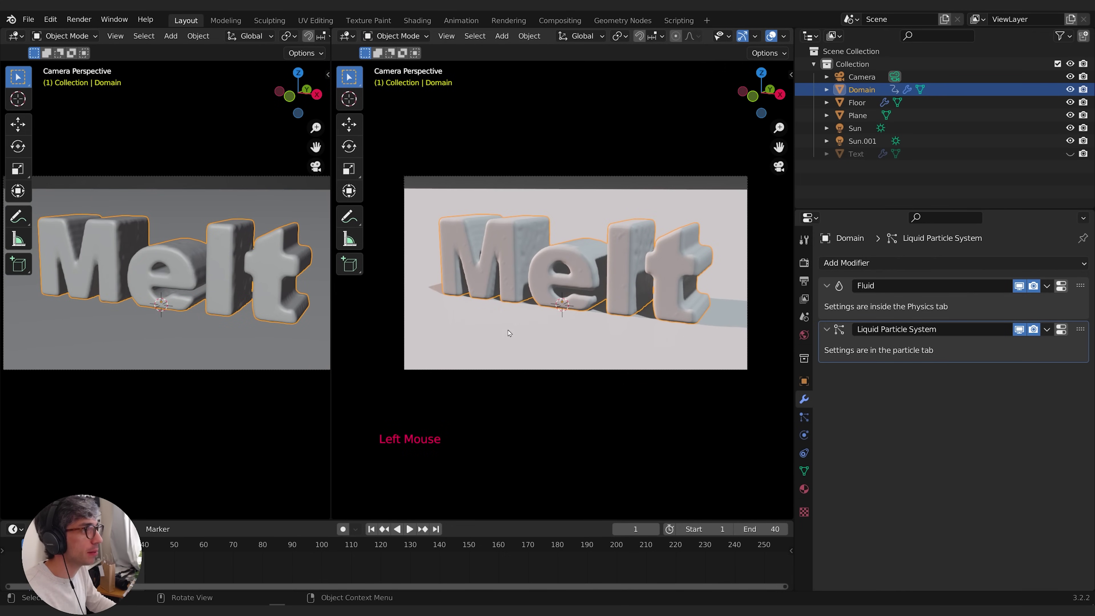
scroll(558, 337, "up", 2)
key("t")
key("n")
key("n")
left_click(742, 36)
left_click(772, 37)
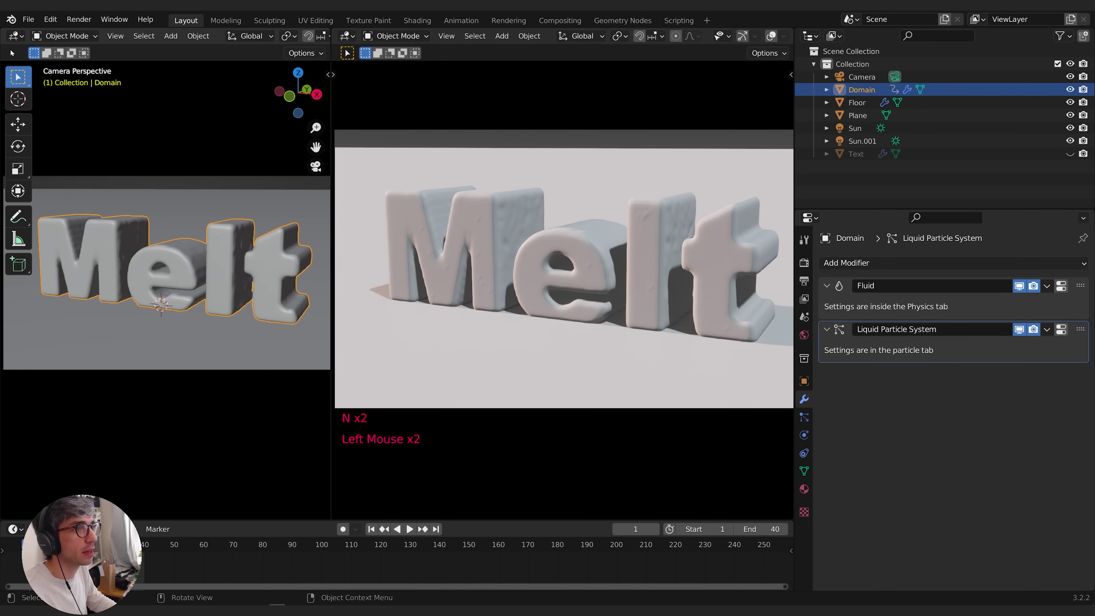
Turn the left area into the Shader Editor and zoom in on the material nodes
left_click(14, 36)
left_click(121, 156)
scroll(186, 230, "up", 1)
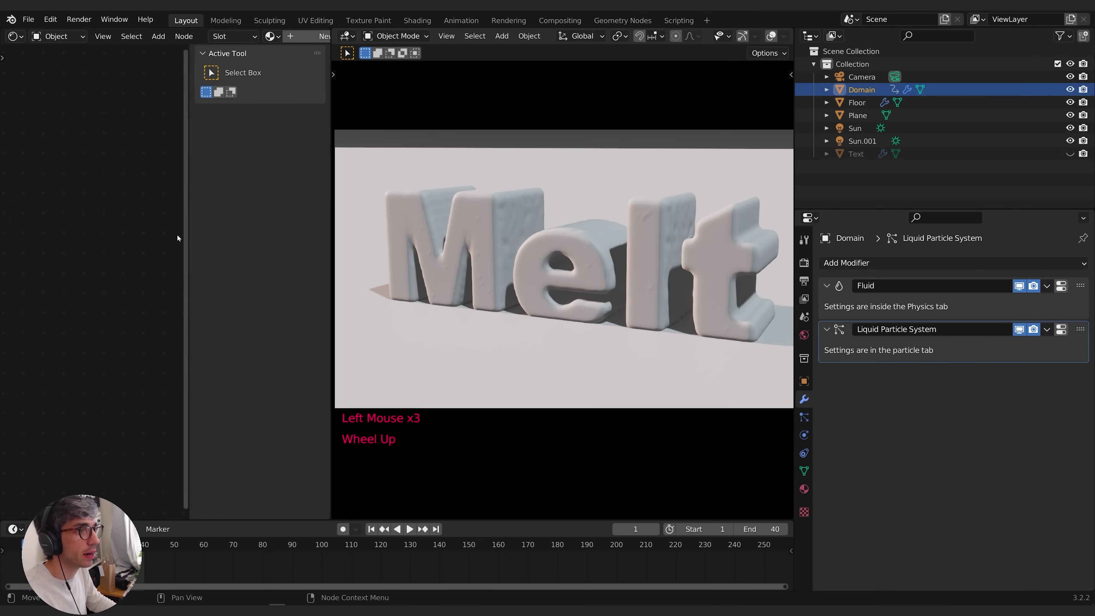
left_click_drag(190, 225, 251, 197)
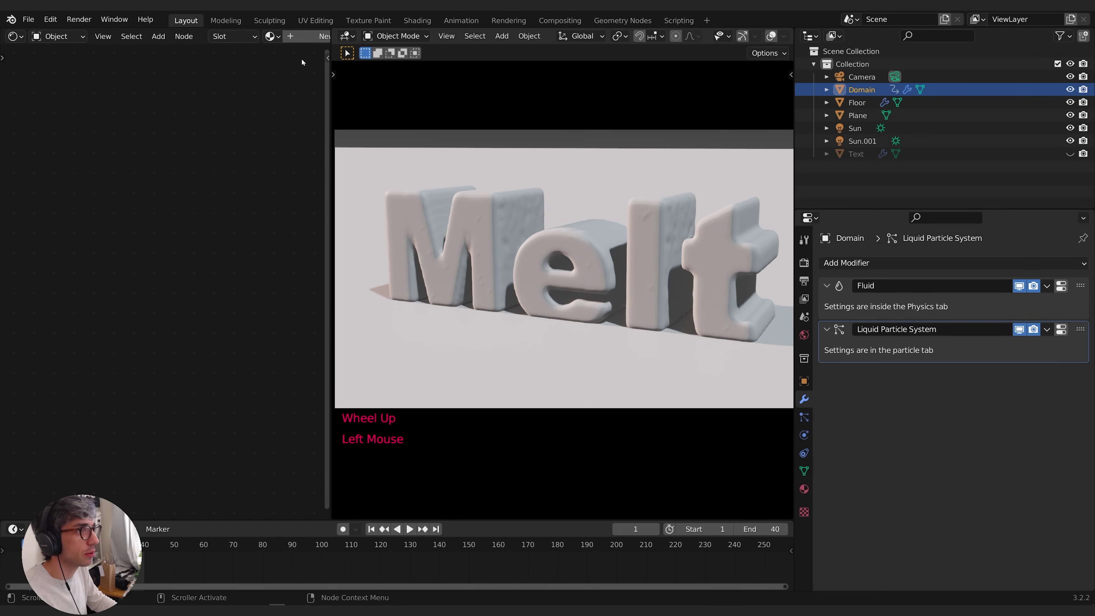
scroll(198, 342, "up", 2)
scroll(199, 341, "down", 1)
scroll(198, 342, "up", 1)
middle_click_drag(198, 341, 313, 252)
scroll(239, 302, "up", 1)
scroll(239, 301, "down", 1)
scroll(239, 302, "up", 1)
scroll(239, 301, "up", 1)
middle_click_drag(65, 259, 66, 262)
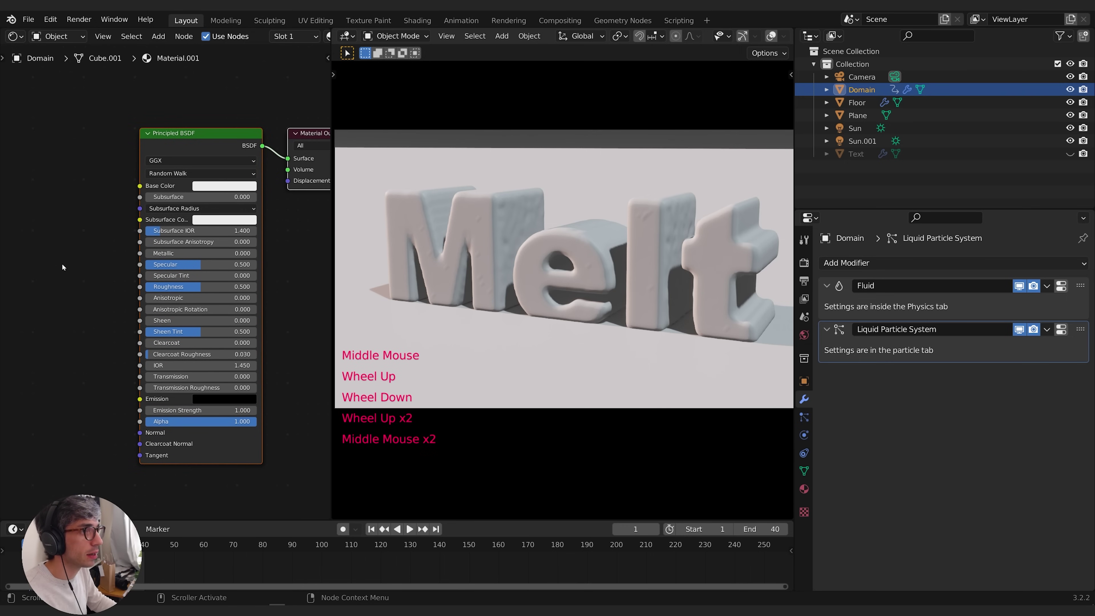
Set Subsurface to 0.561, a golden yellow base colour and a warm beige subsurface colour
mouse_move(205, 197)
left_mouse_down()
mouse_move(235, 197)
mouse_move(209, 200)
left_mouse_up()
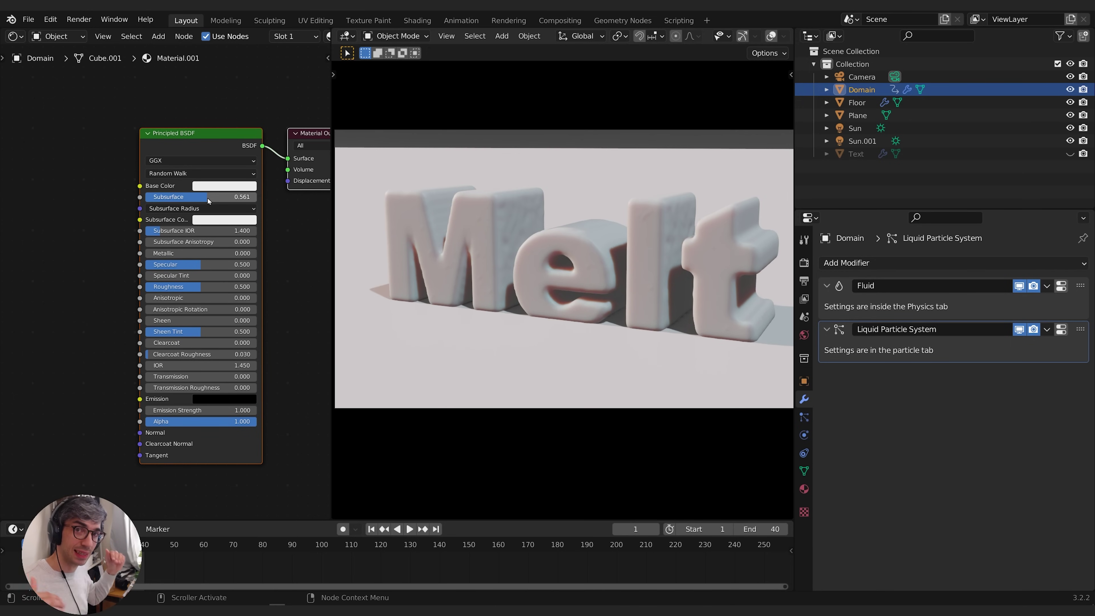
left_click(224, 186)
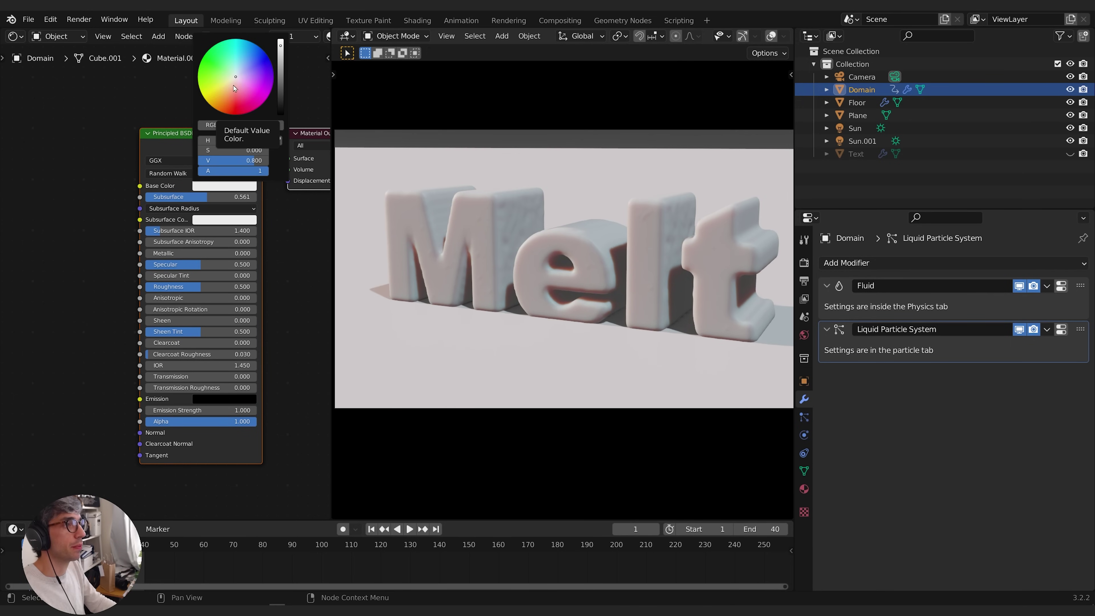
left_click(229, 90)
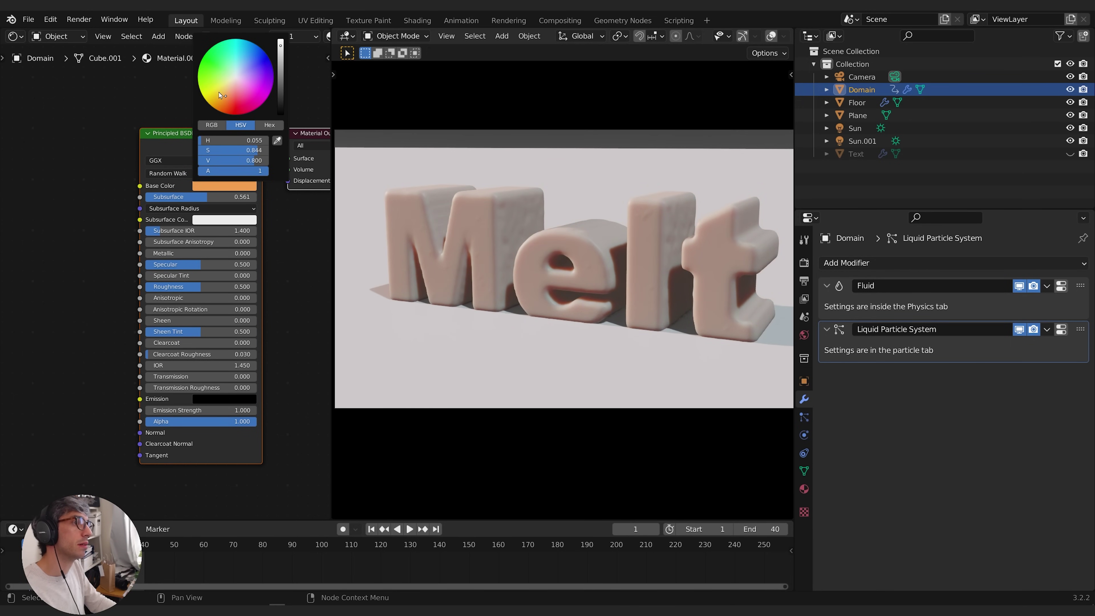
left_click_drag(224, 98, 214, 102)
left_click(225, 220)
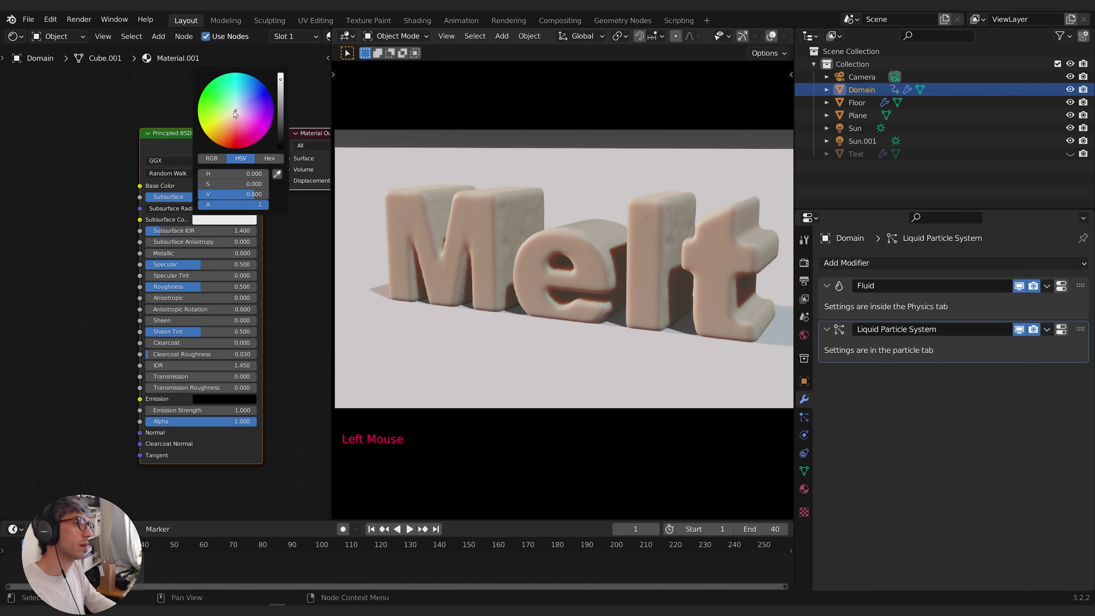
left_click_drag(236, 111, 230, 124)
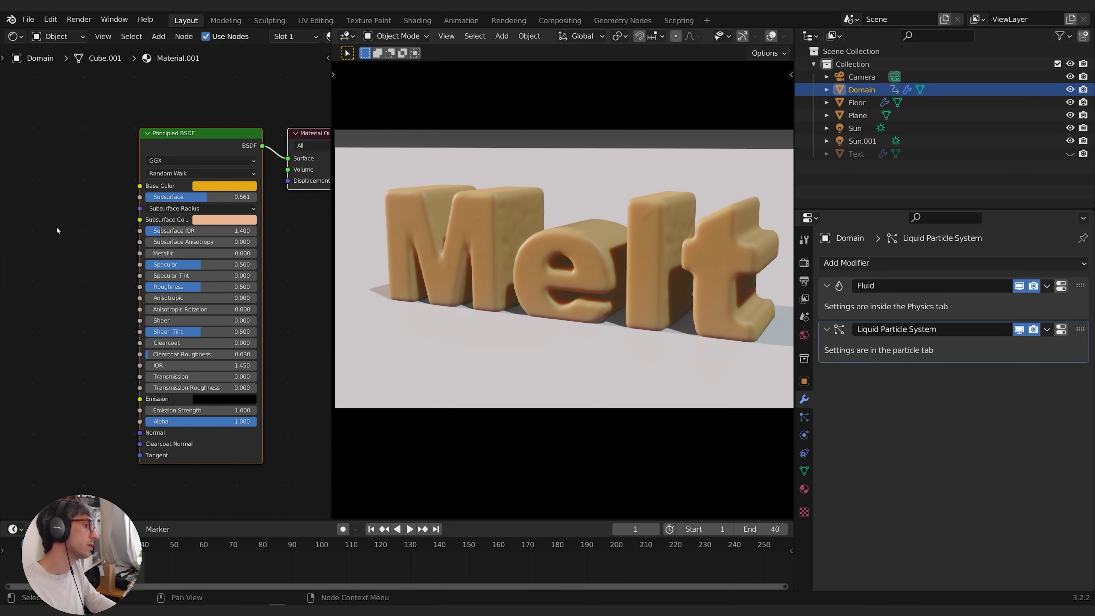
Raise Specular to 0.773 and lower Roughness to 0.148 for a glossy finish
left_click(166, 265)
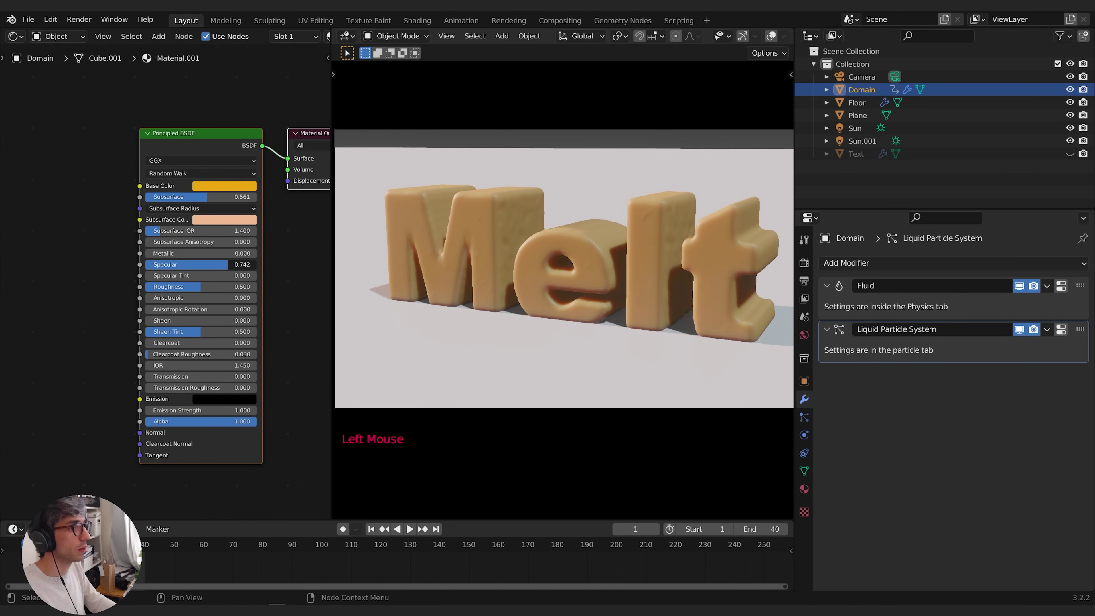
left_click_drag(228, 264, 186, 286)
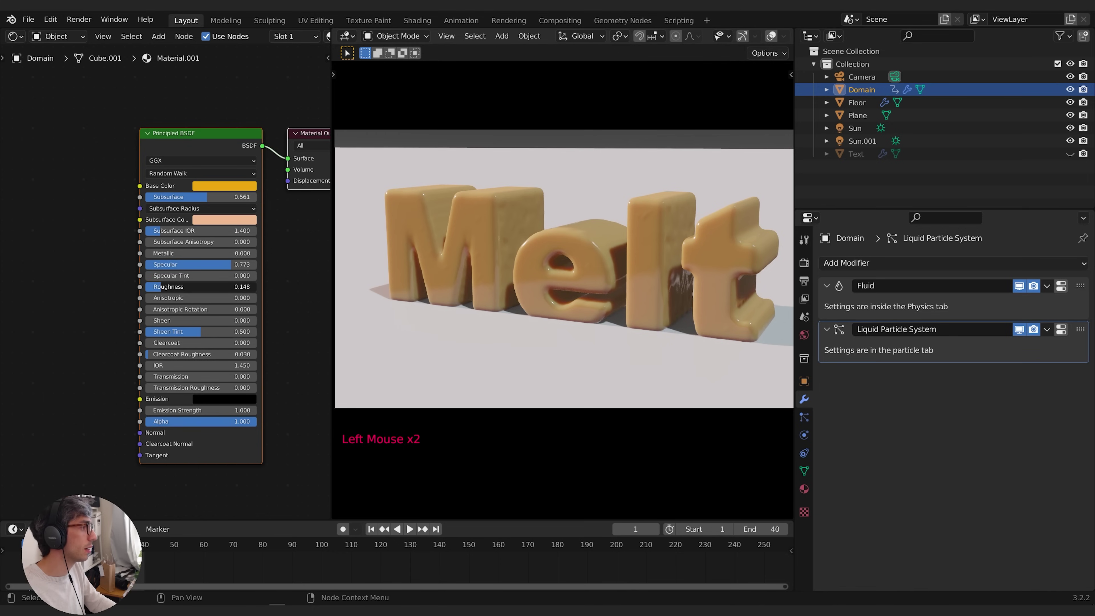
left_click(582, 378)
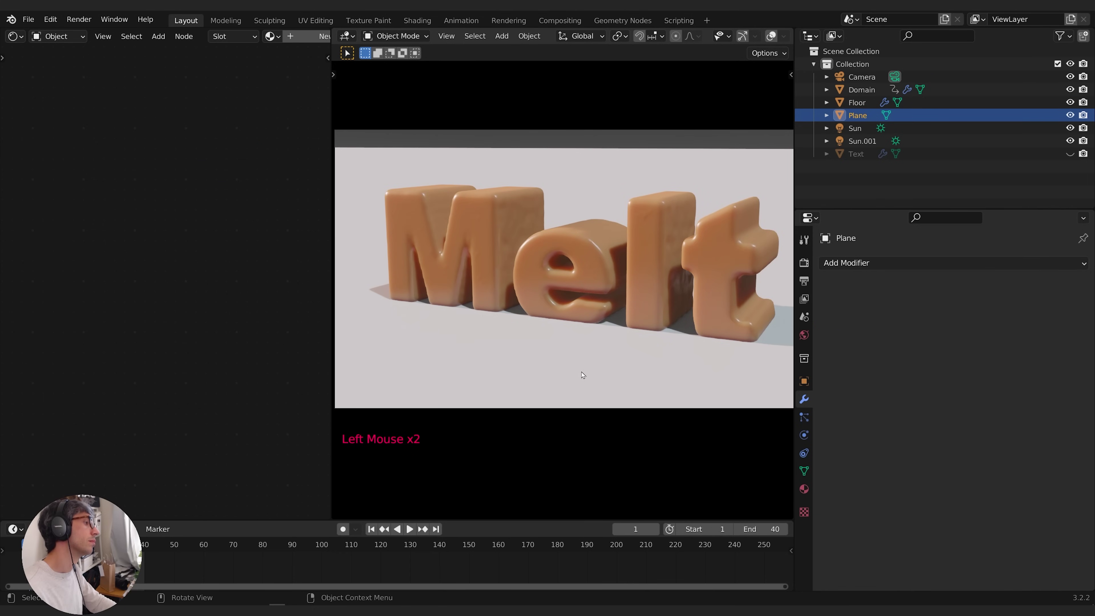
Give the Plane a new material with near-black base colour and Roughness 0.220
left_click(805, 489)
left_click(867, 317)
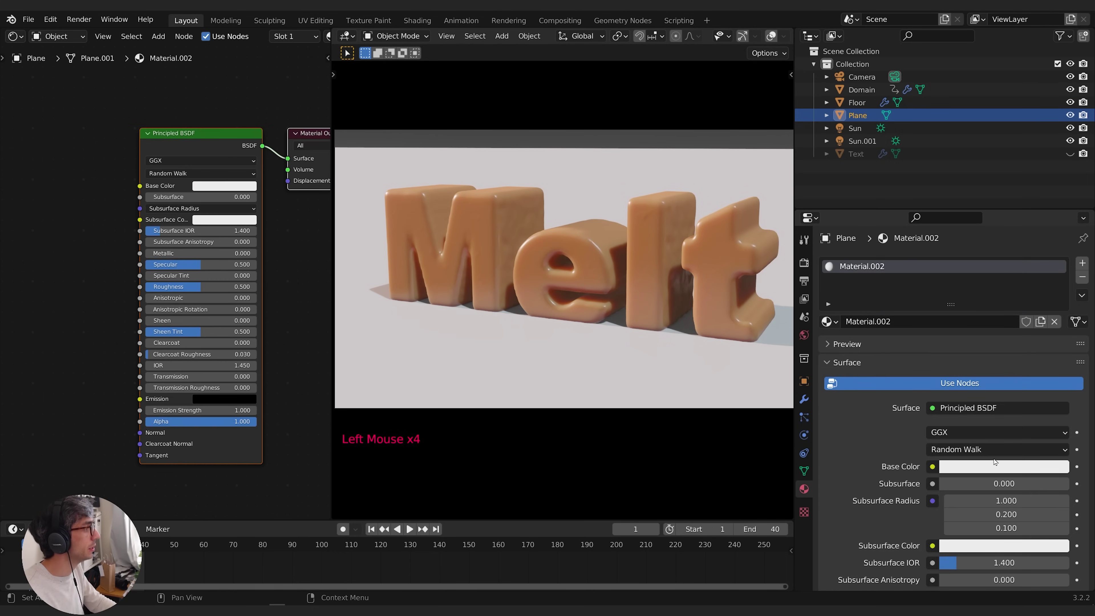
left_click(224, 186)
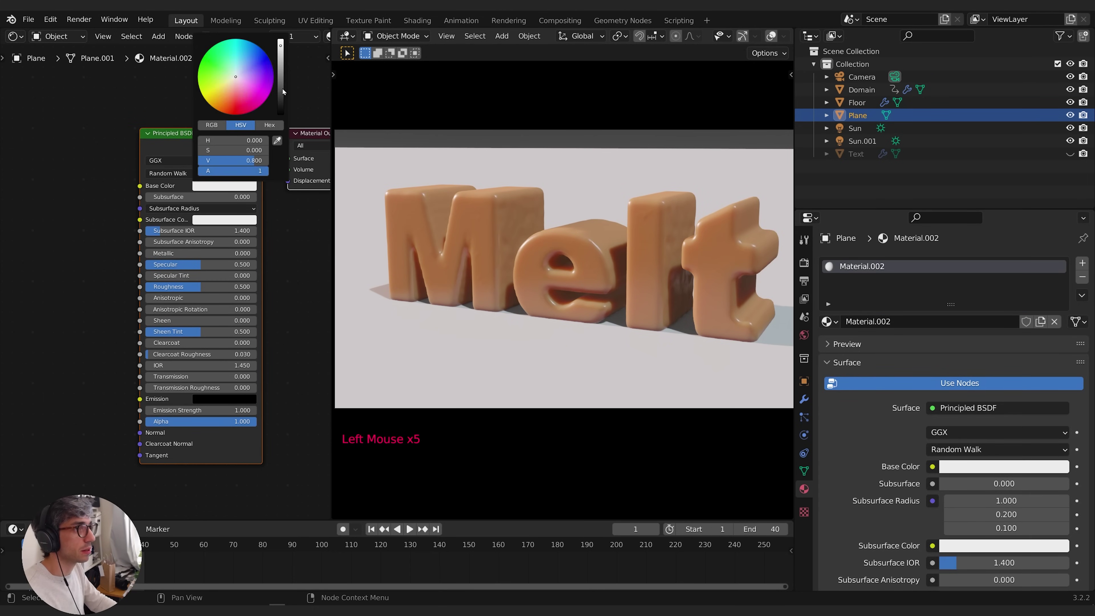
left_click_drag(280, 77, 280, 93)
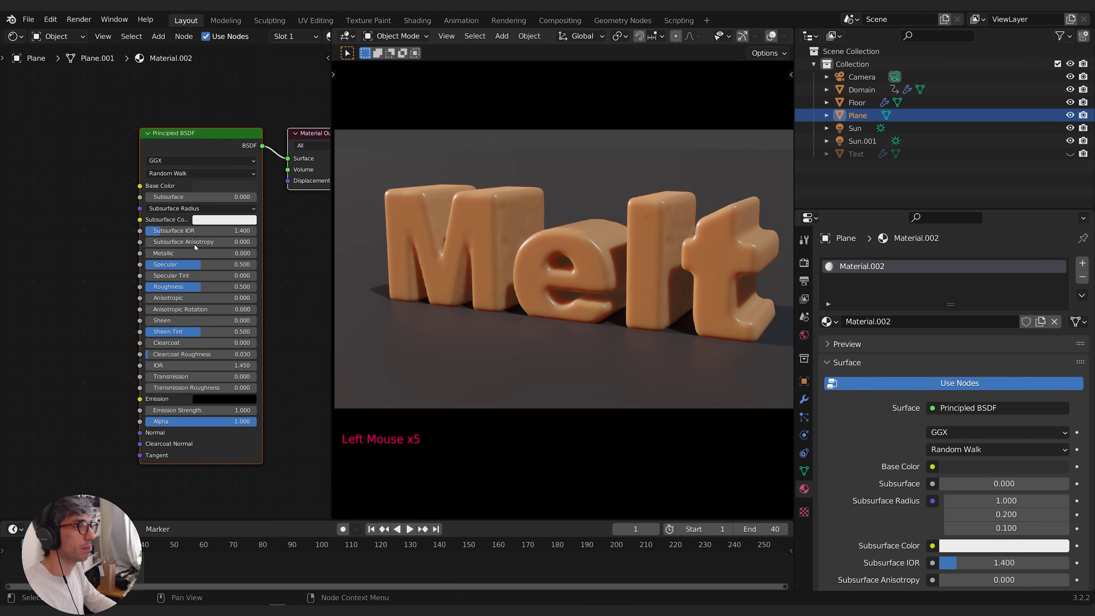
left_click_drag(202, 286, 163, 287)
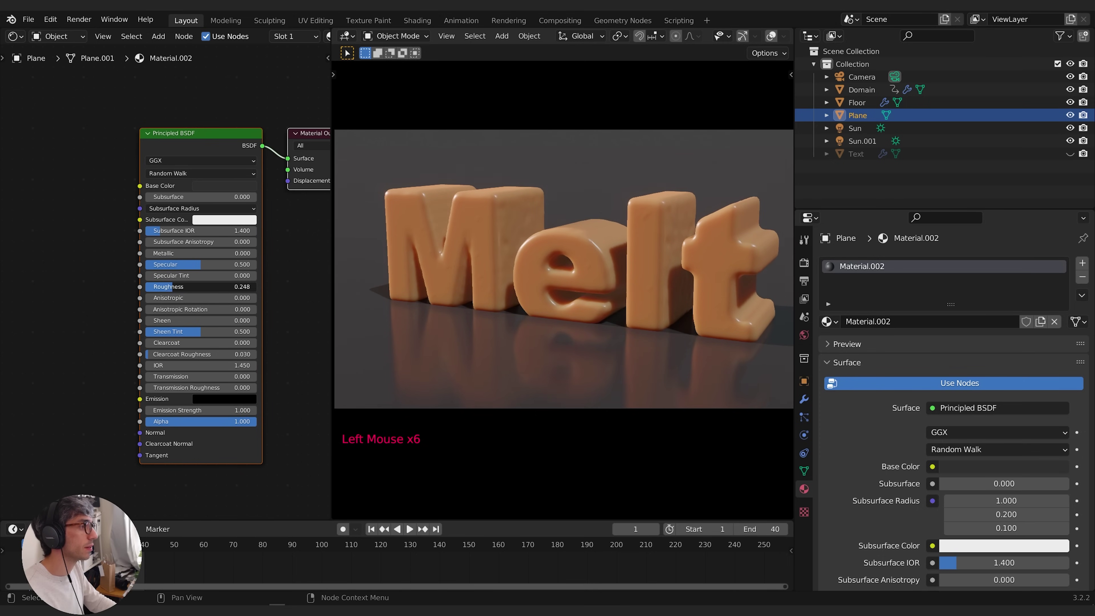
Disable Scene World in Viewport Shading and preview with the warm studio HDRI
middle_click_drag(768, 37, 690, 37)
left_click(787, 37)
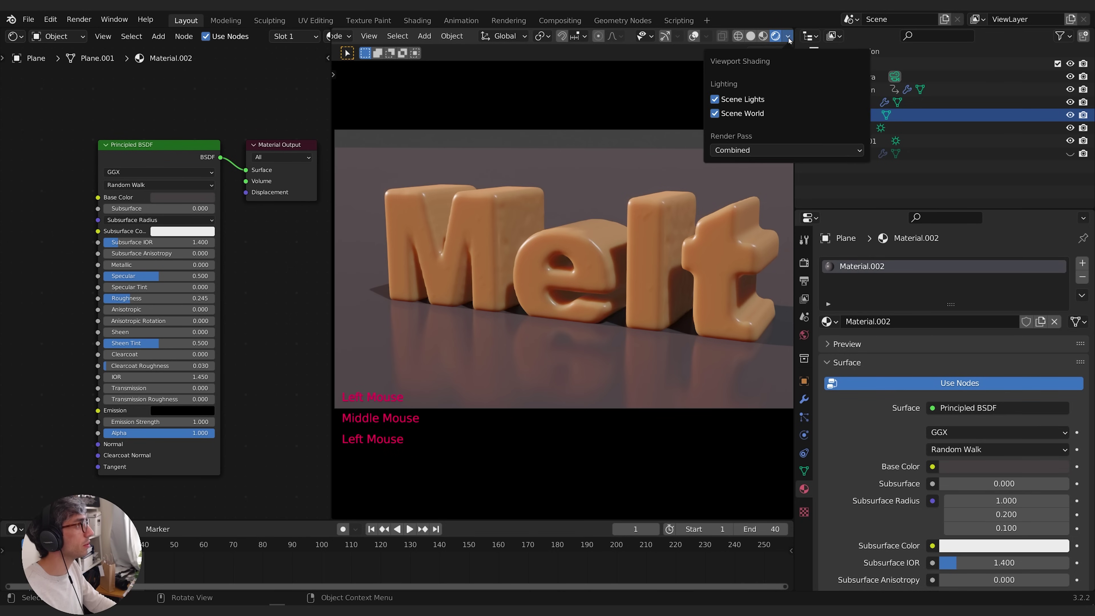
left_click(715, 114)
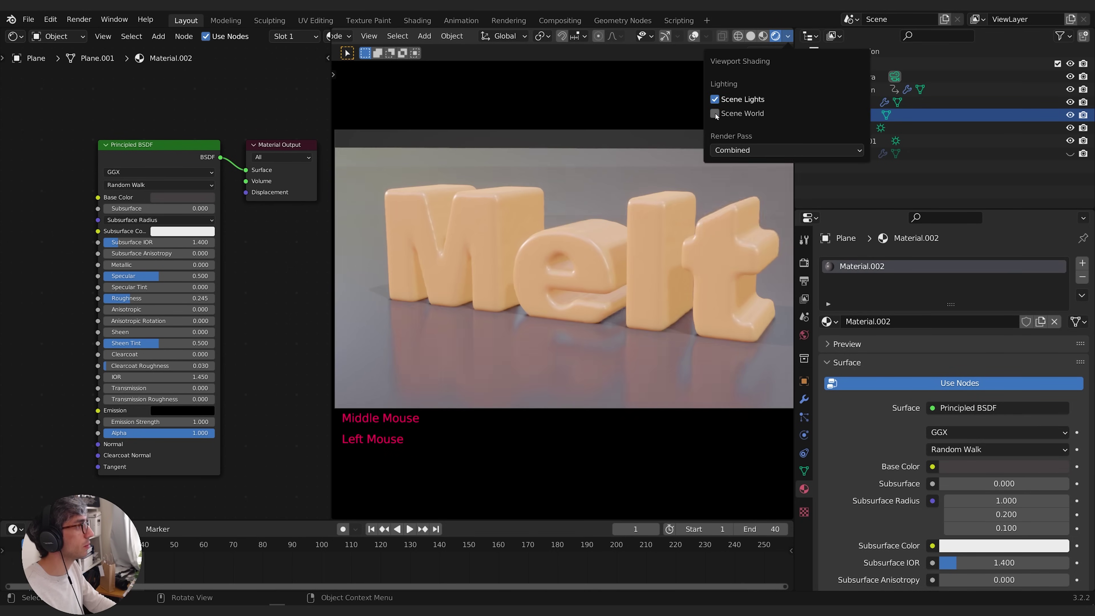
left_click(788, 36)
left_click(779, 149)
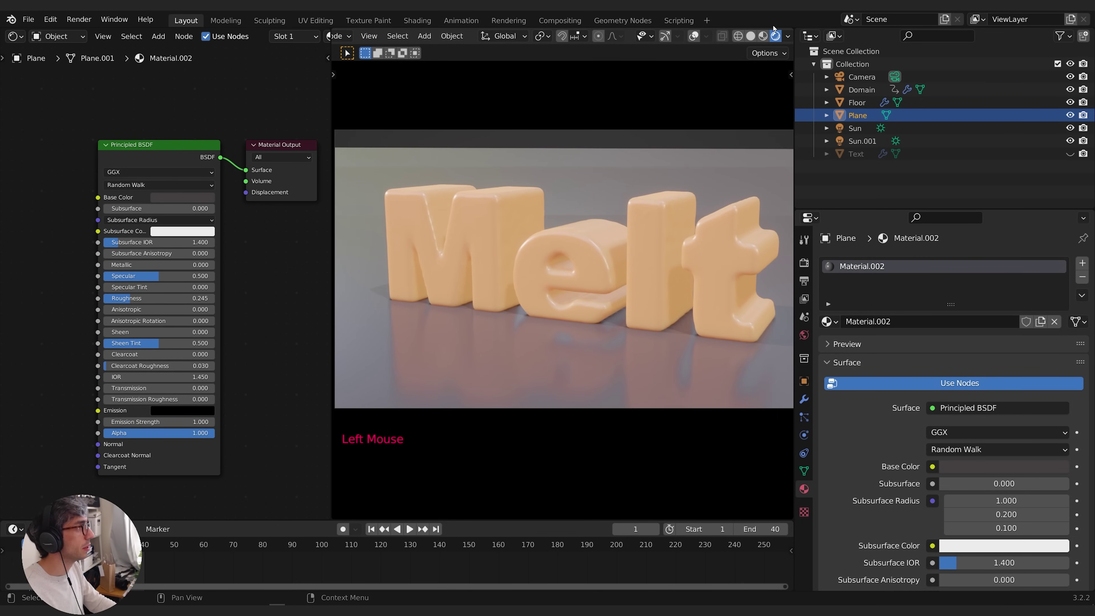
left_click(787, 36)
left_click(777, 144)
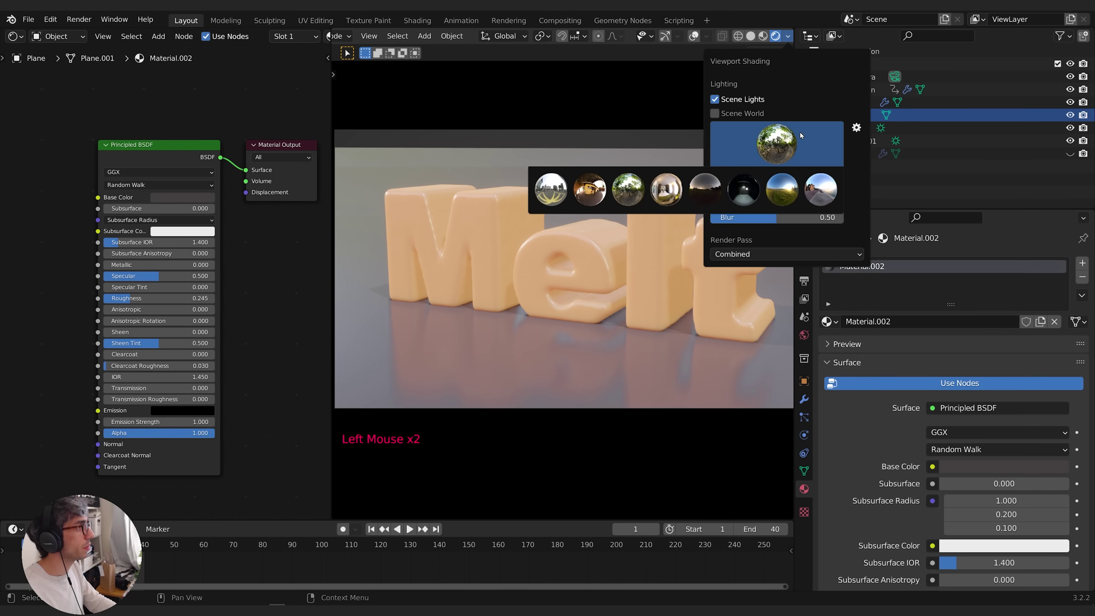
left_click(604, 194)
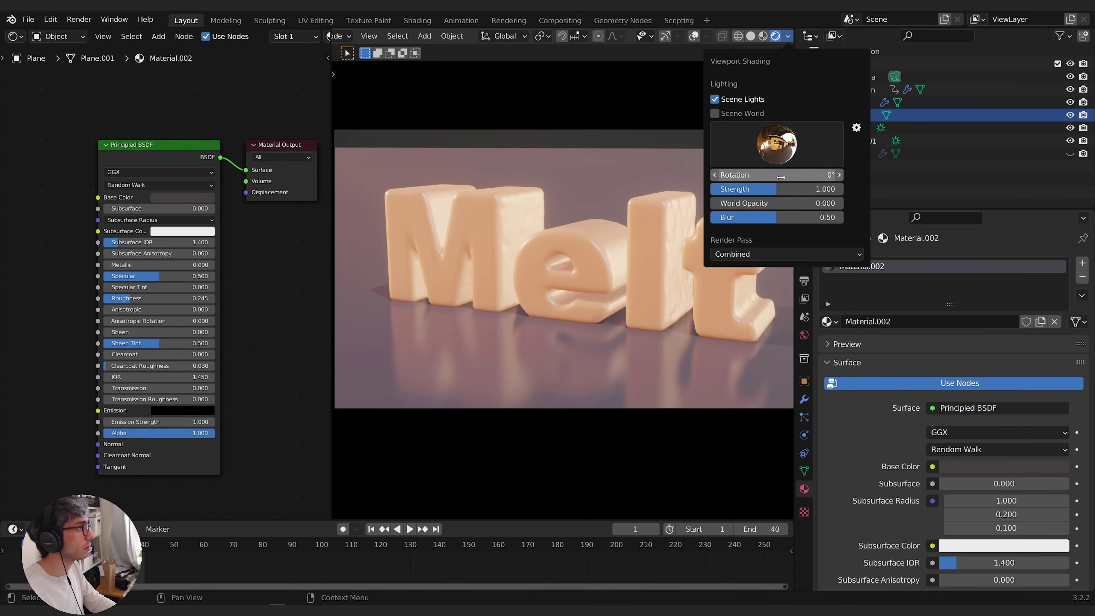
left_click(790, 38)
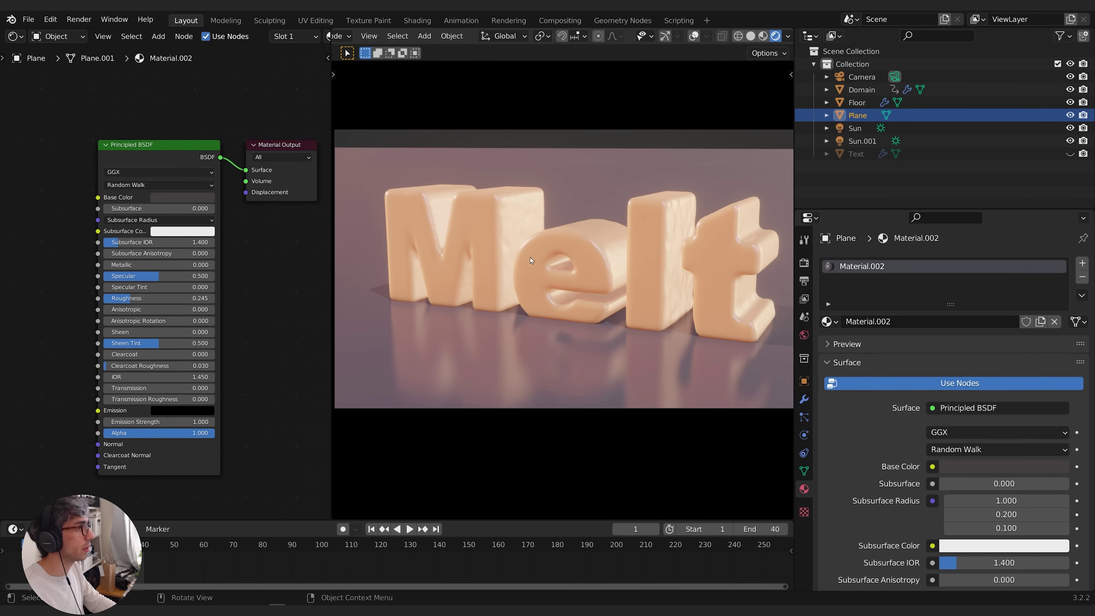
left_click(791, 39)
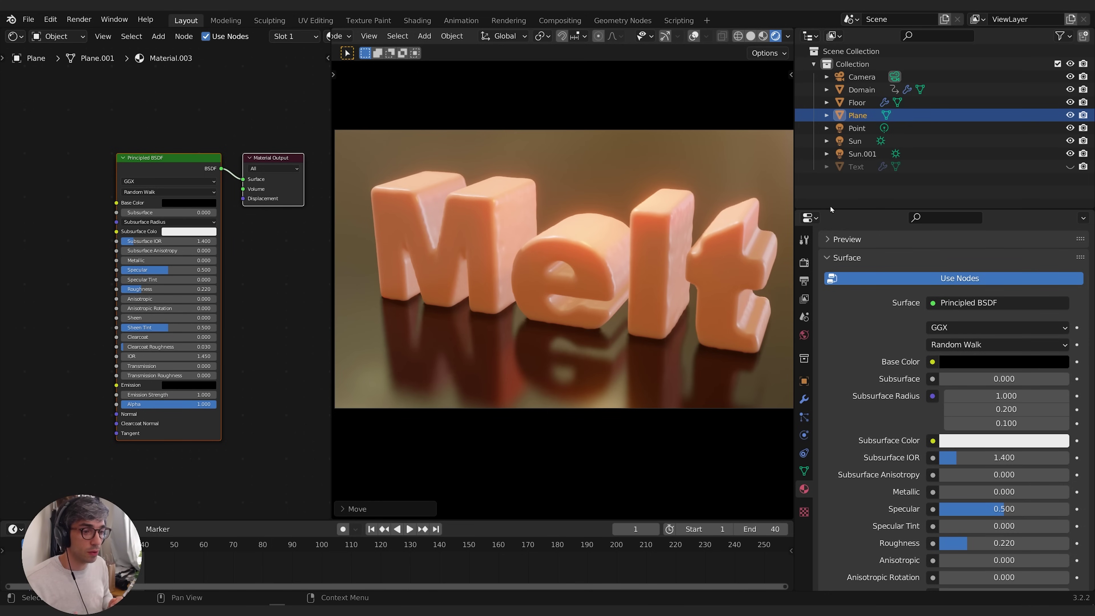